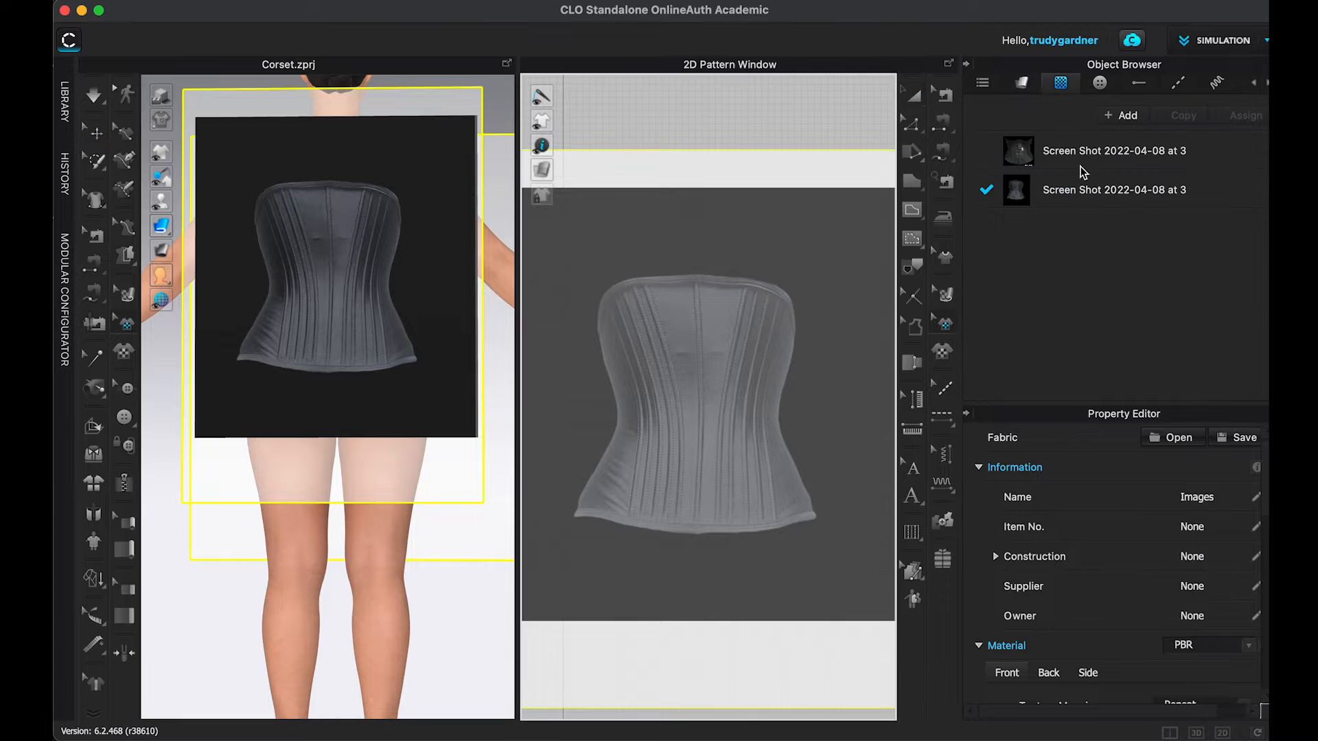
# Step: Set the opacity of both screenshot image fabrics to 50 and collapse the fabric browser and property panes
pyautogui.click(1065, 154)
pyautogui.scroll(-3, 1186, 608)
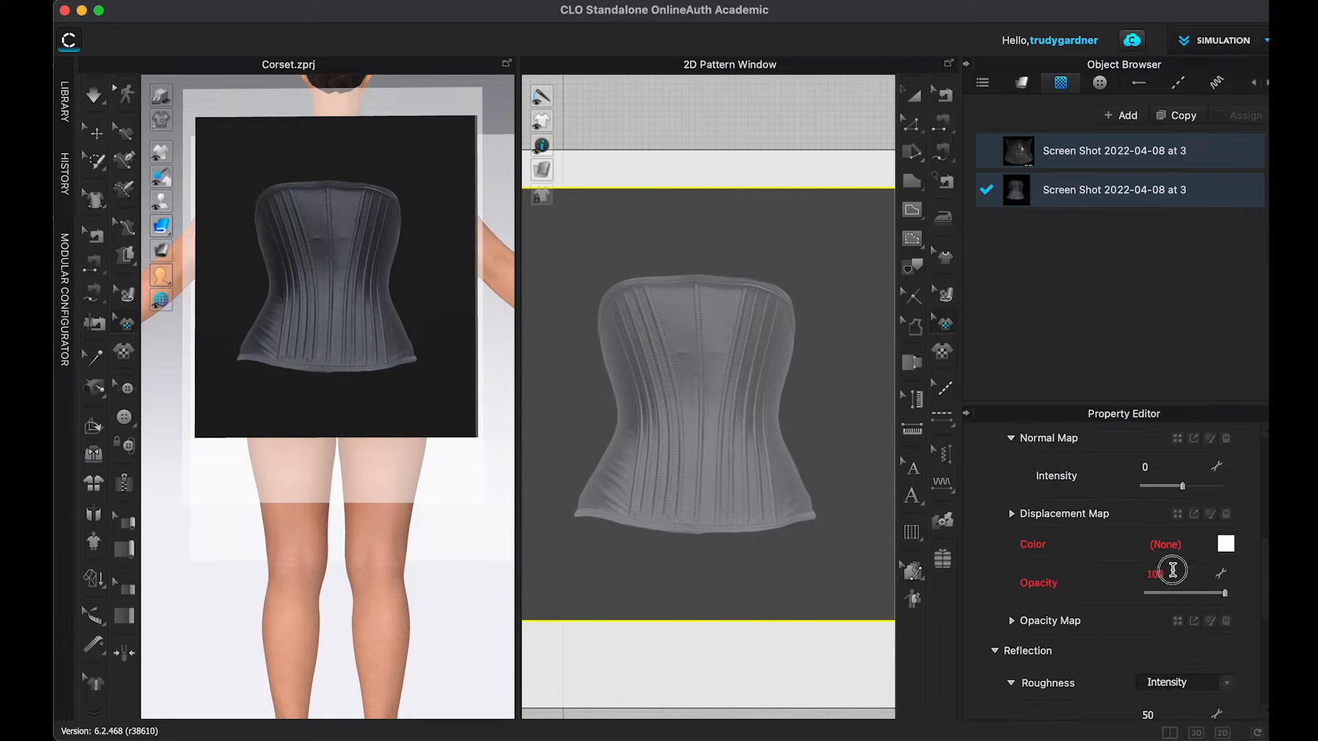
pyautogui.doubleClick(1170, 574)
pyautogui.write('50')
pyautogui.press('Return')
pyautogui.click(968, 65)
pyautogui.click(940, 65)
# Step: Review the avatar's body size measurements in the Avatar Editor
pyautogui.moveTo(355, 341); pyautogui.dragTo(367, 349, button='right')
pyautogui.click(629, 2)
pyautogui.click(686, 134)
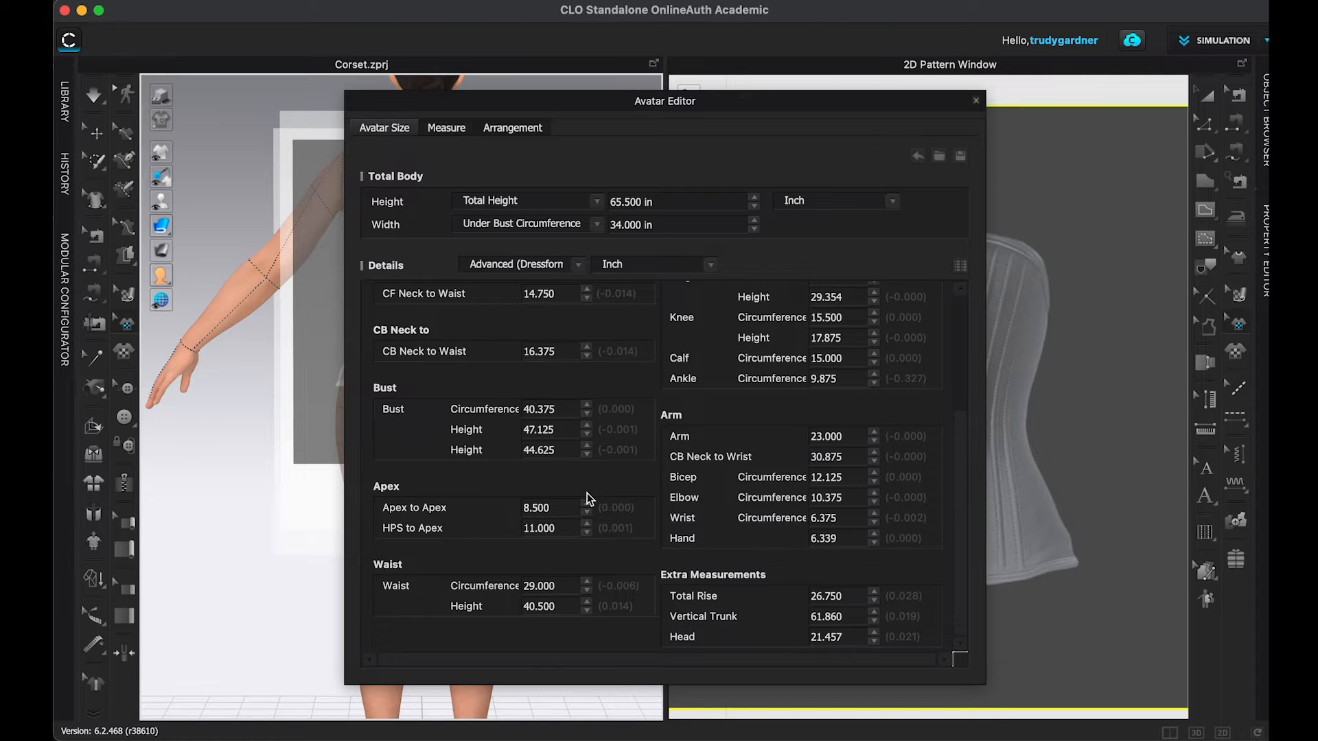
pyautogui.scroll(5, 952, 323)
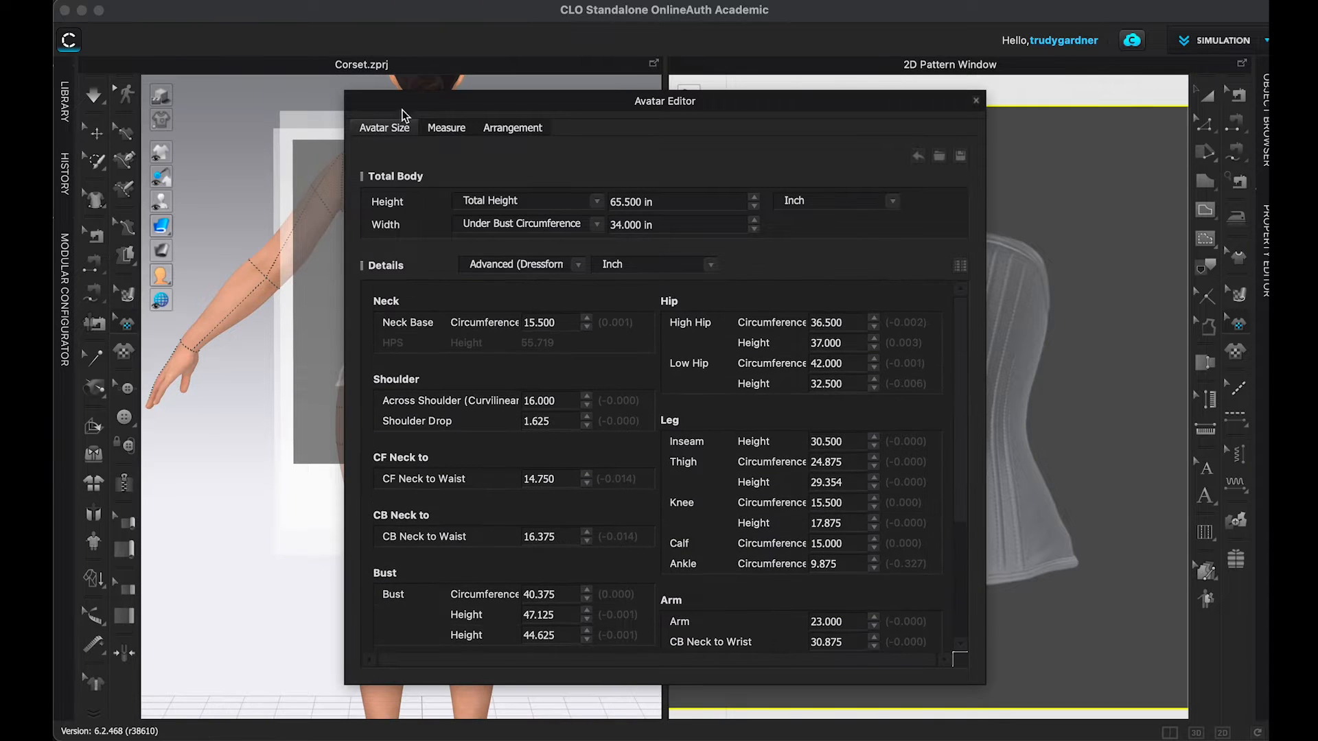
pyautogui.click(977, 105)
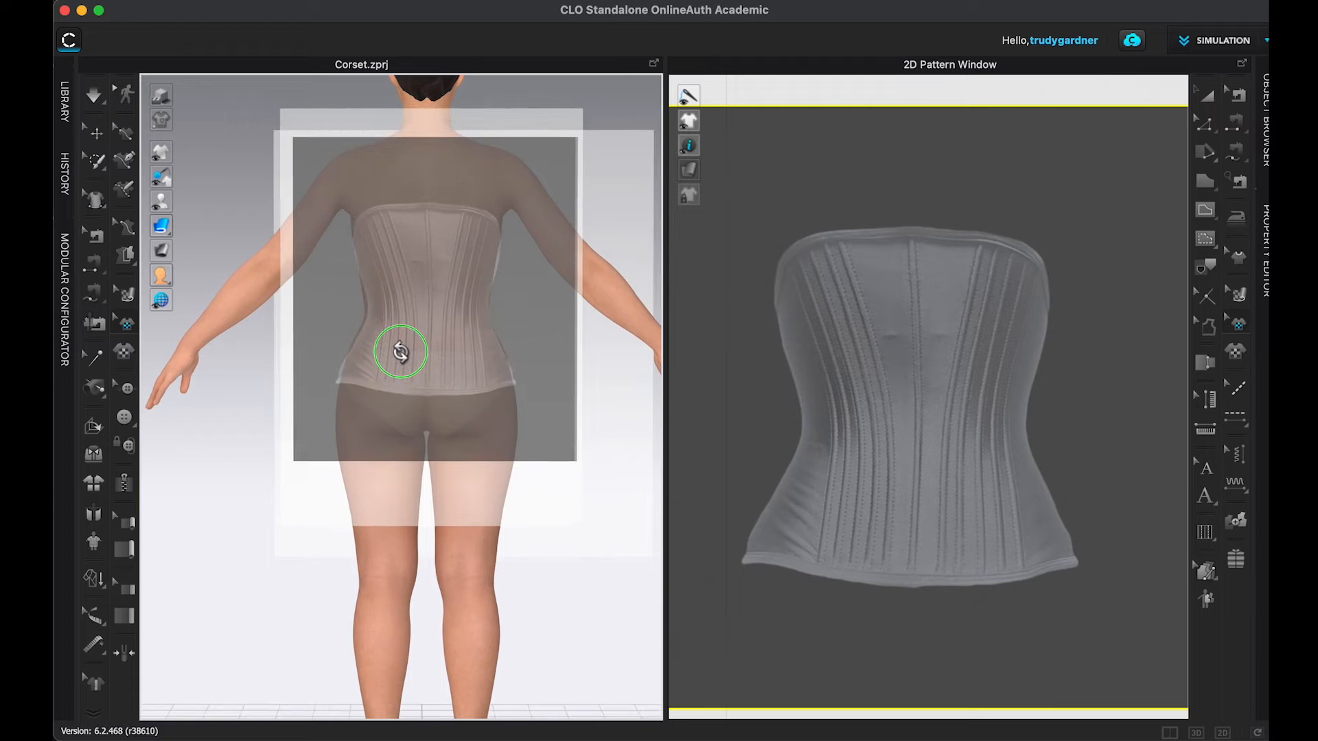
# Step: Examine the corset lines already drawn on the avatar's front with Edit 3D Pen (Avatar)
pyautogui.moveTo(399, 352); pyautogui.dragTo(277, 353, button='right')
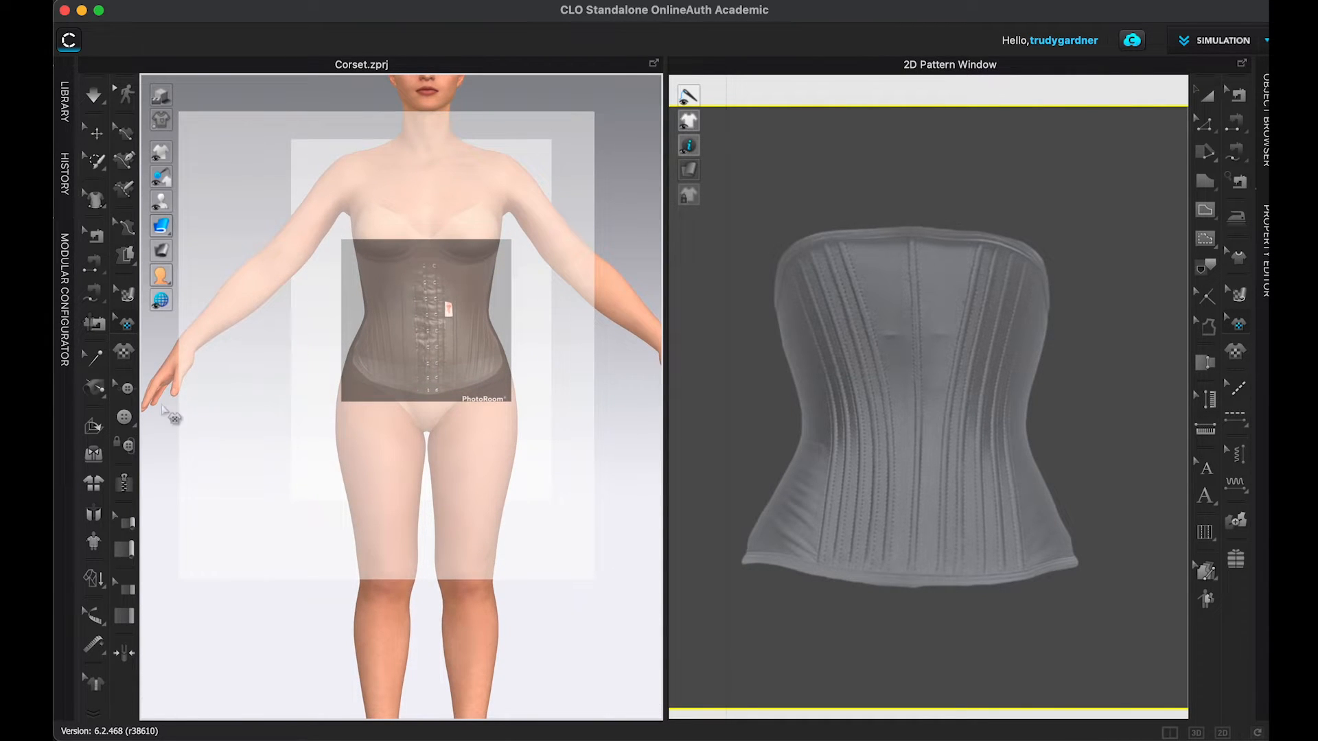
pyautogui.click(124, 190)
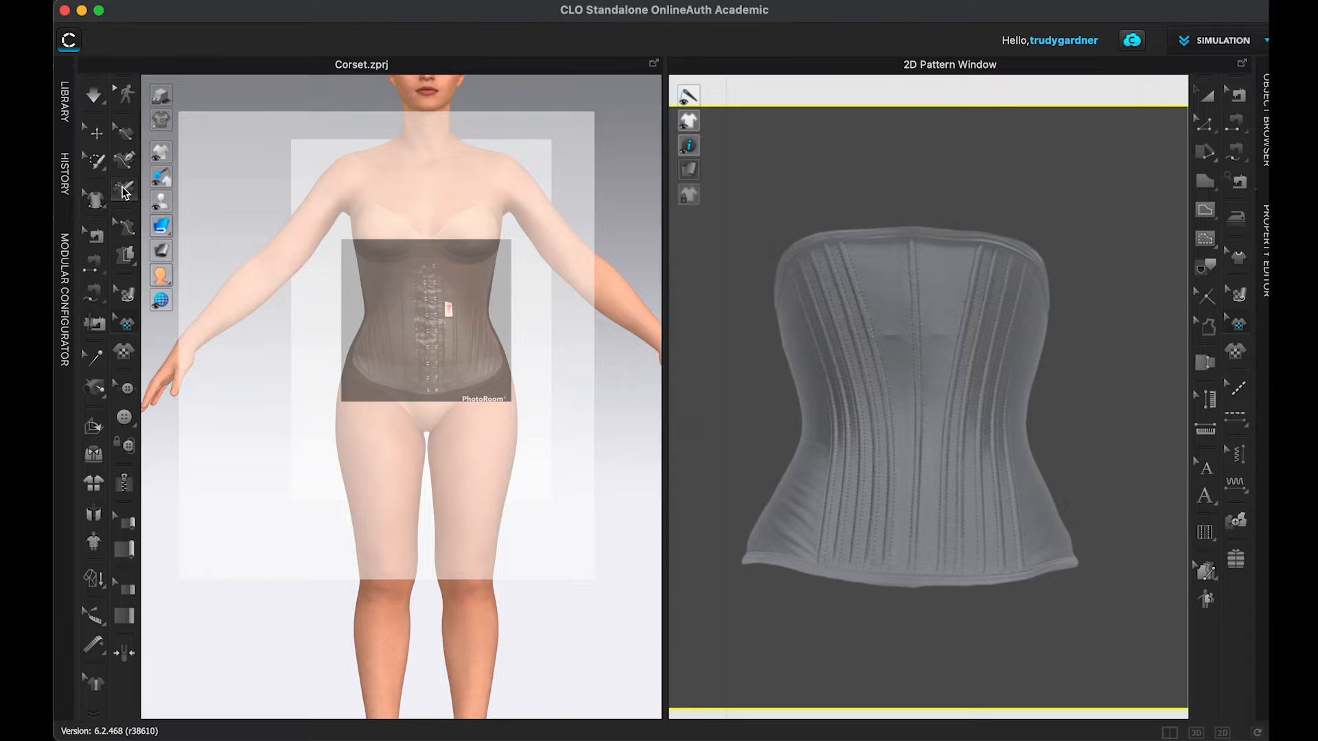
pyautogui.click(126, 228)
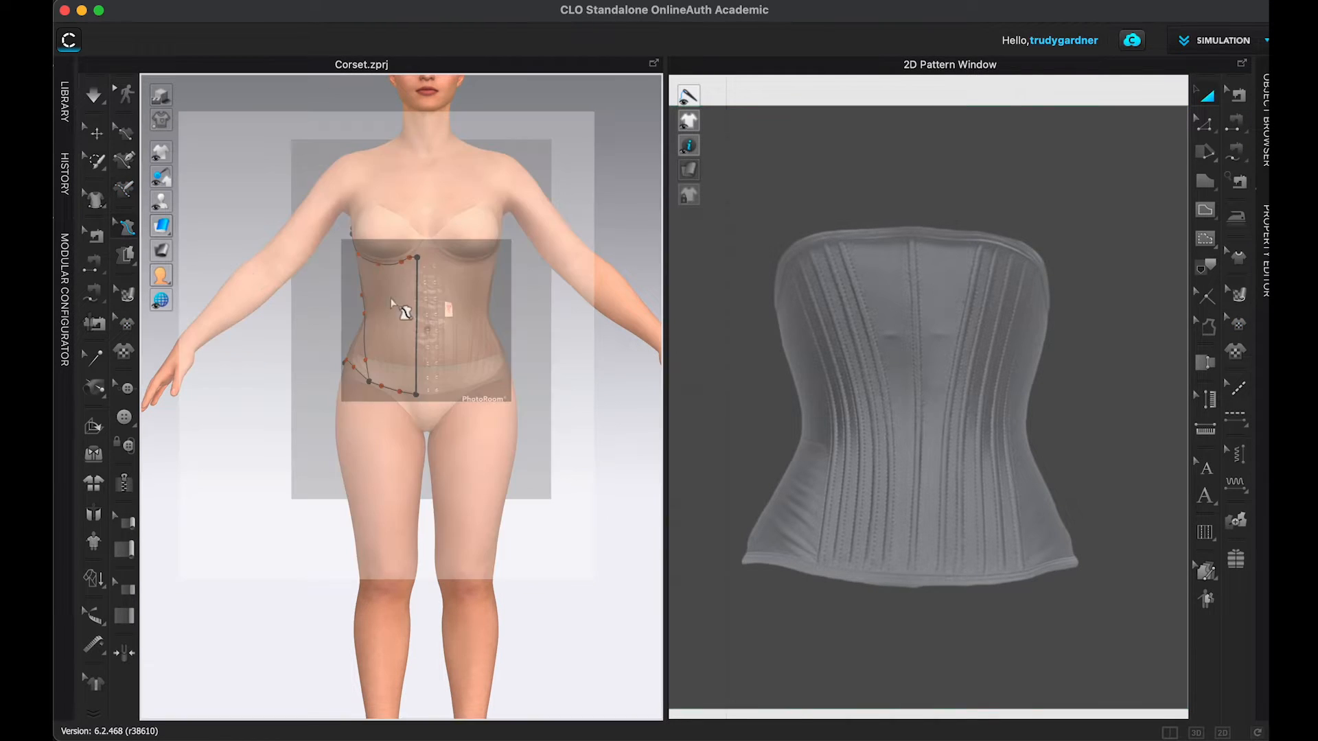
pyautogui.scroll(5, 391, 302)
pyautogui.moveTo(391, 282); pyautogui.dragTo(429, 443, button='middle')
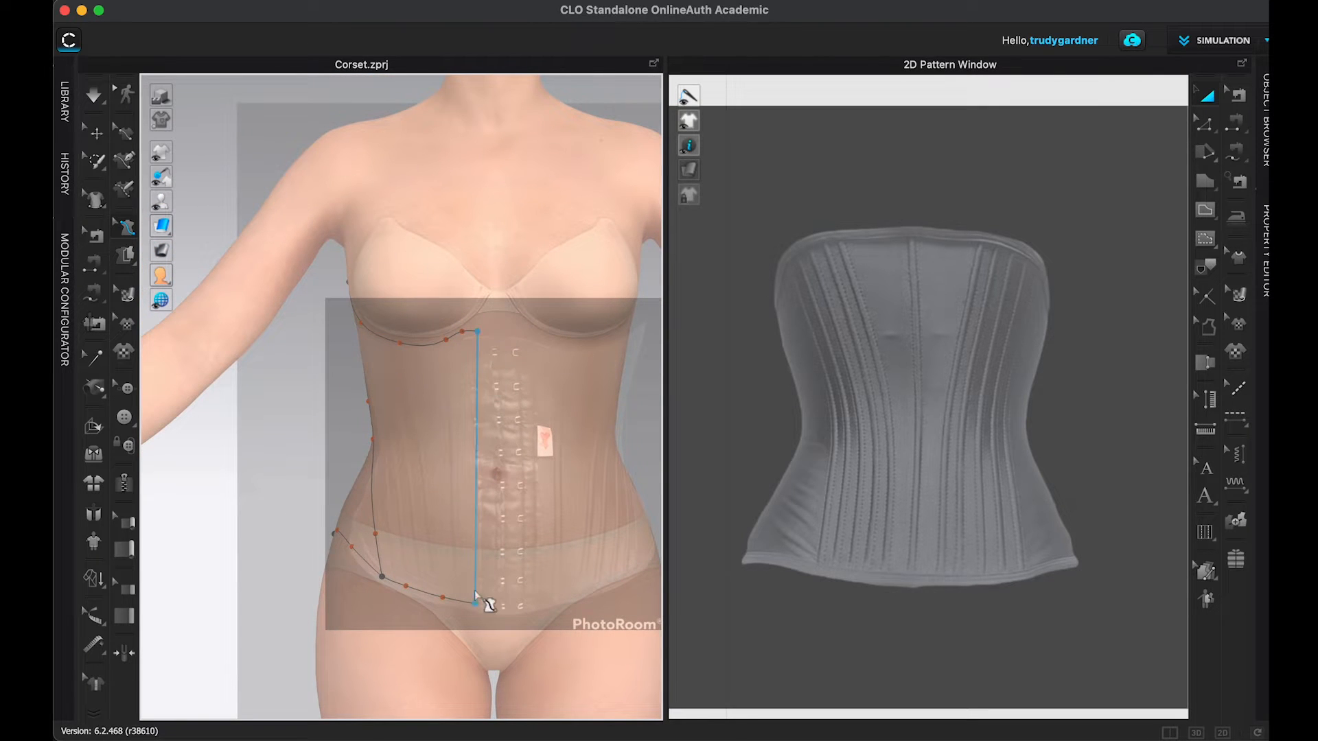
# Step: Try to draw a vertical line along the corset photo's hook closure on the avatar with 3D Pen (Avatar)
pyautogui.click(127, 257)
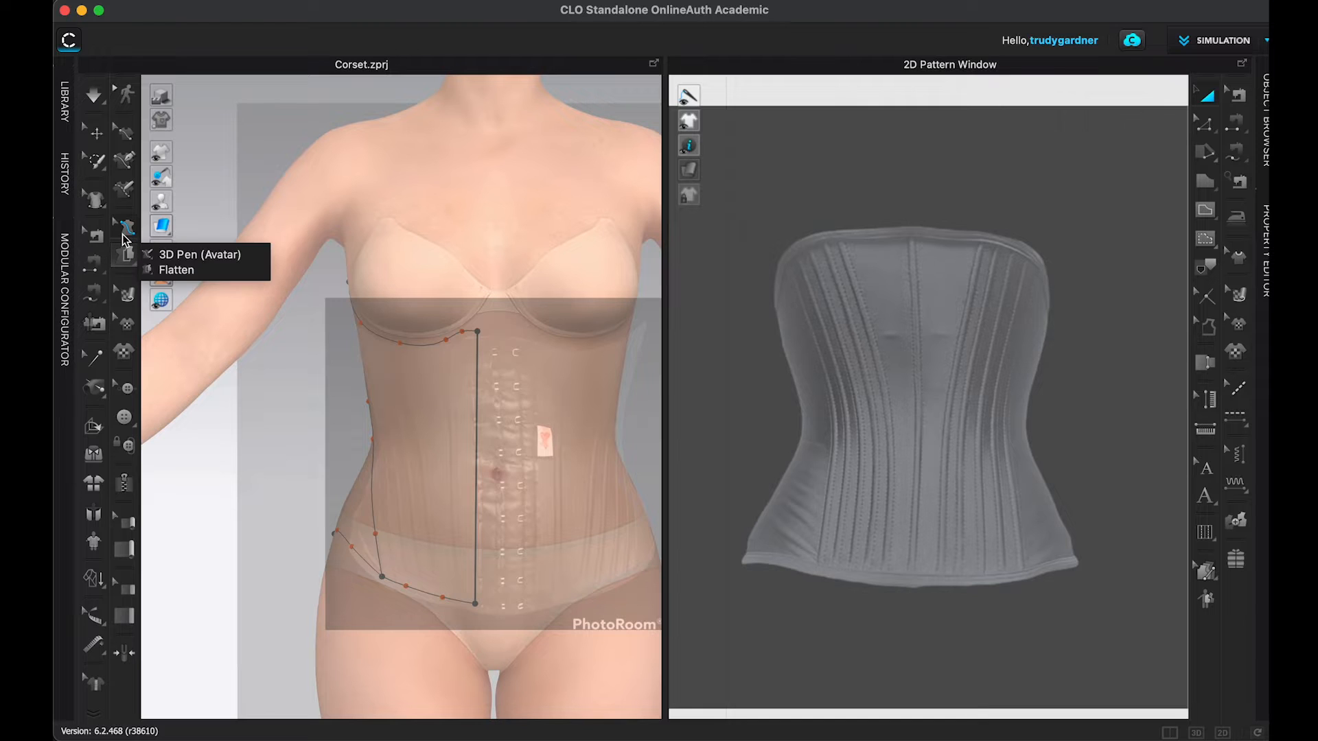
pyautogui.click(199, 256)
pyautogui.click(517, 332)
pyautogui.click(518, 553)
pyautogui.click(519, 604)
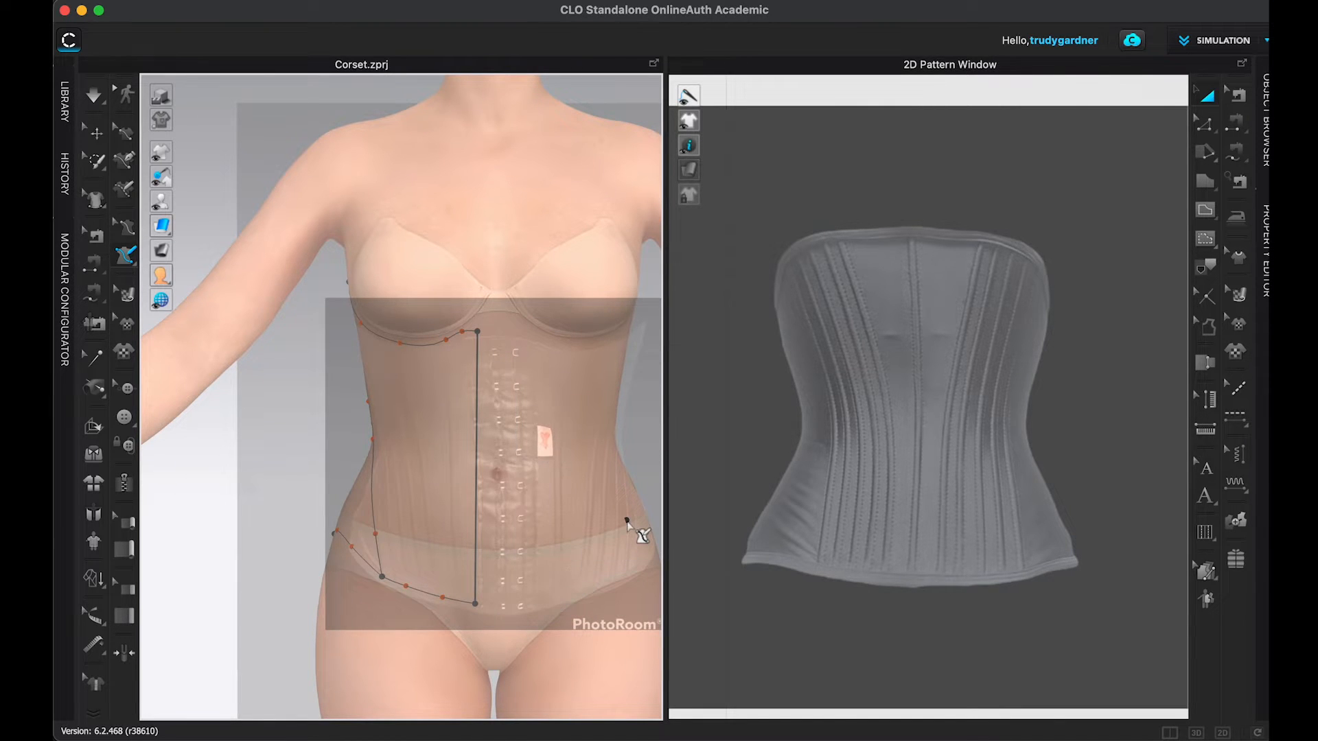
# Step: Hide both reference image patterns from the 3D view
pyautogui.moveTo(638, 533); pyautogui.dragTo(549, 473, button='right')
pyautogui.scroll(-10, 871, 474)
pyautogui.moveTo(885, 473); pyautogui.dragTo(945, 408, button='middle')
pyautogui.moveTo(705, 302); pyautogui.dragTo(1023, 504)
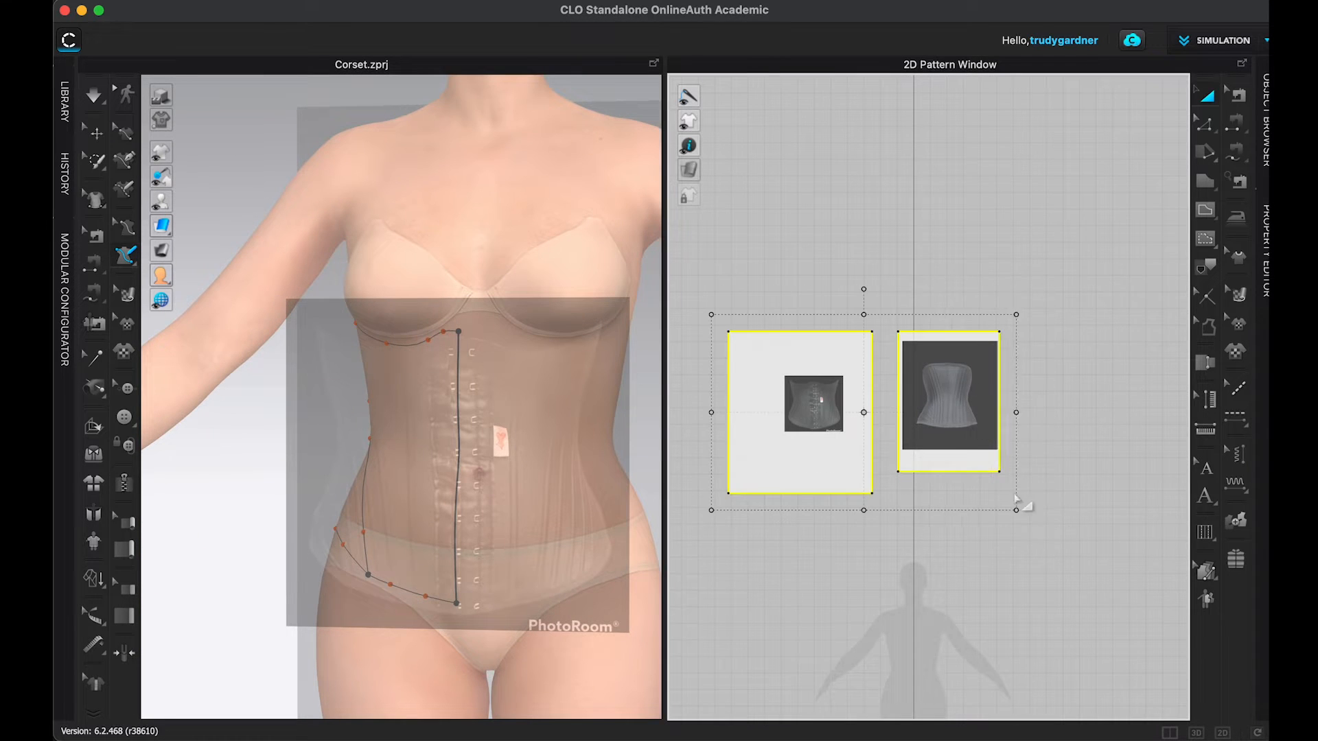
pyautogui.rightClick(934, 439)
pyautogui.click(974, 472)
pyautogui.rightClick(857, 442)
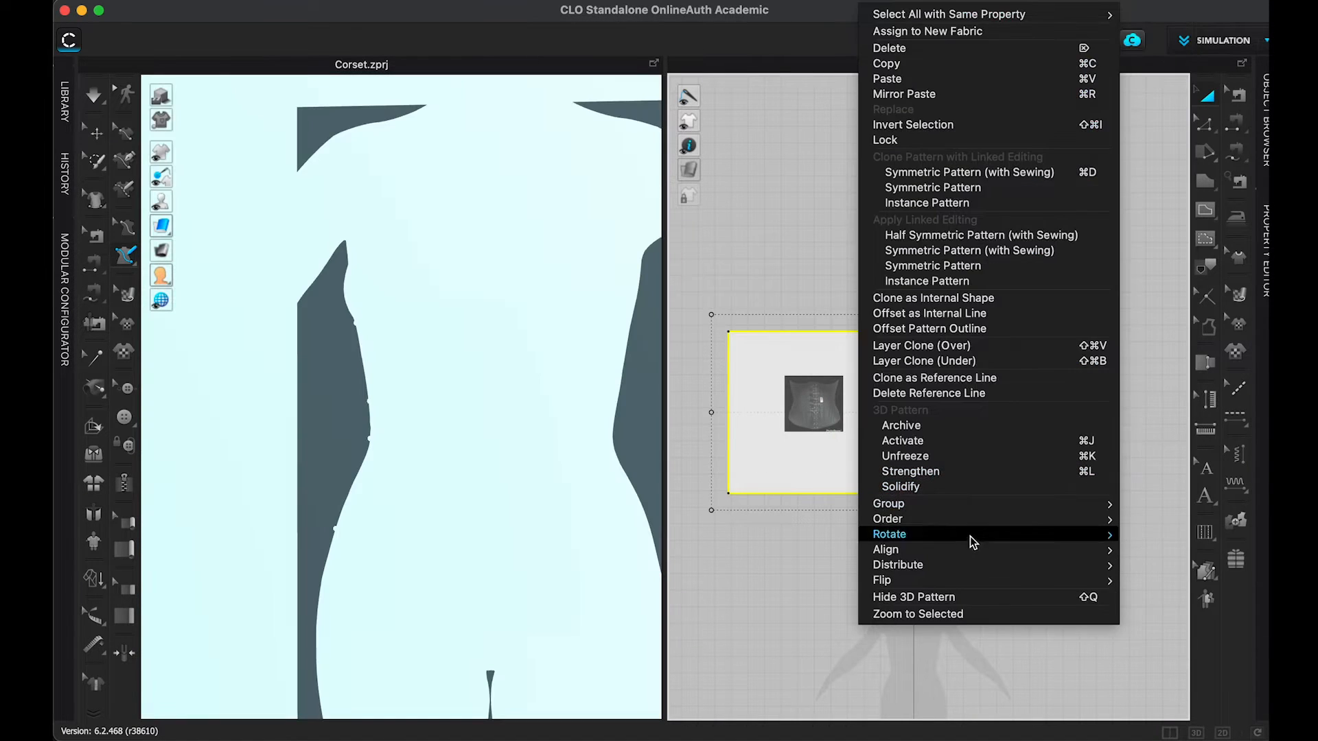
pyautogui.click(971, 594)
pyautogui.moveTo(384, 453); pyautogui.dragTo(171, 328, button='right')
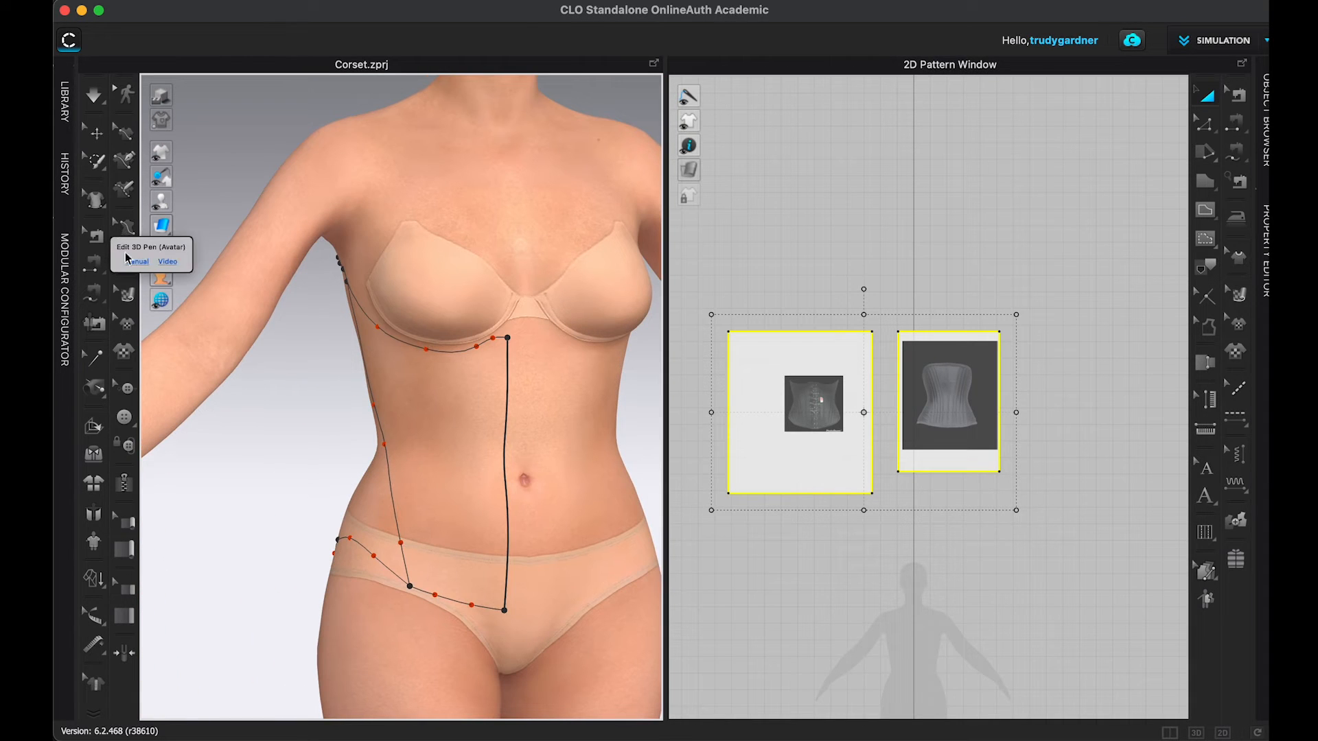
# Step: Flatten the front, side and back areas outlined on half of the avatar's torso into 2D patterns
pyautogui.click(126, 255)
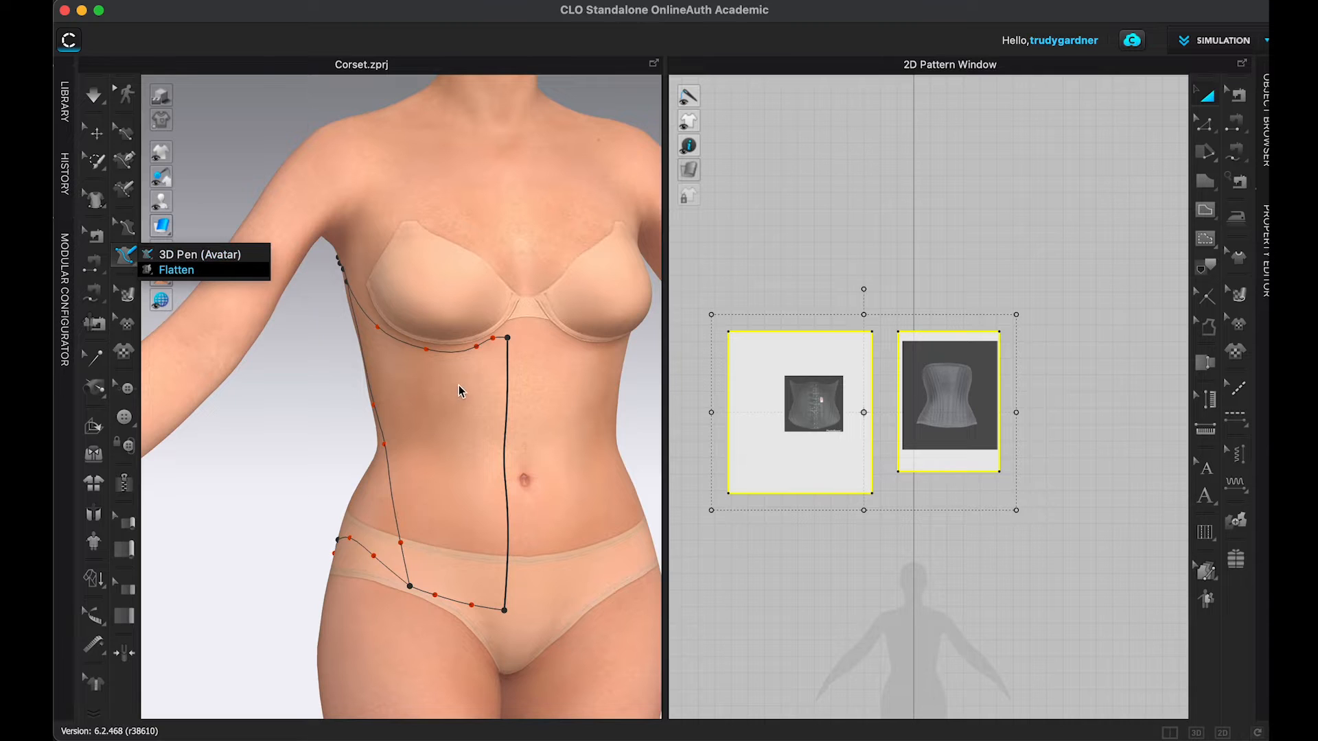
pyautogui.click(470, 403)
pyautogui.moveTo(353, 427); pyautogui.dragTo(482, 382, button='right')
pyautogui.click(524, 360)
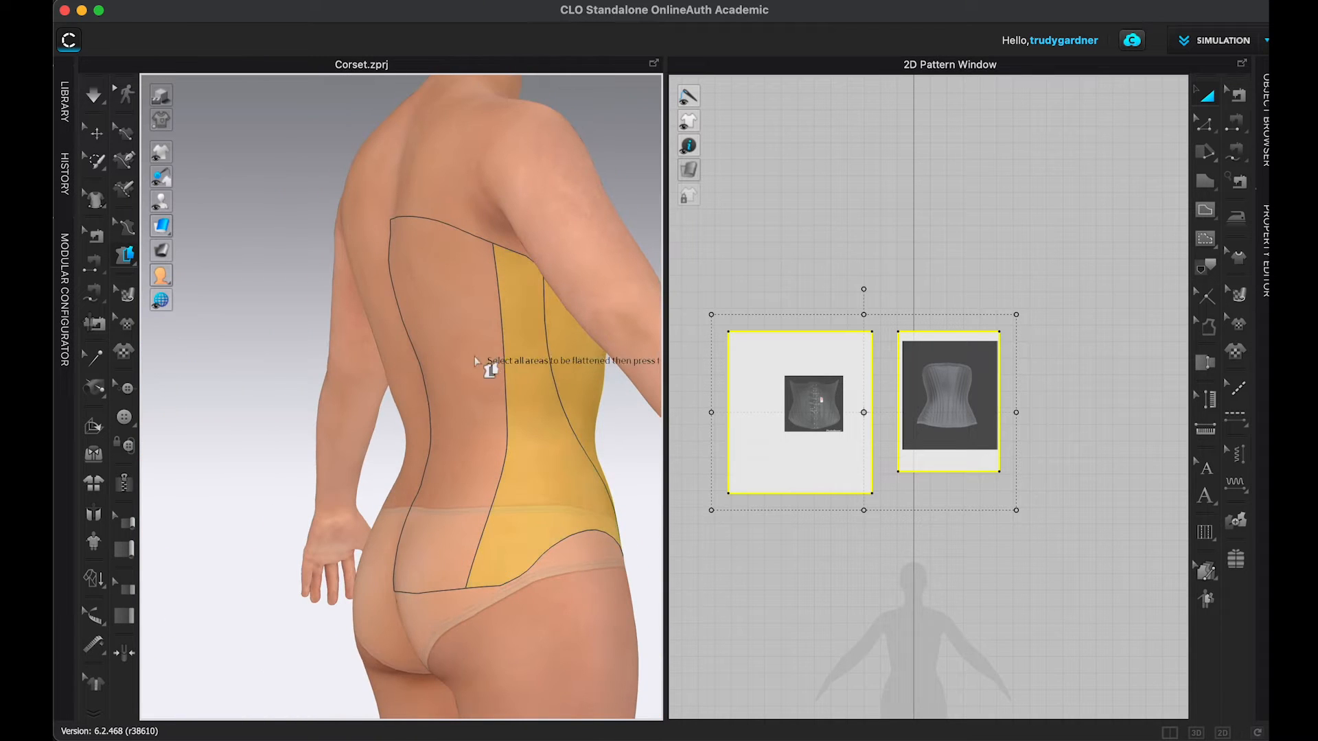
pyautogui.click(491, 353)
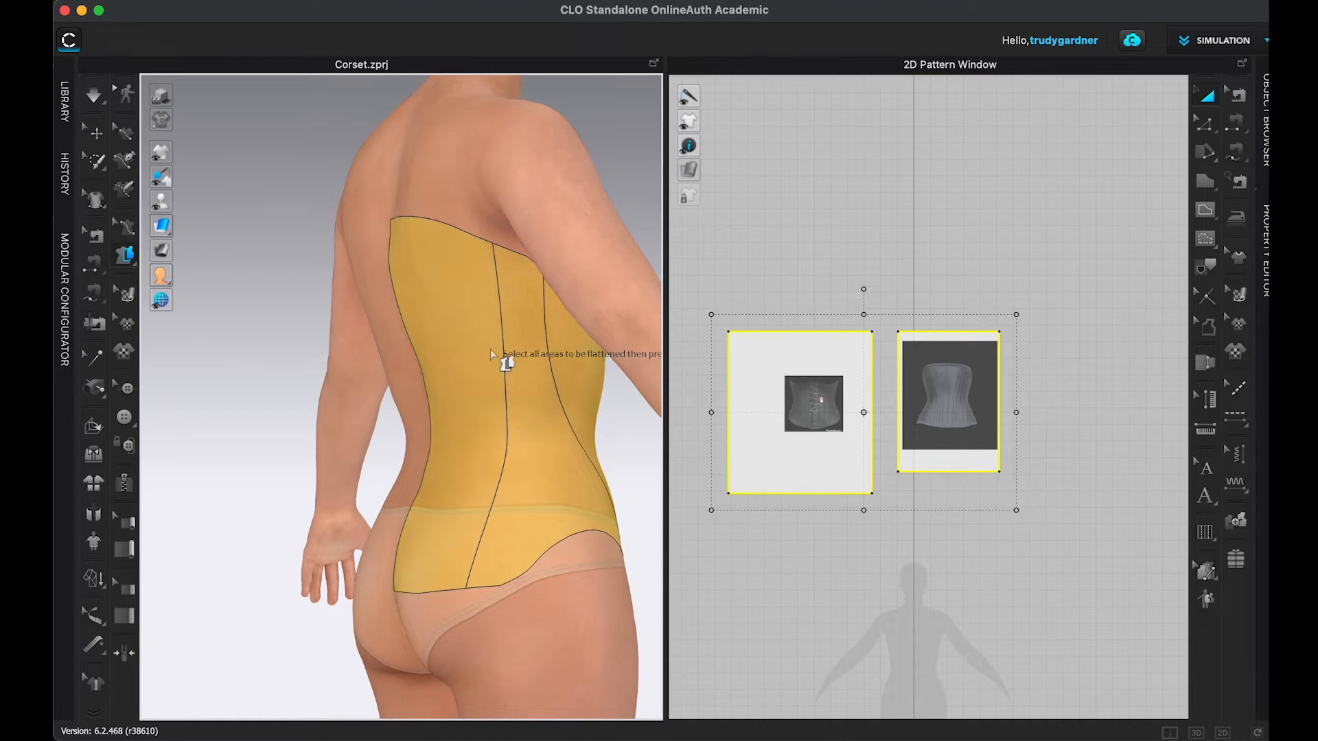
pyautogui.press('Return')
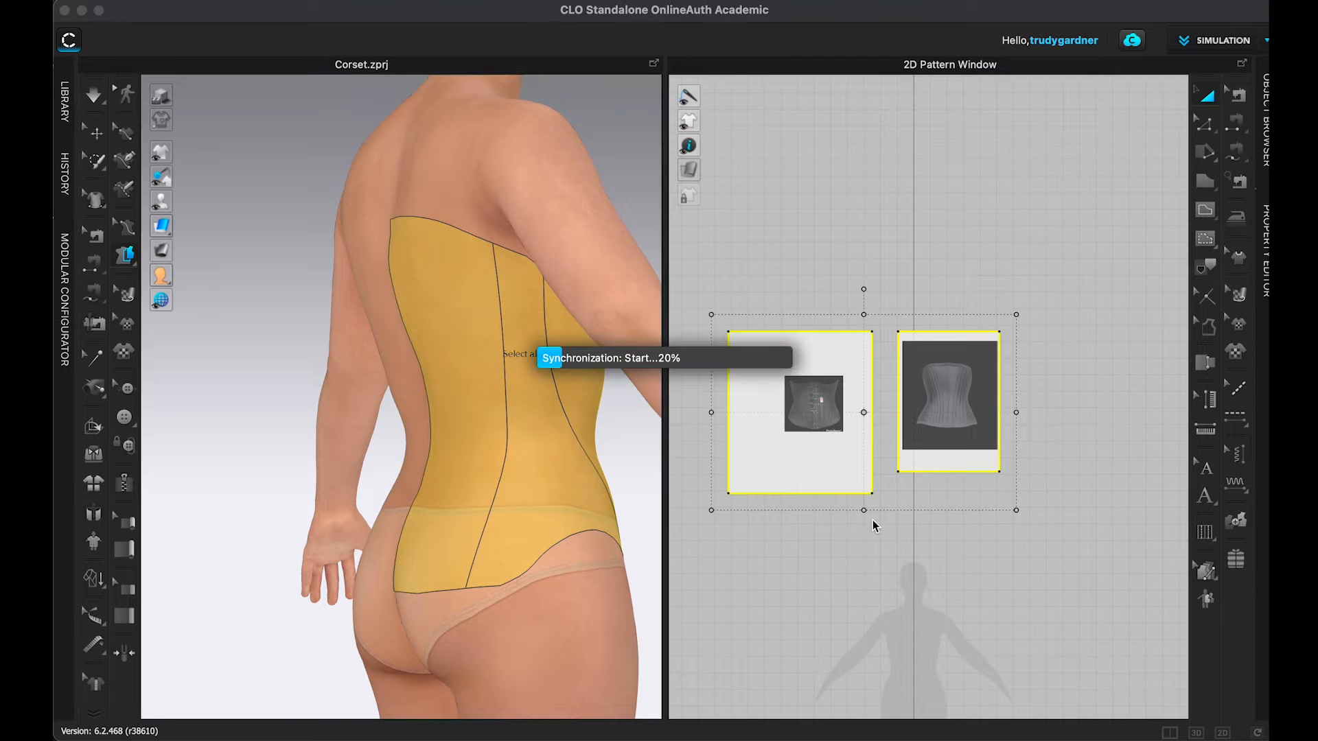
# Step: Spread the three flattened corset pieces apart side by side in the 2D pattern layout
pyautogui.moveTo(826, 431); pyautogui.dragTo(823, 431)
pyautogui.moveTo(901, 422); pyautogui.dragTo(847, 418)
pyautogui.moveTo(936, 384); pyautogui.dragTo(781, 412)
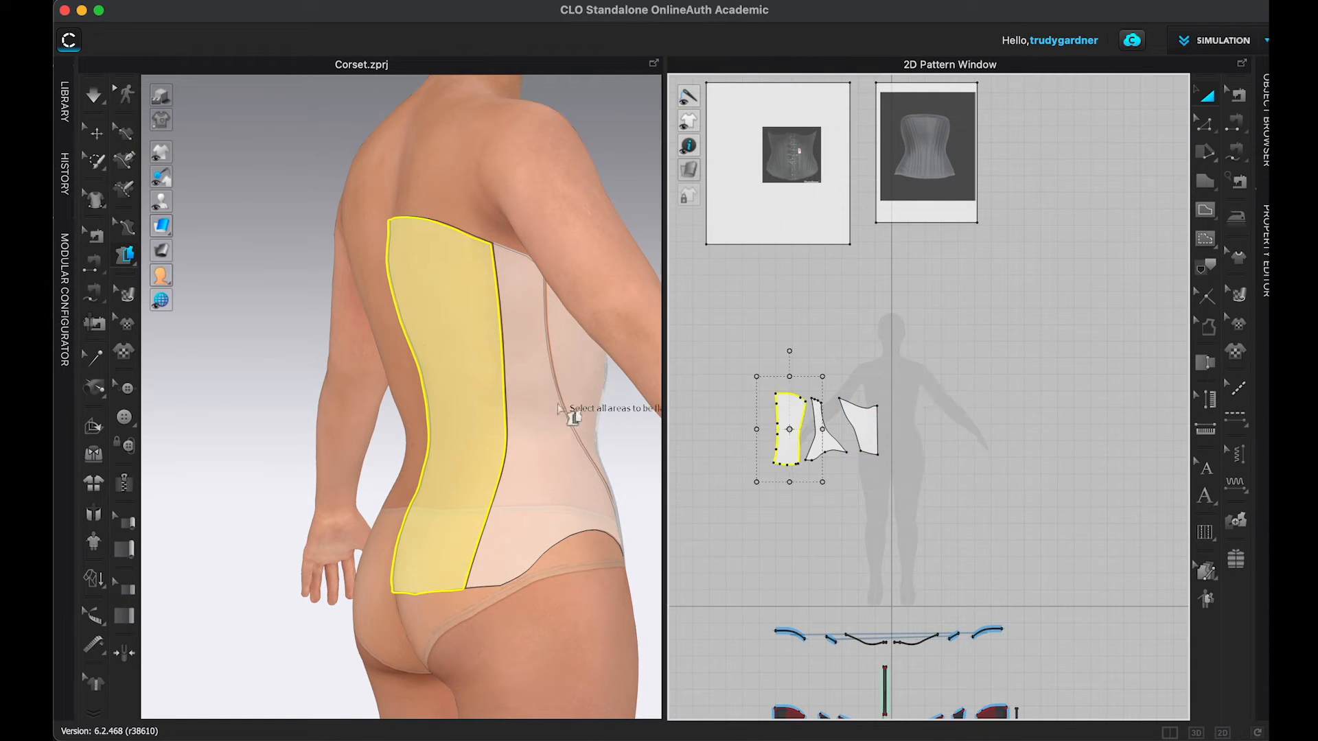
# Step: Add the Hook and Eye.zpac garment from the Garment library to the workspace
pyautogui.scroll(-5, 574, 414)
pyautogui.moveTo(535, 416); pyautogui.dragTo(465, 423, button='right')
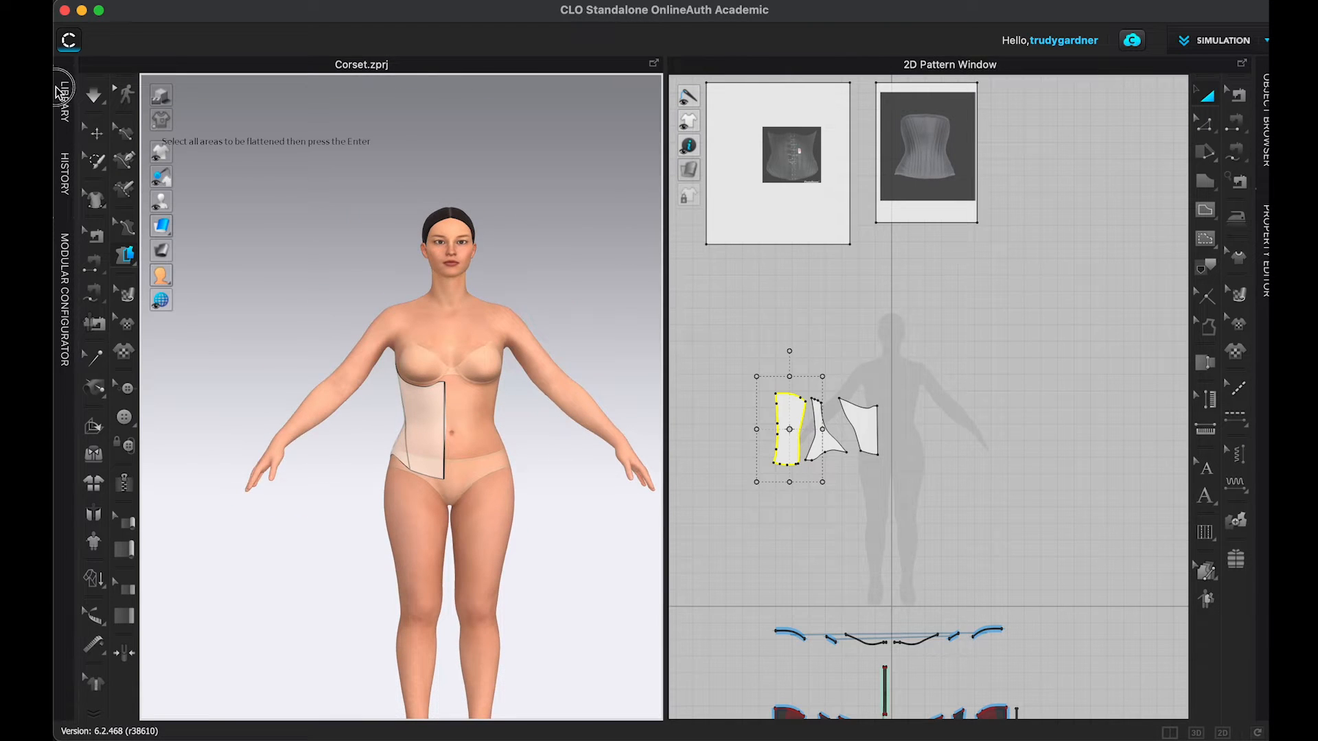
pyautogui.click(65, 102)
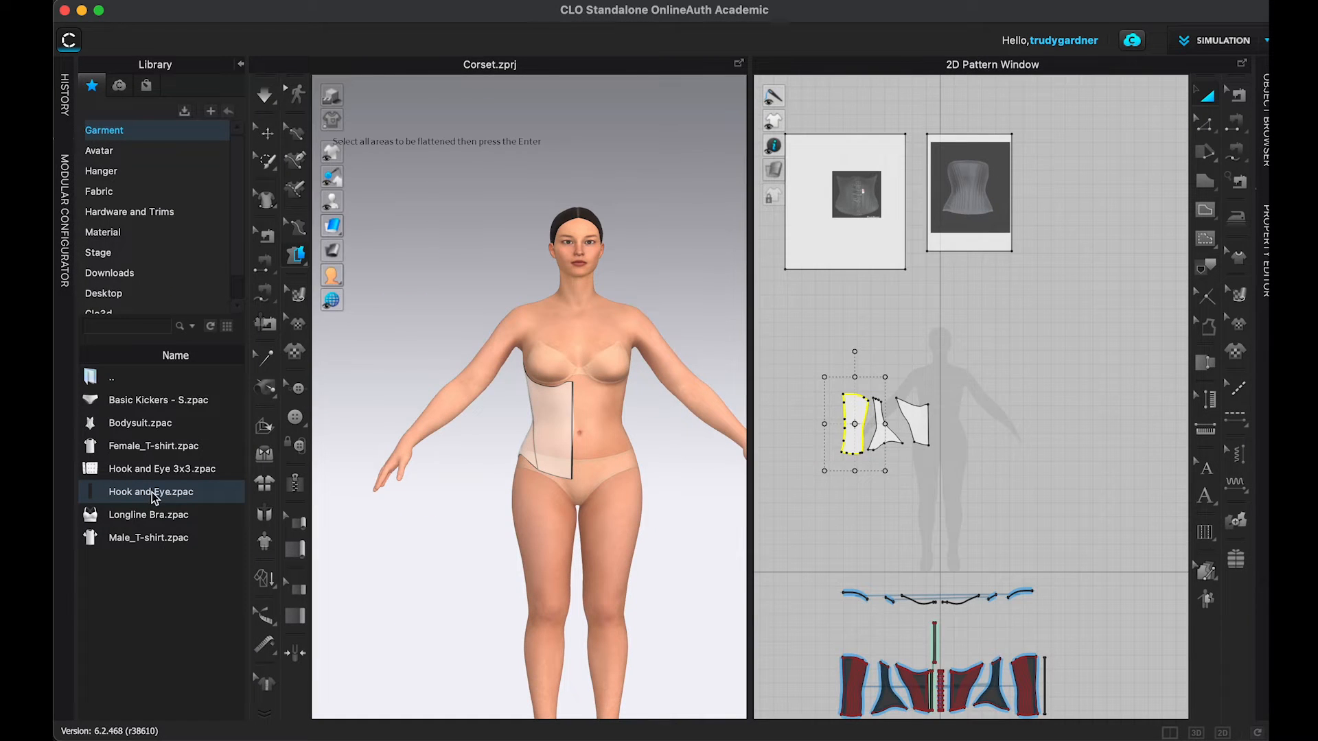
pyautogui.doubleClick(152, 497)
pyautogui.click(726, 422)
pyautogui.rightClick(199, 494)
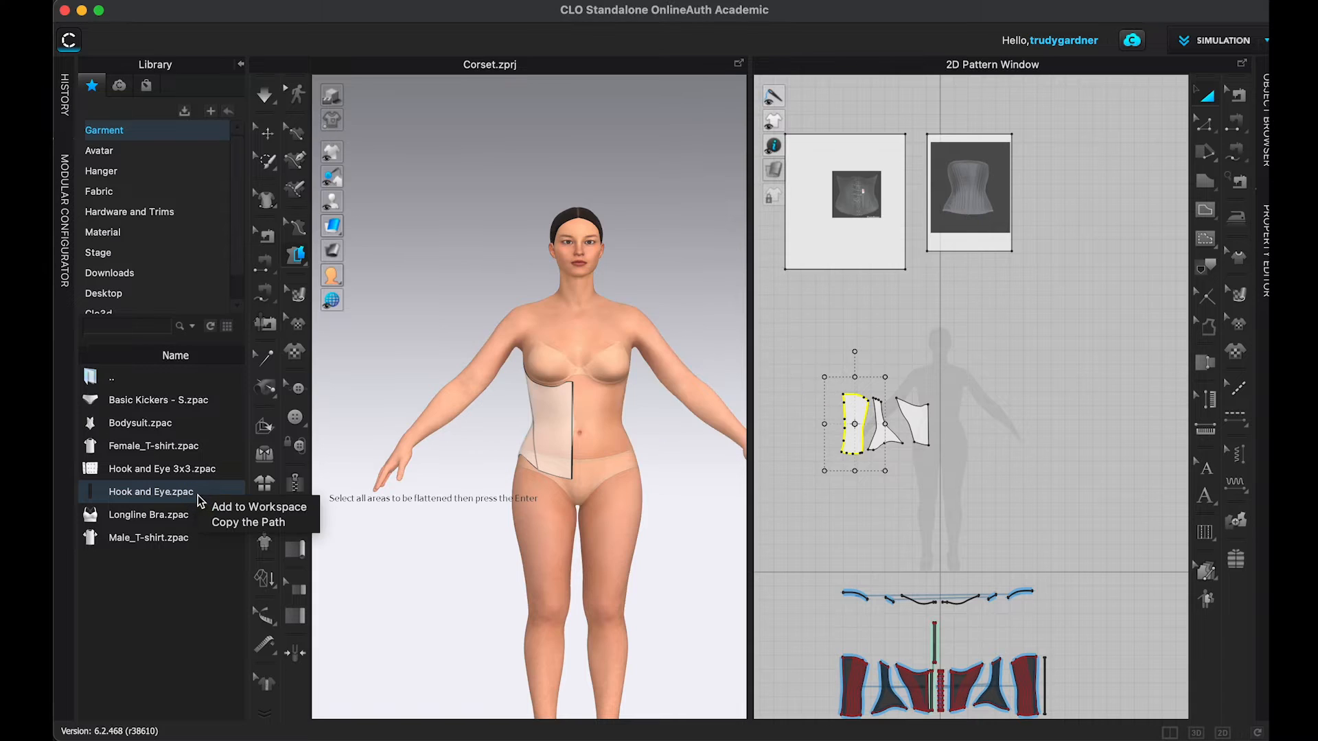
pyautogui.click(227, 504)
pyautogui.click(651, 475)
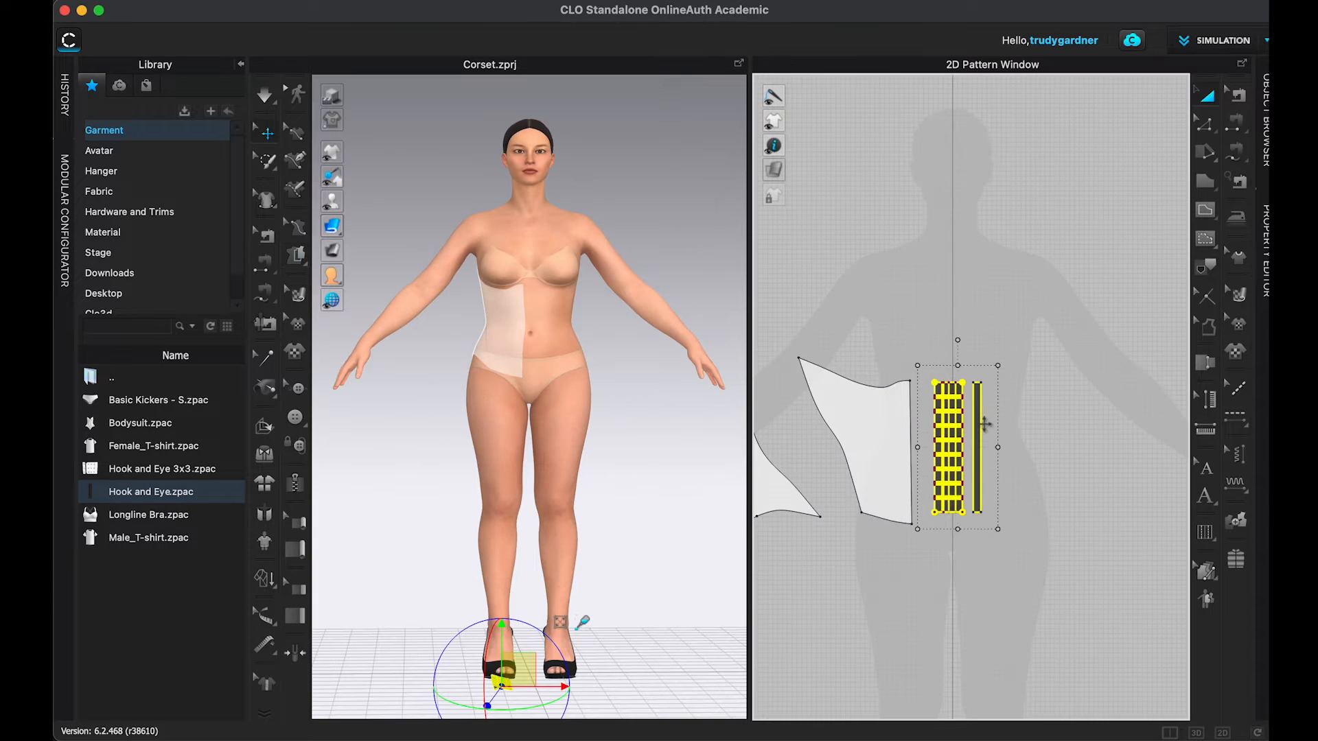
# Step: Place the hook-and-eye tape beside the front panel and move its narrow strip below it
pyautogui.click(973, 428)
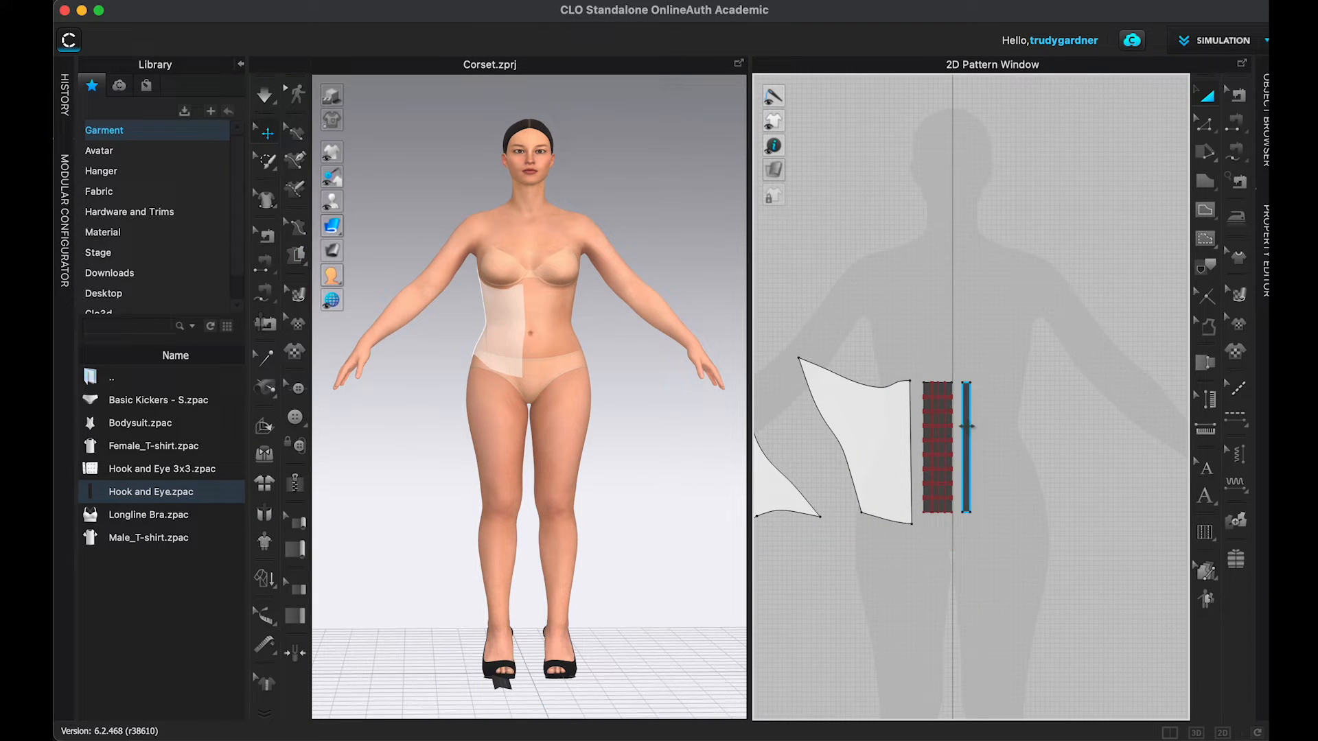
pyautogui.click(935, 604)
pyautogui.scroll(3, 981, 553)
pyautogui.click(881, 365)
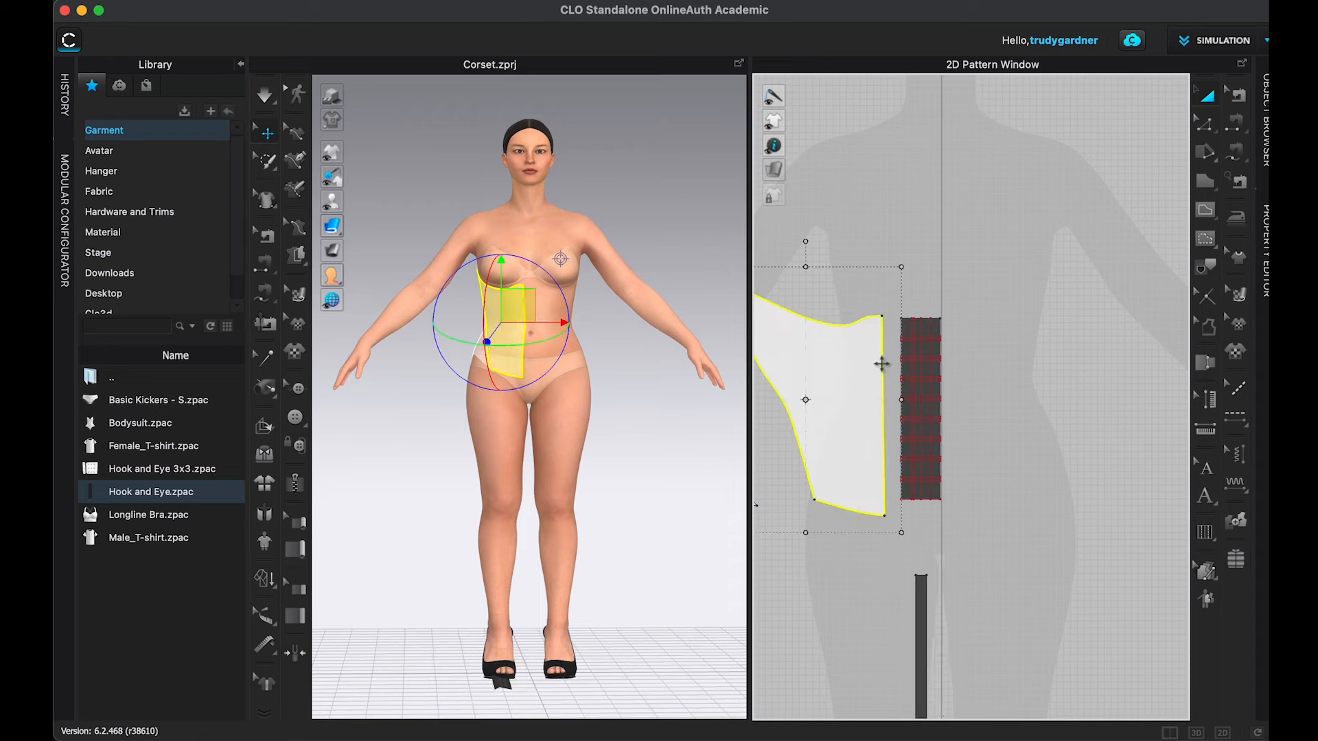
# Step: Measure the centre-front edge of the front corset panel
pyautogui.press('z')
pyautogui.click(893, 283)
pyautogui.click(884, 349)
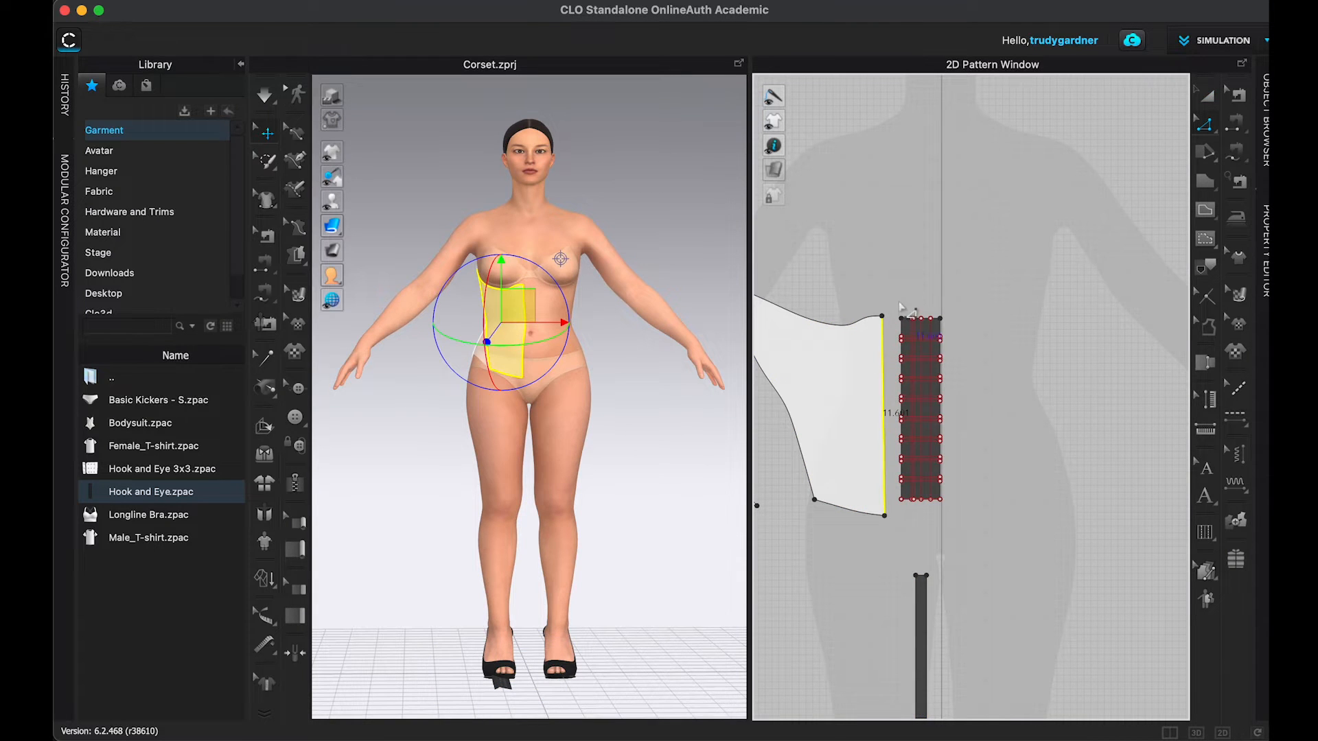
pyautogui.scroll(2, 892, 317)
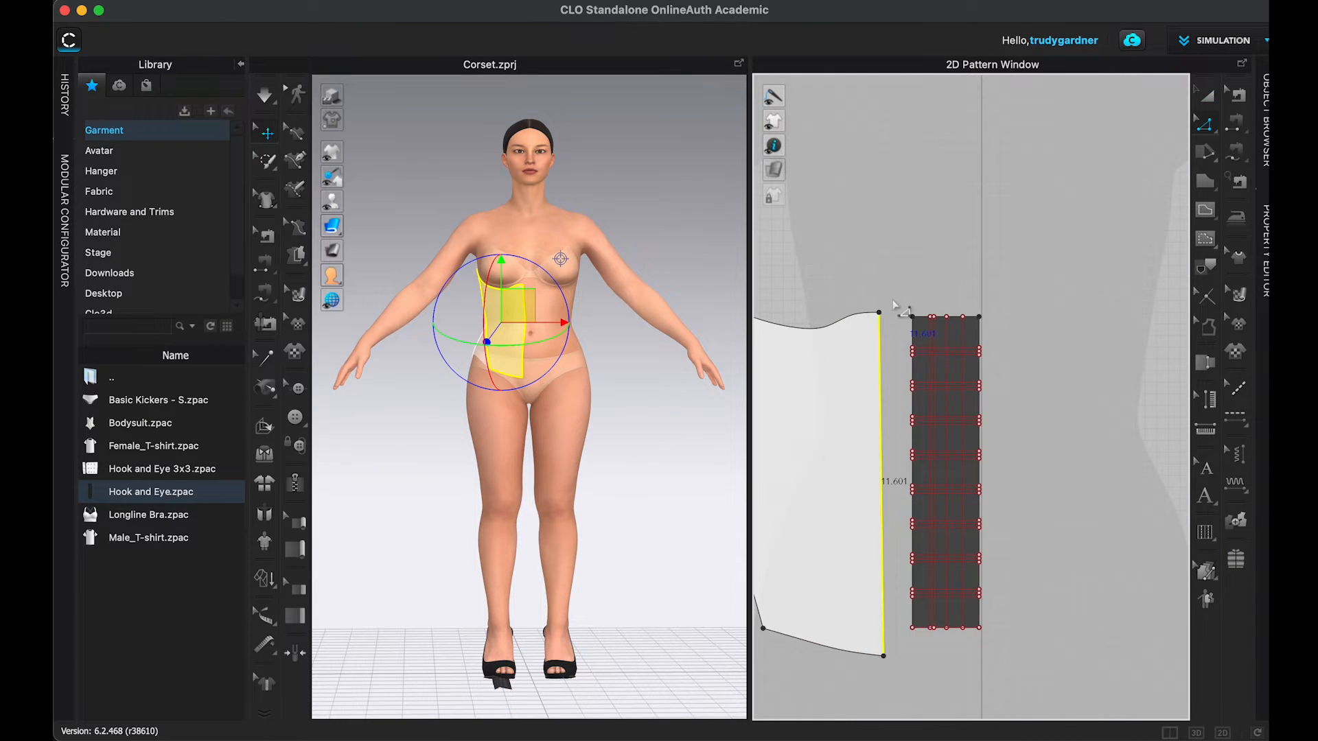
# Step: Scale the wide hook-and-eye tape pattern to a height of 11.6 in
pyautogui.press('a')
pyautogui.click(1015, 524)
pyautogui.click(975, 559)
pyautogui.moveTo(945, 644); pyautogui.dragTo(945, 647)
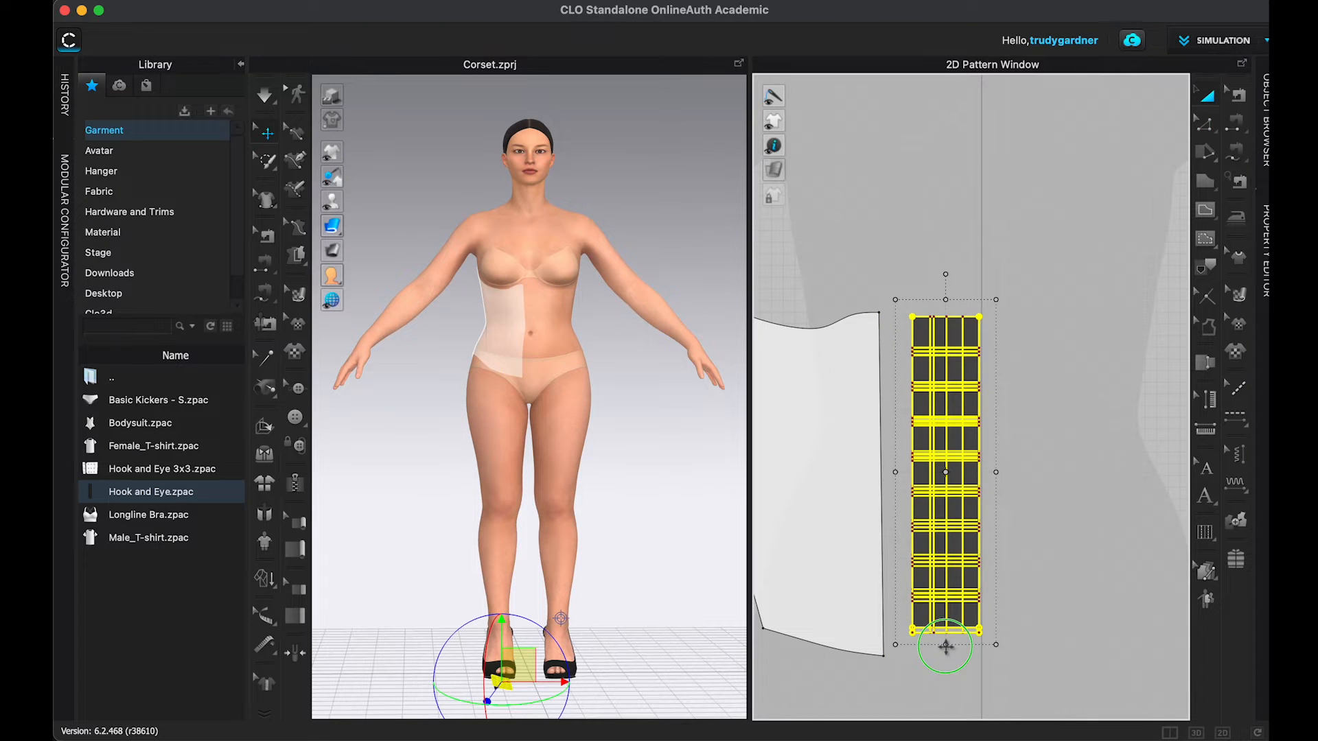
pyautogui.rightClick(946, 647)
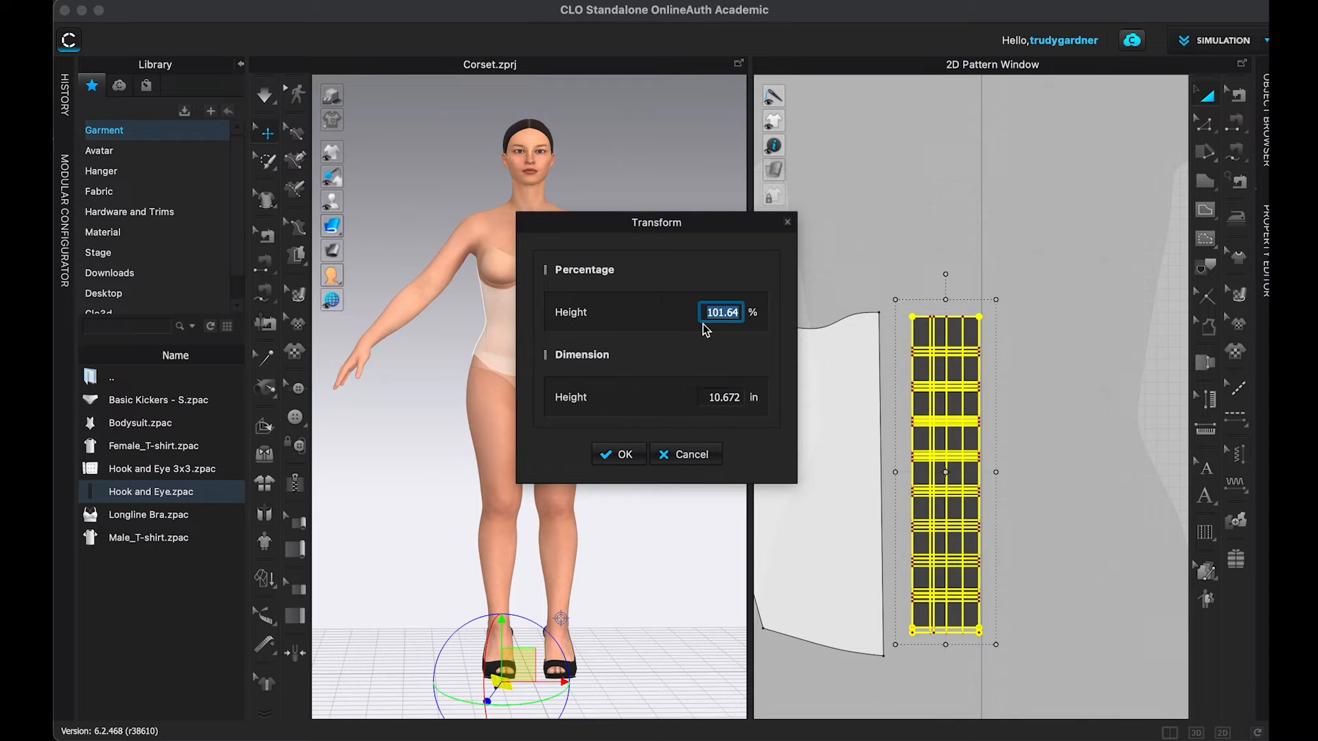
pyautogui.click(707, 399)
pyautogui.write('11.6')
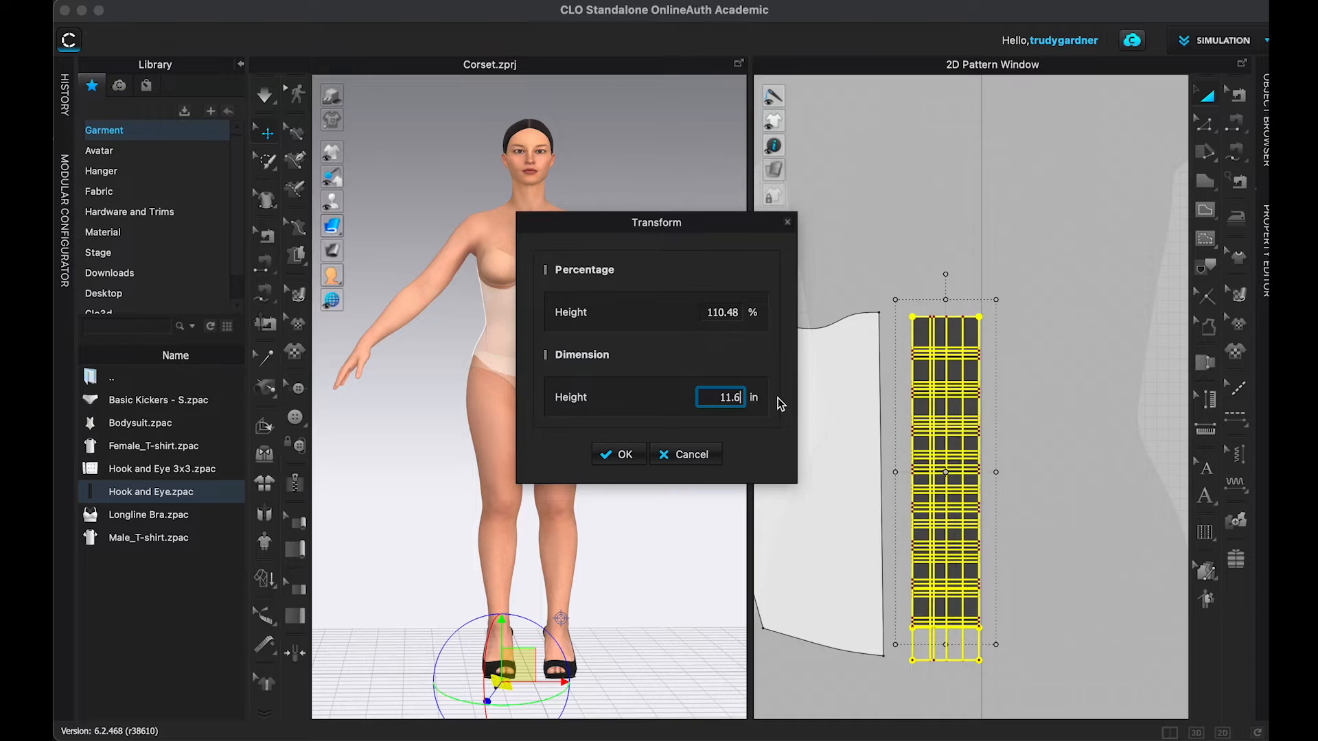
pyautogui.click(621, 455)
# Step: Clone the three corset pieces as linked symmetric patterns and place them on the other side of the tape
pyautogui.scroll(-5, 1064, 524)
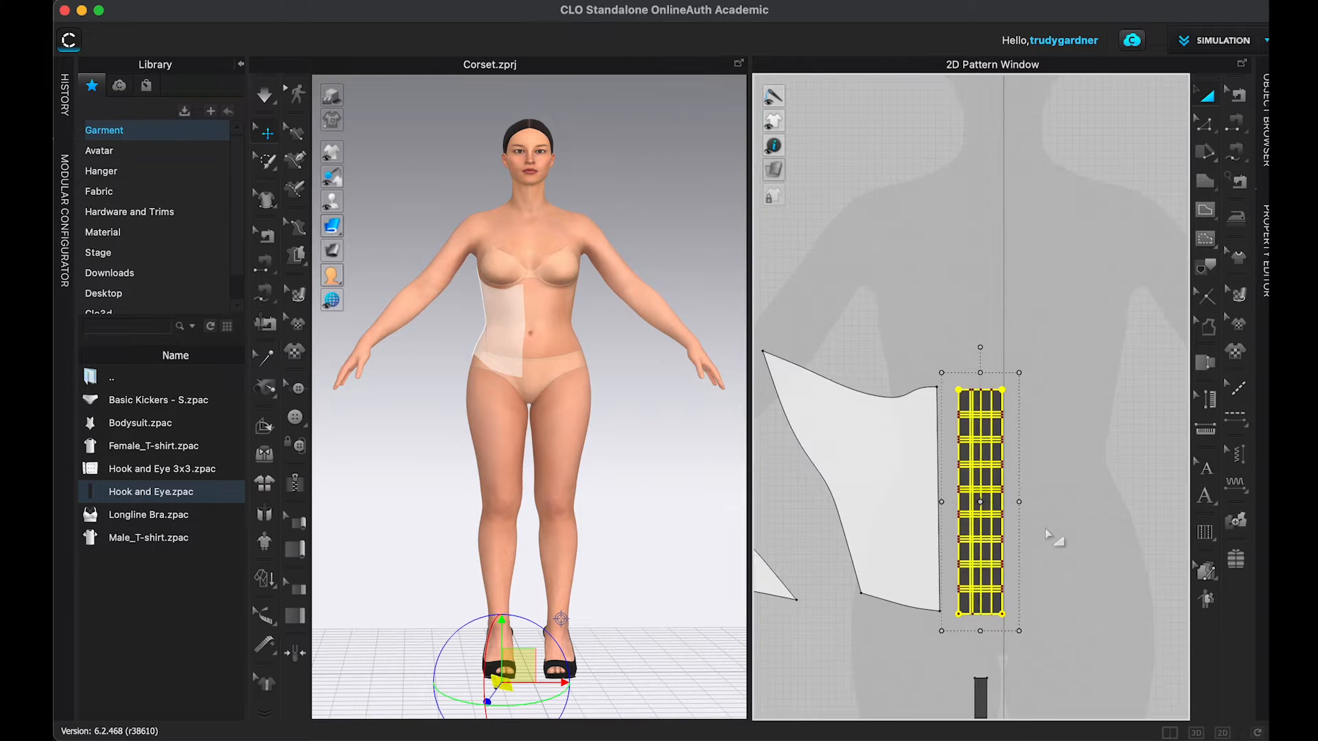
pyautogui.scroll(-3, 1081, 420)
pyautogui.moveTo(845, 273); pyautogui.dragTo(1035, 439)
pyautogui.rightClick(1034, 440)
pyautogui.click(1070, 170)
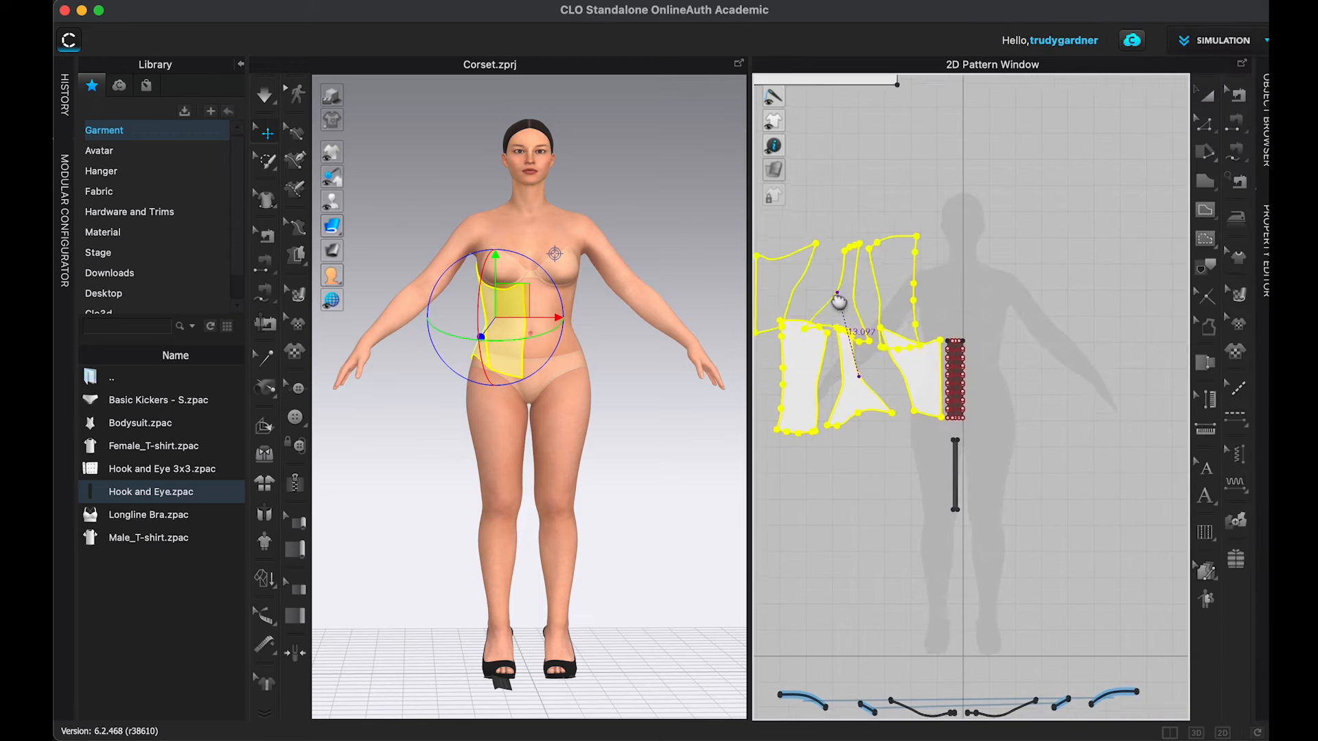
pyautogui.click(757, 453)
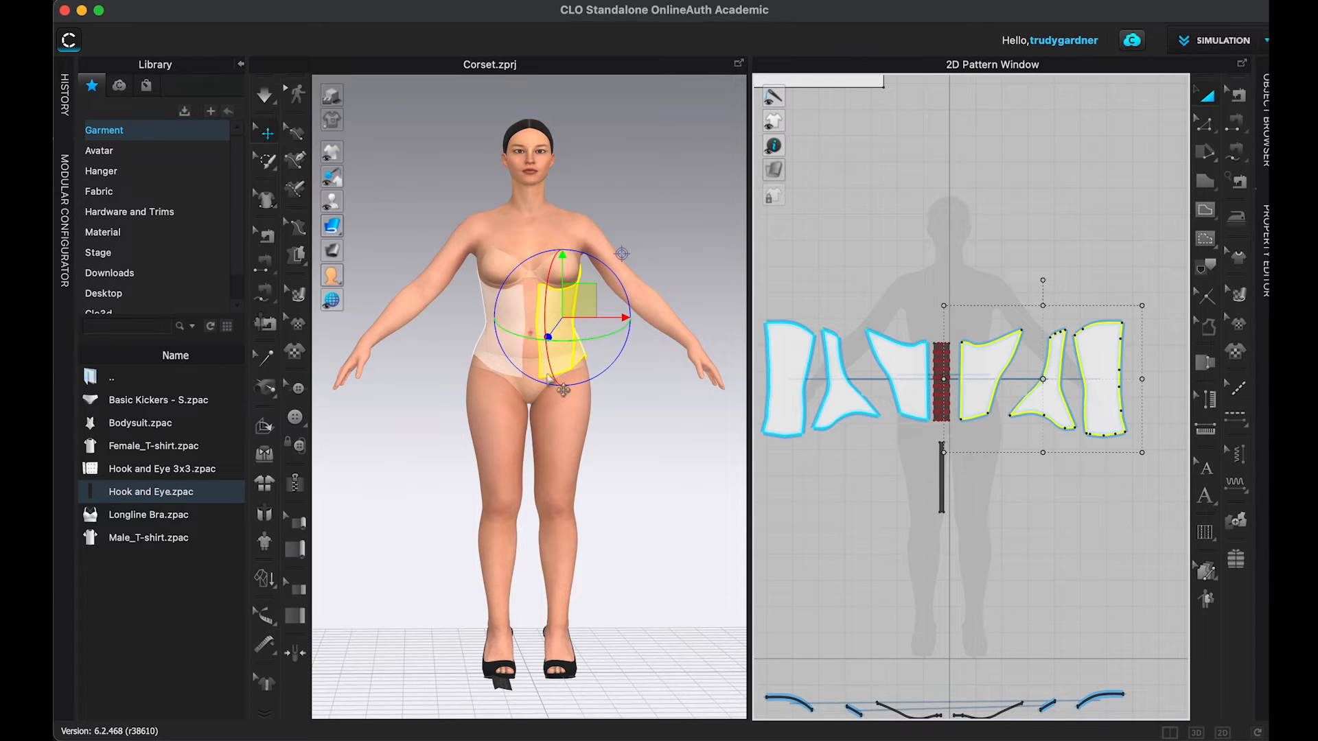
# Step: Sew the sides of the hook-and-eye tape to the front panels' centre edges with Segment Sewing
pyautogui.click(1234, 125)
pyautogui.scroll(5, 900, 327)
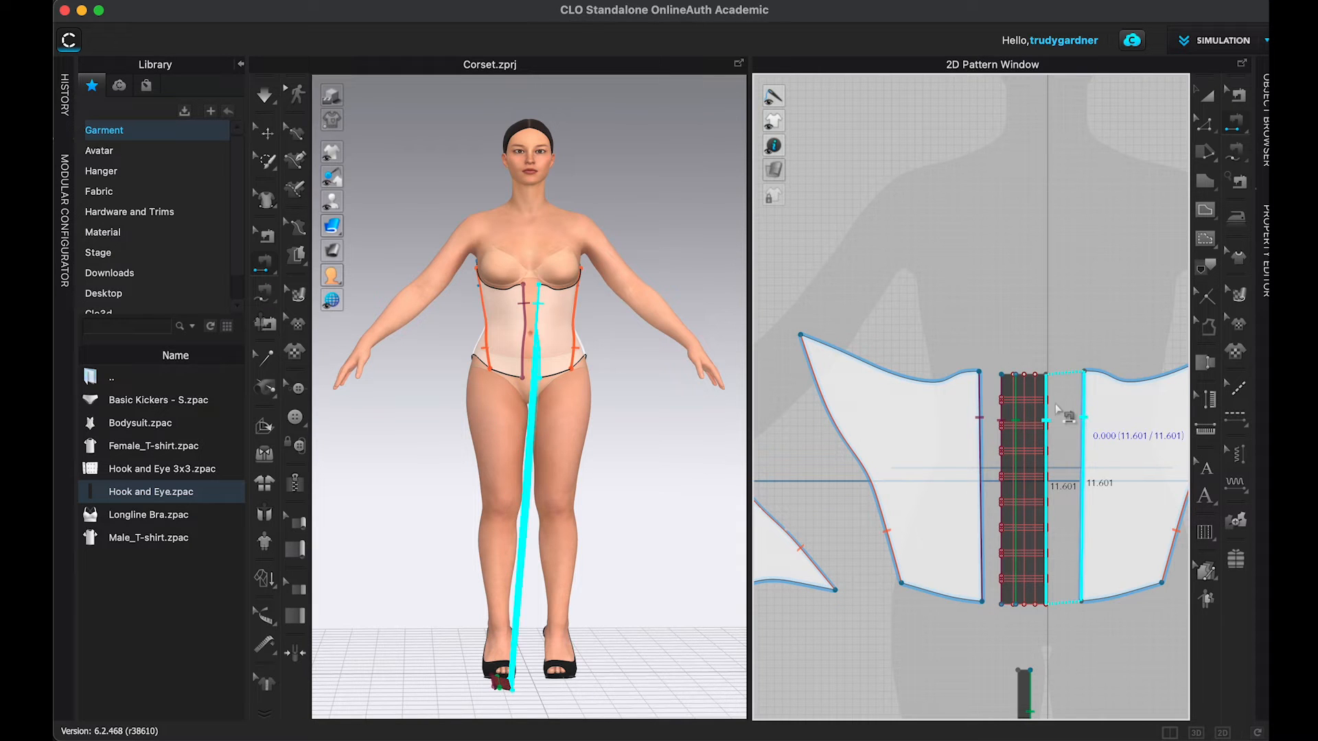
pyautogui.scroll(-5, 1050, 403)
# Step: Remove the intermediate points along the centre-back edge of the corset's back panel
pyautogui.press('z')
pyautogui.moveTo(815, 376); pyautogui.dragTo(867, 468)
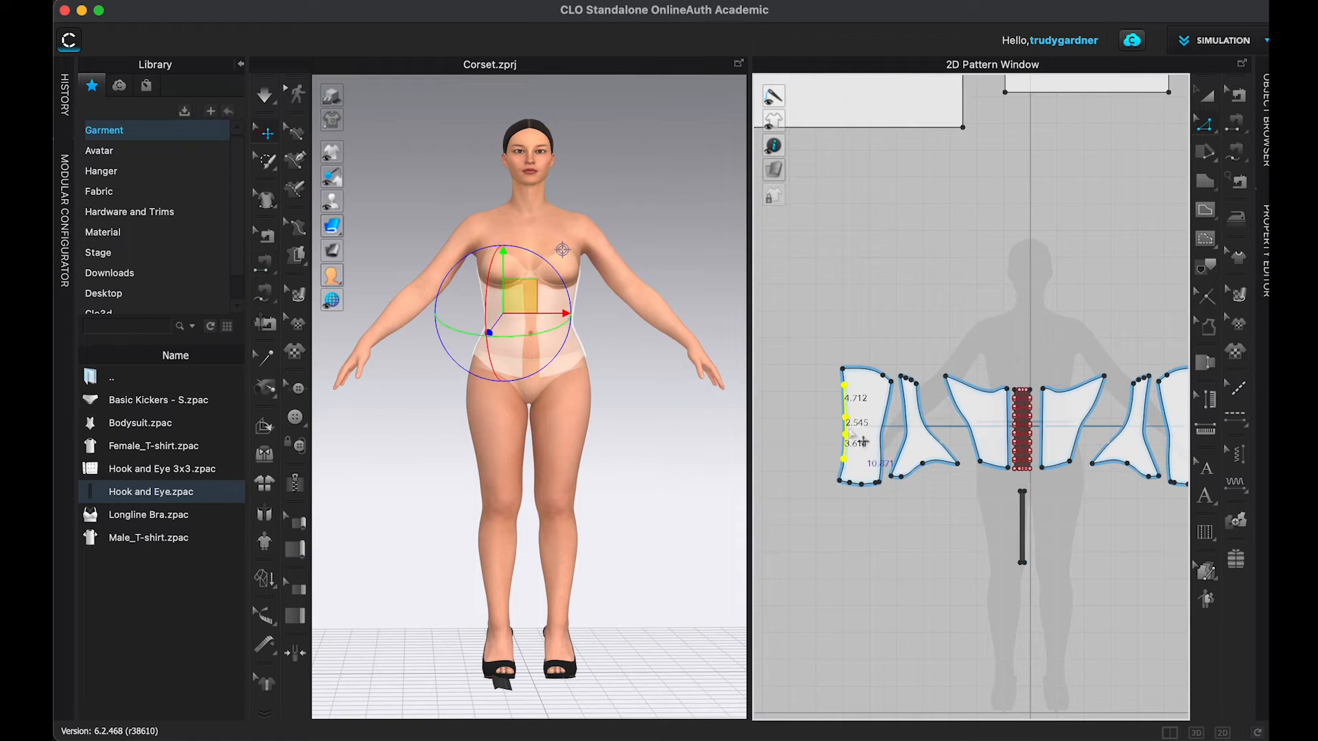
pyautogui.rightClick(845, 418)
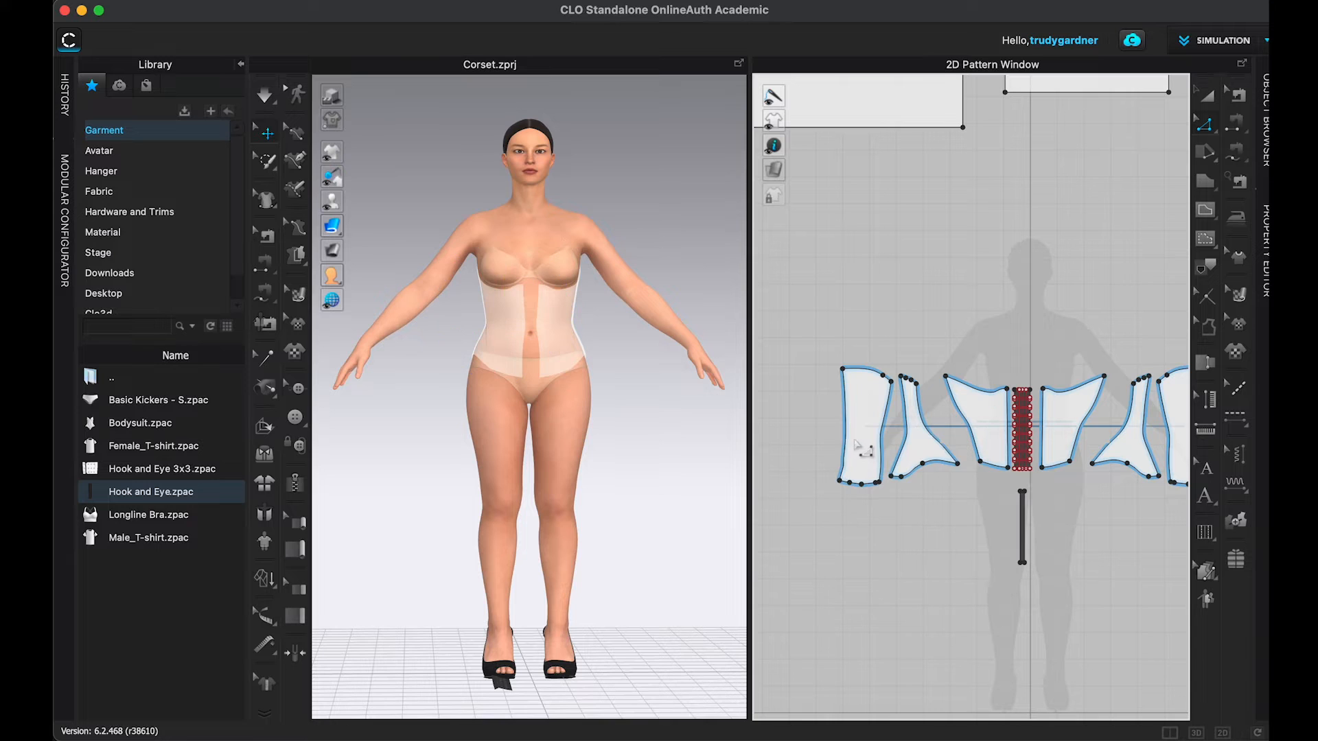
# Step: Sew the two back panels' centre-back edges together with Segment Sewing
pyautogui.click(1236, 126)
pyautogui.scroll(-2, 1011, 248)
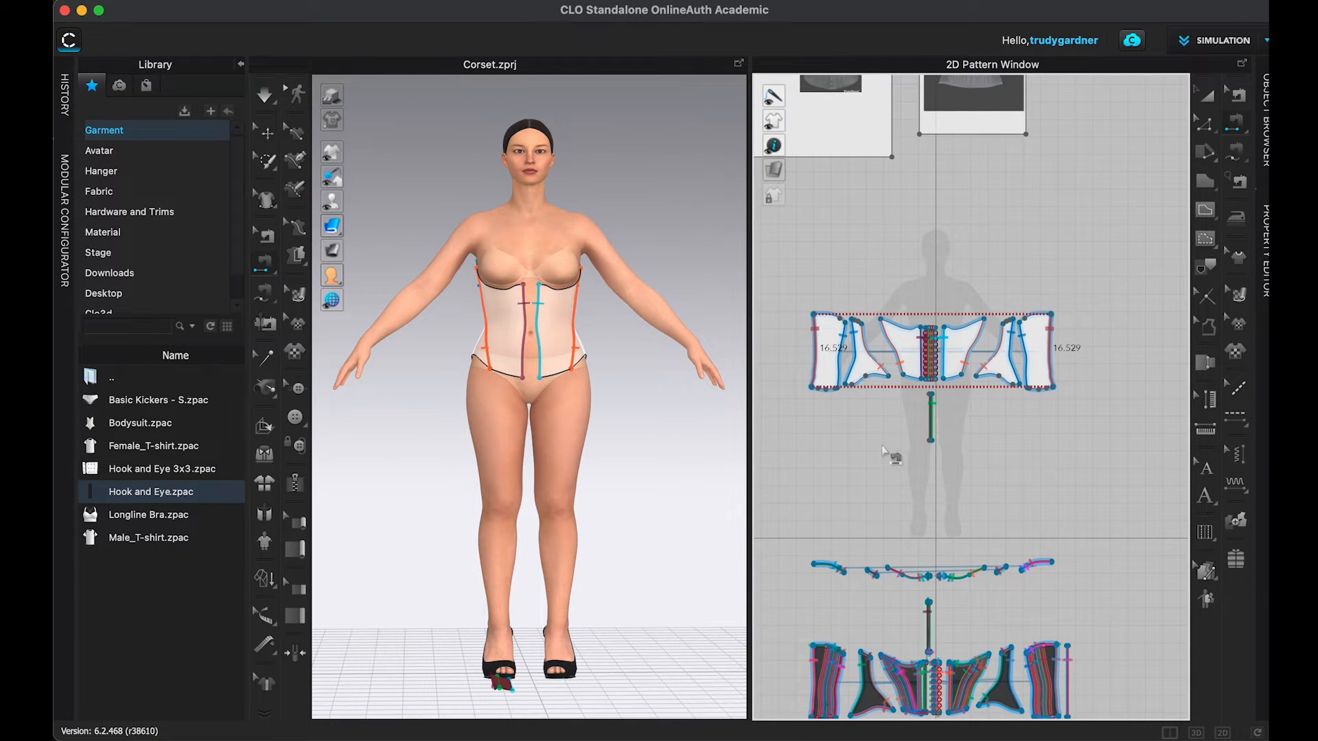
# Step: Place the hook-and-eye tape at the avatar's centre front between the front panels and freeze it
pyautogui.press('a')
pyautogui.scroll(5, 928, 351)
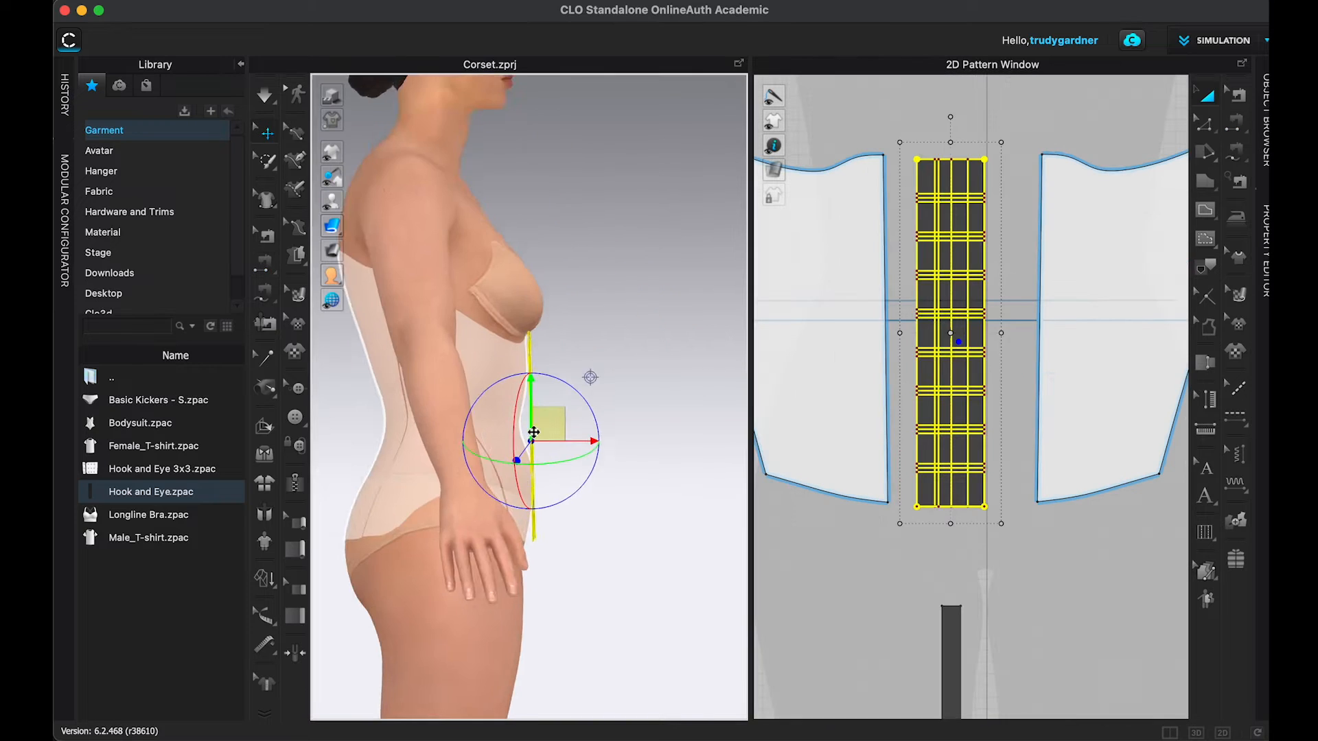
pyautogui.moveTo(534, 433); pyautogui.dragTo(544, 461, button='right')
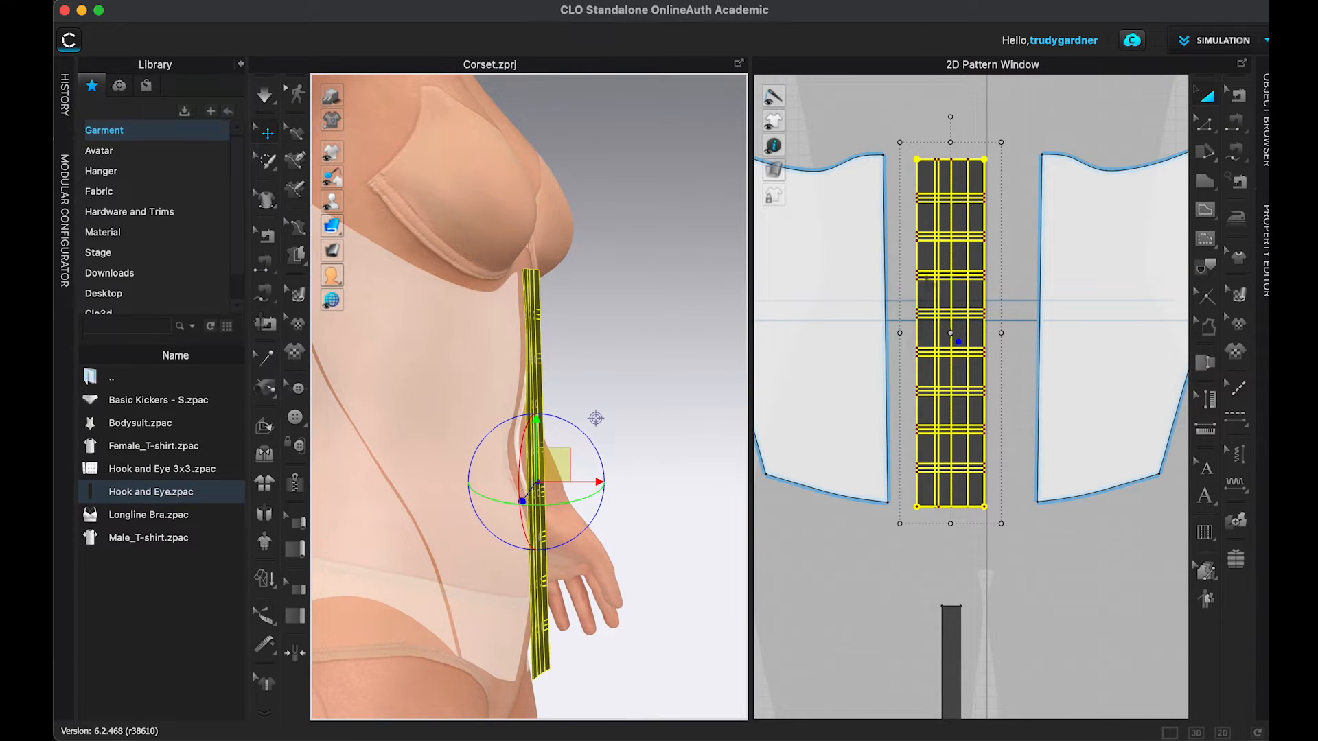
pyautogui.rightClick(925, 281)
pyautogui.click(993, 426)
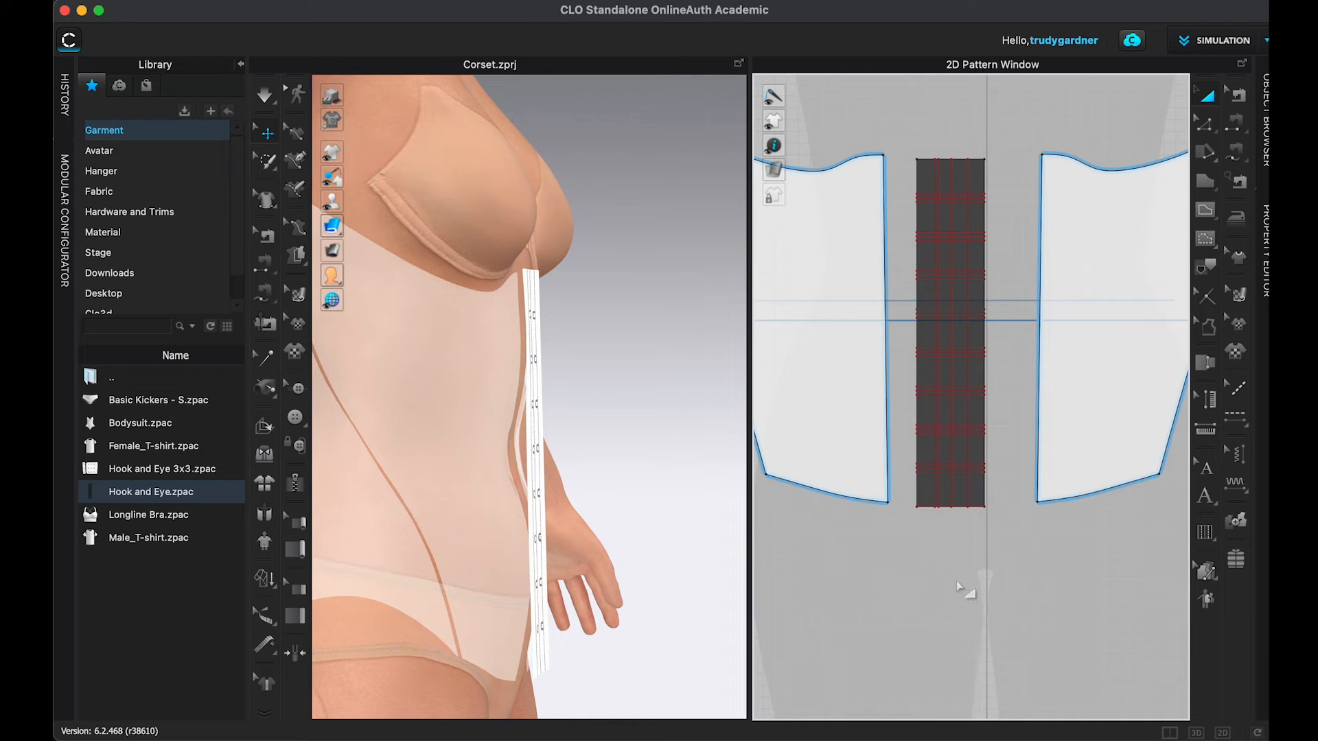
# Step: Add the Cotton_Heavy_Canvas library fabric and assign it to both front panels and the other panels on one side of the corset
pyautogui.scroll(-6, 956, 580)
pyautogui.moveTo(934, 503); pyautogui.dragTo(956, 494)
pyautogui.click(1266, 130)
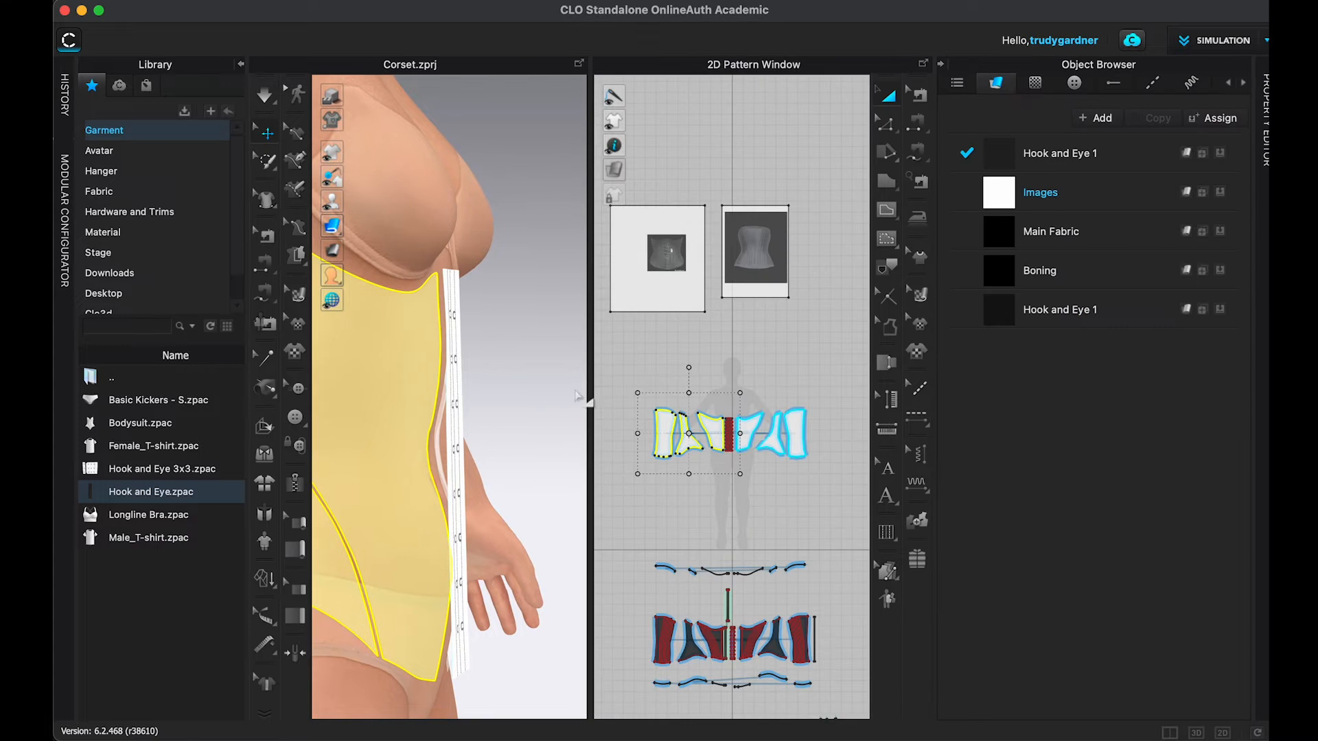
pyautogui.click(89, 193)
pyautogui.moveTo(142, 523)
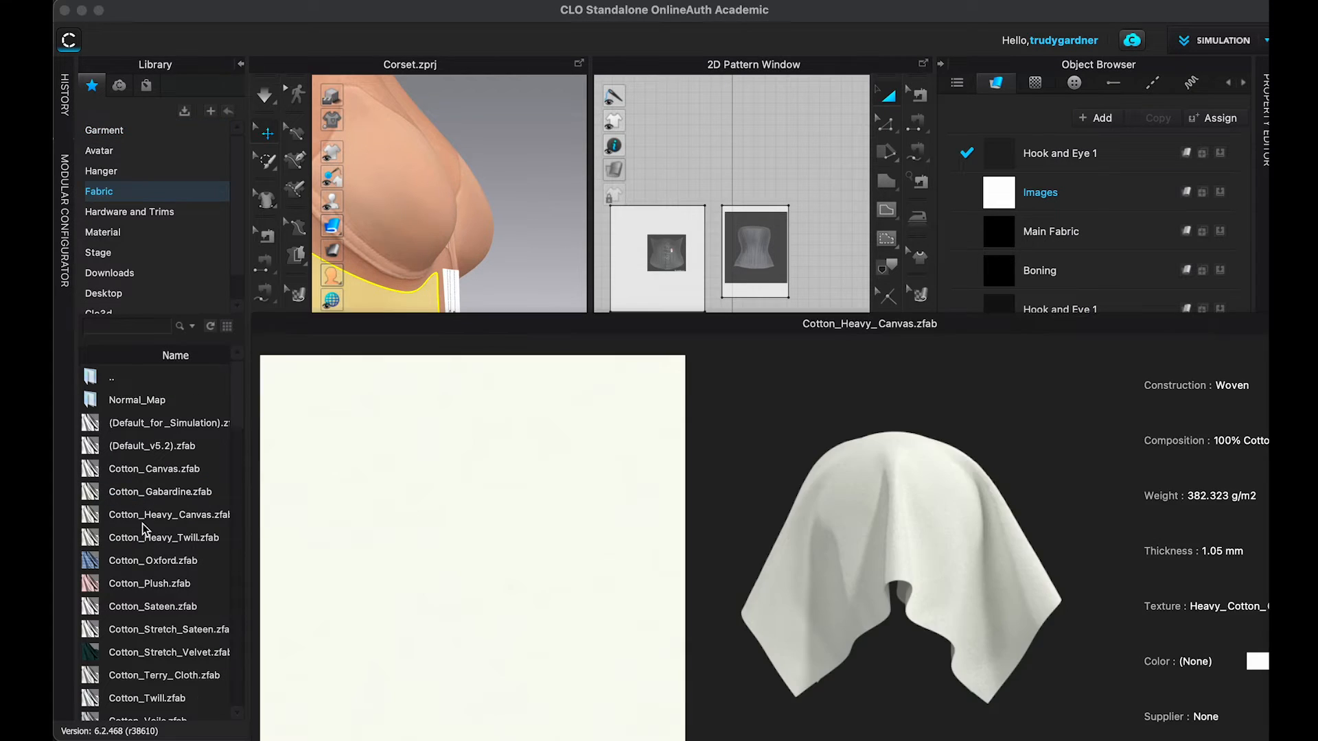
pyautogui.moveTo(143, 520); pyautogui.dragTo(705, 436)
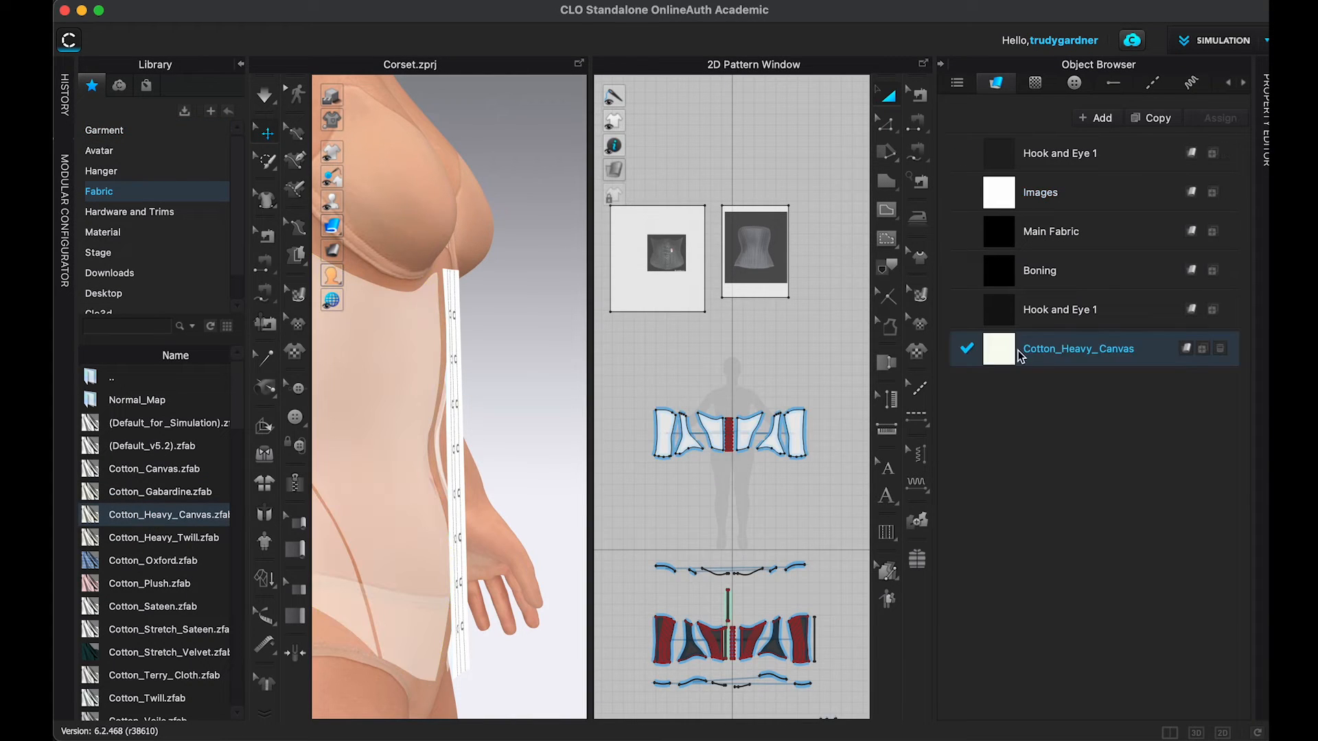
pyautogui.click(706, 433)
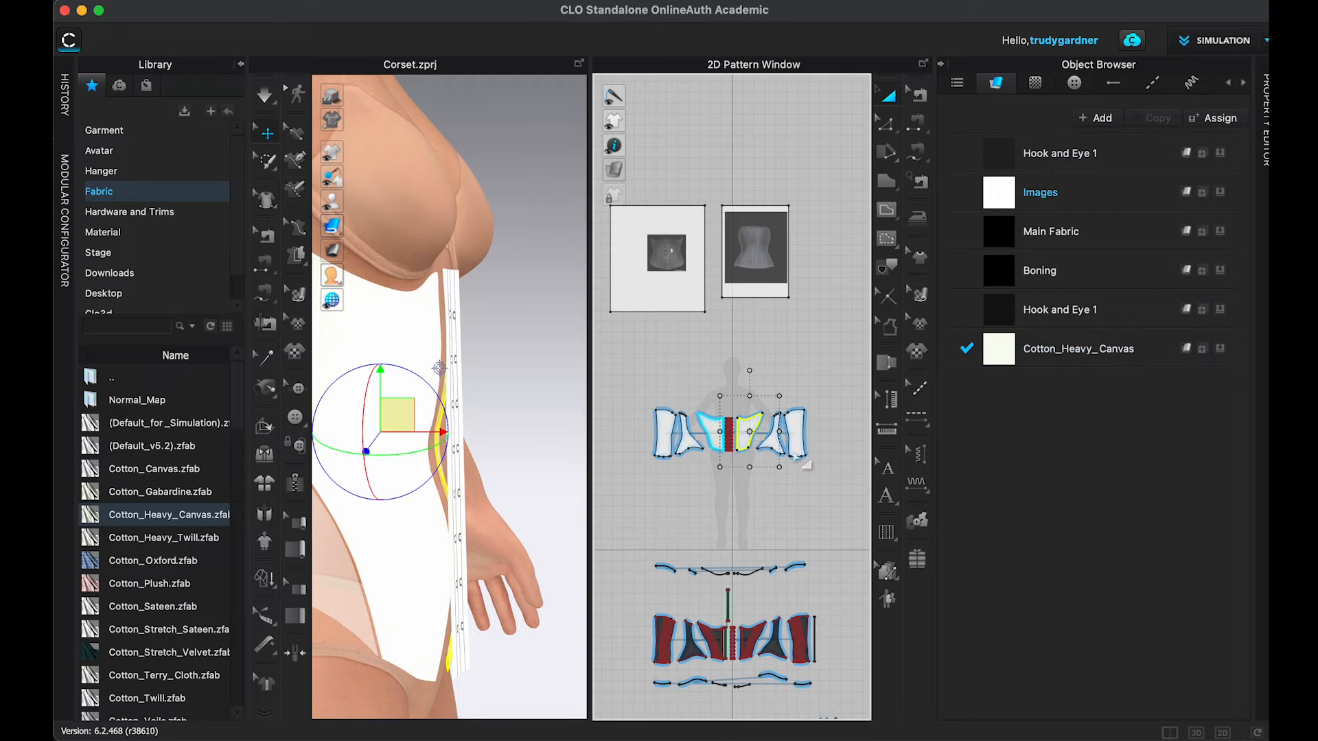
pyautogui.moveTo(817, 479); pyautogui.dragTo(739, 409)
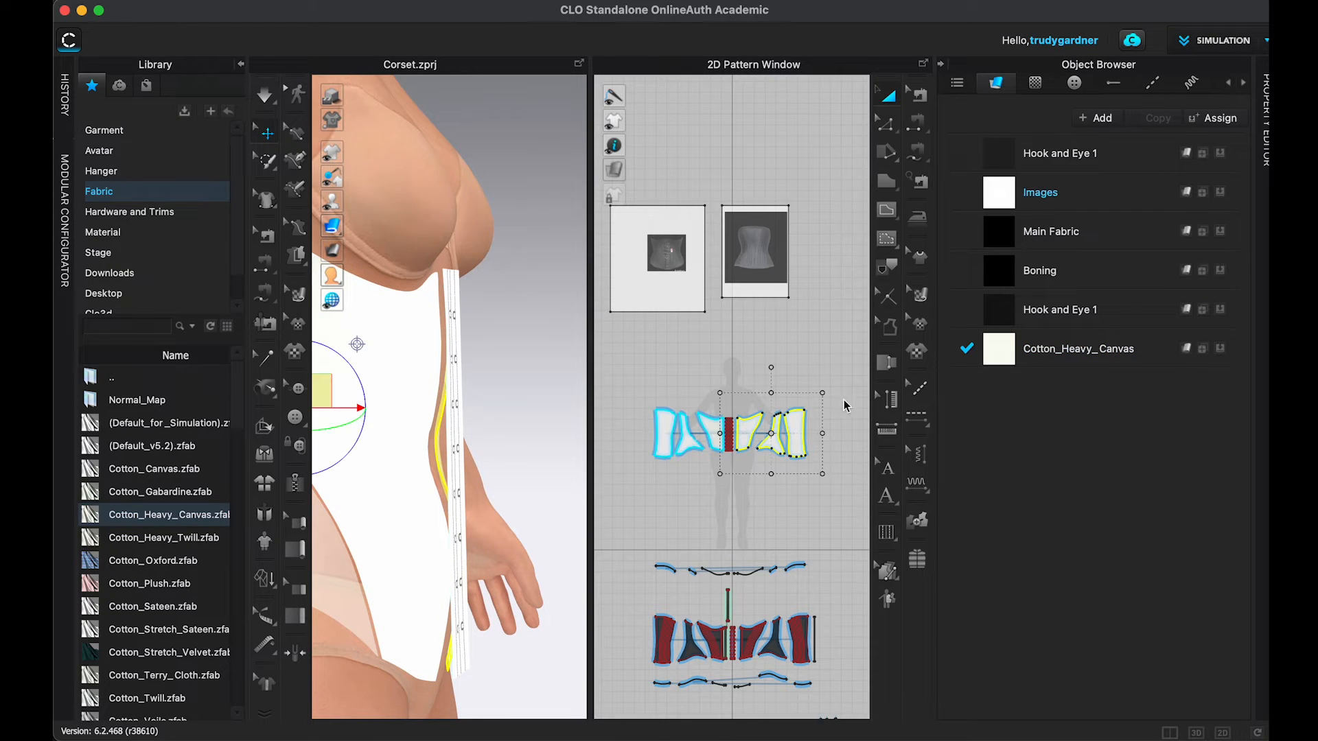
# Step: Assign the Cotton_Heavy_Canvas fabric to the remaining corset back and side panels
pyautogui.click(941, 64)
pyautogui.moveTo(678, 437); pyautogui.dragTo(357, 416, button='right')
pyautogui.click(560, 359)
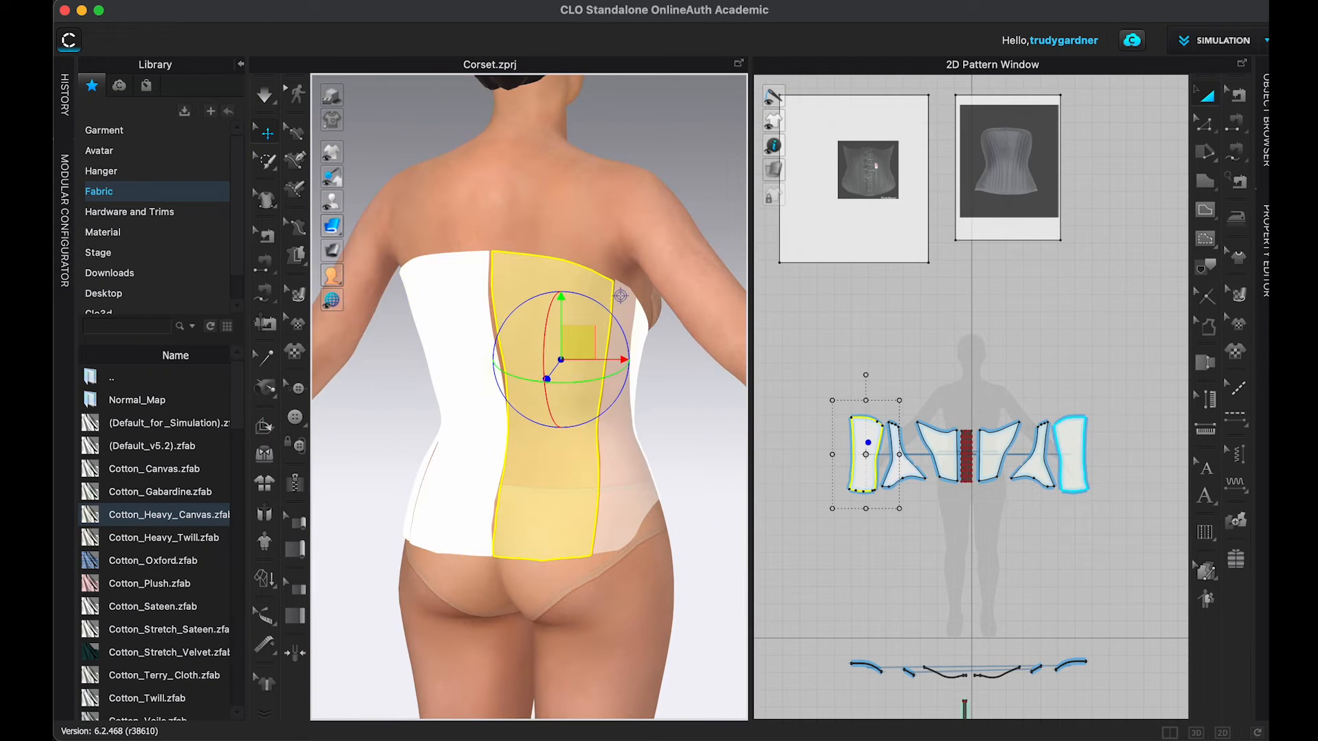
pyautogui.click(1267, 120)
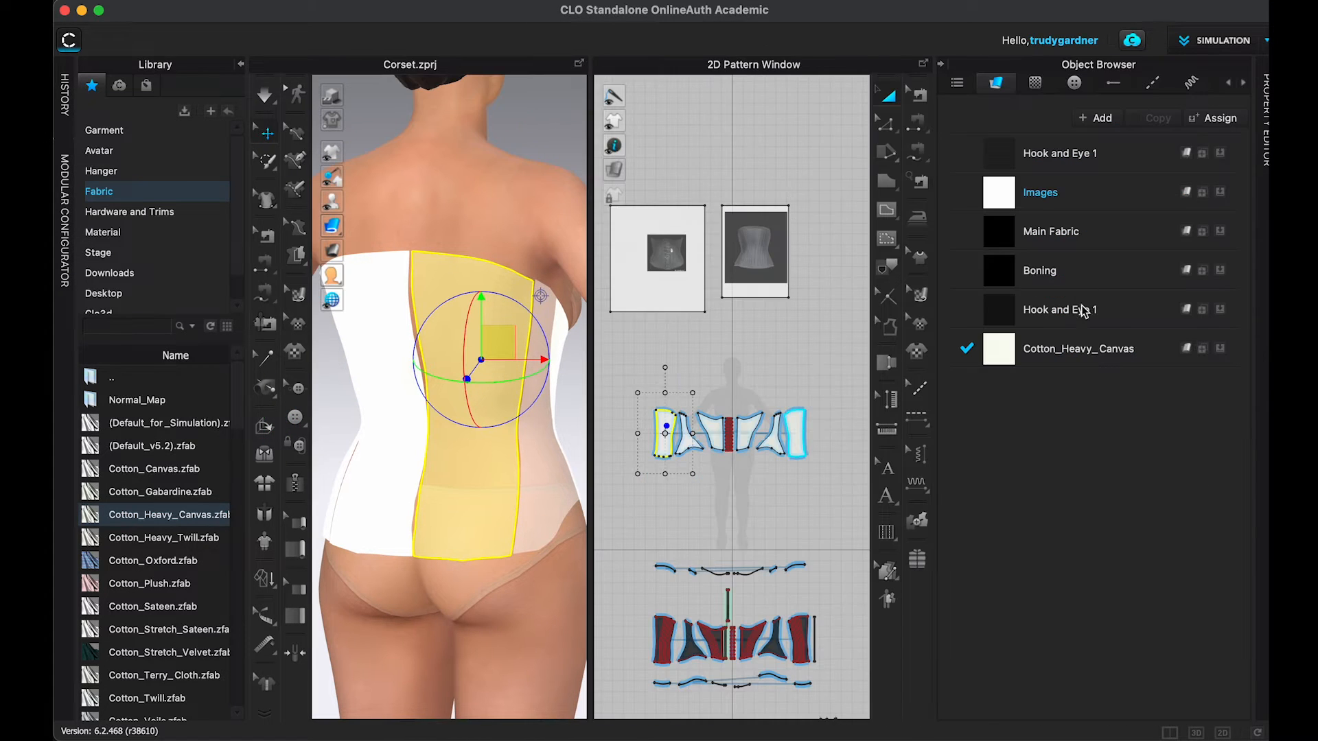
pyautogui.click(642, 405)
pyautogui.click(664, 420)
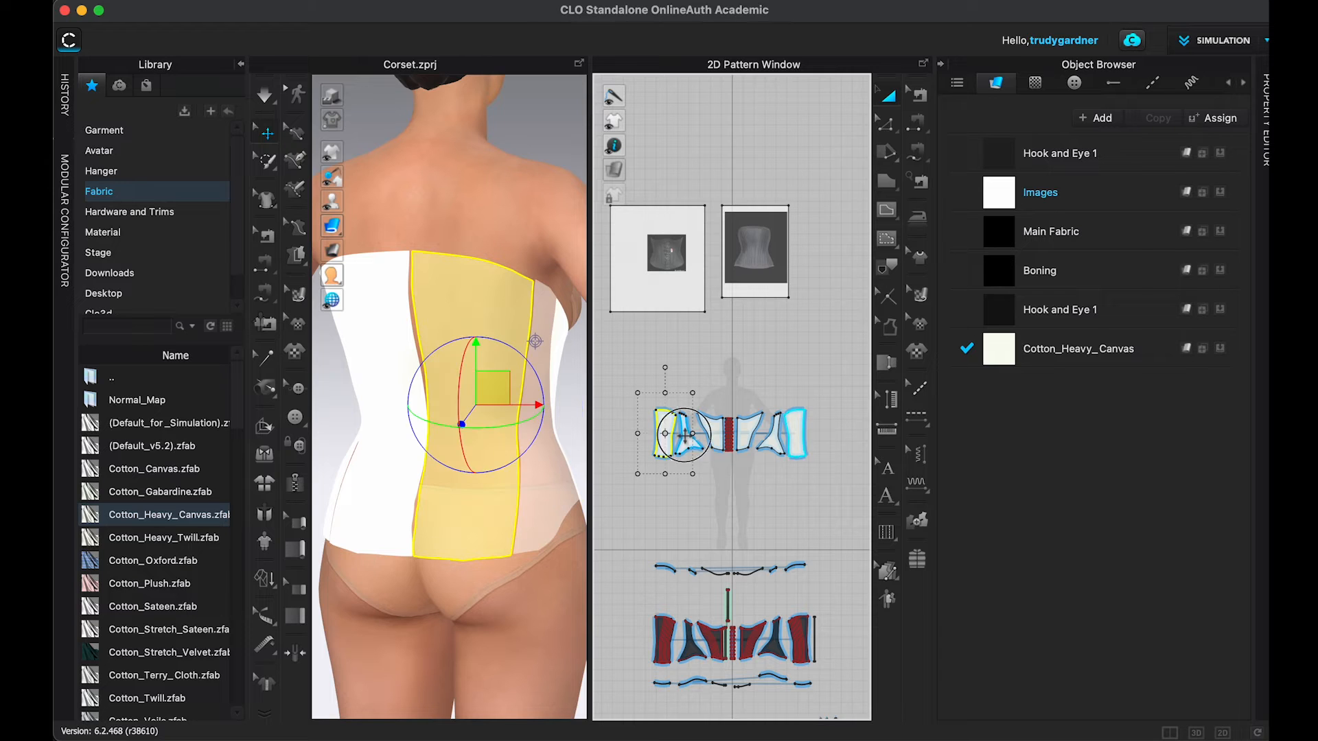
pyautogui.moveTo(1056, 353); pyautogui.dragTo(666, 426)
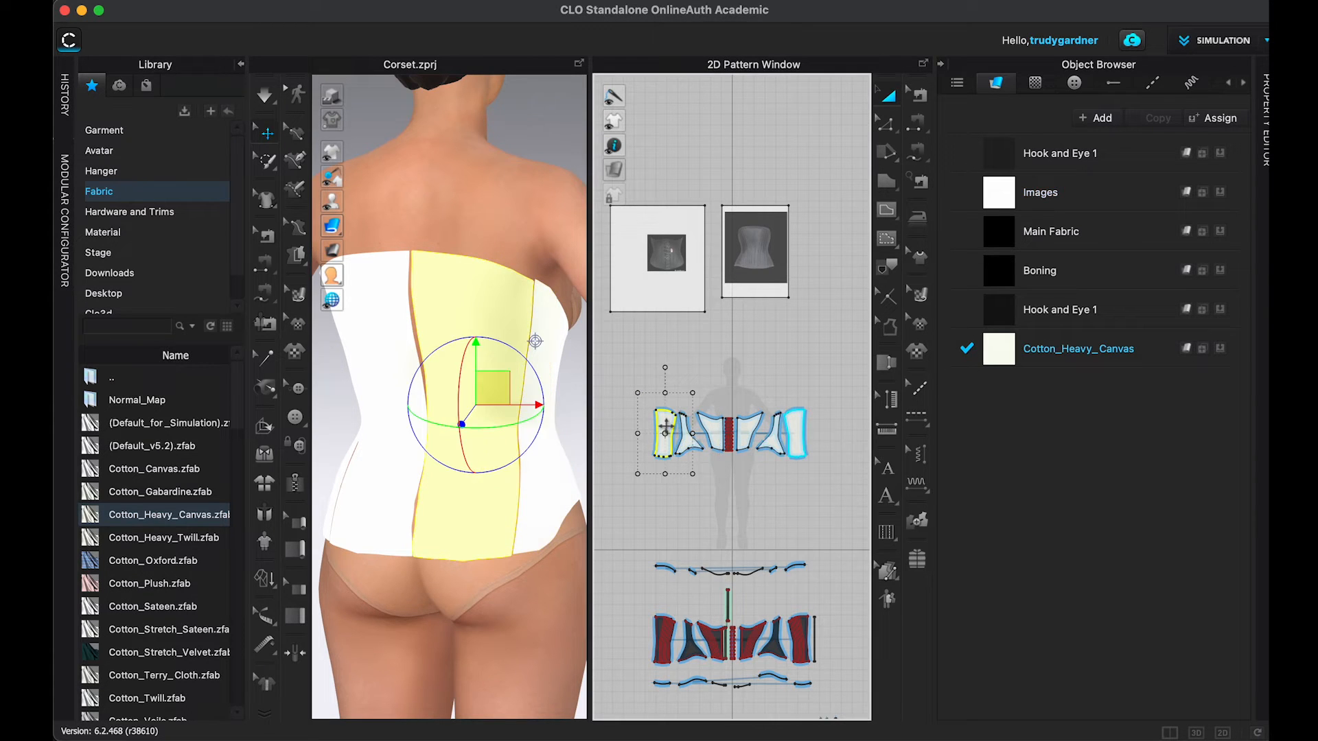
pyautogui.click(702, 439)
pyautogui.click(795, 436)
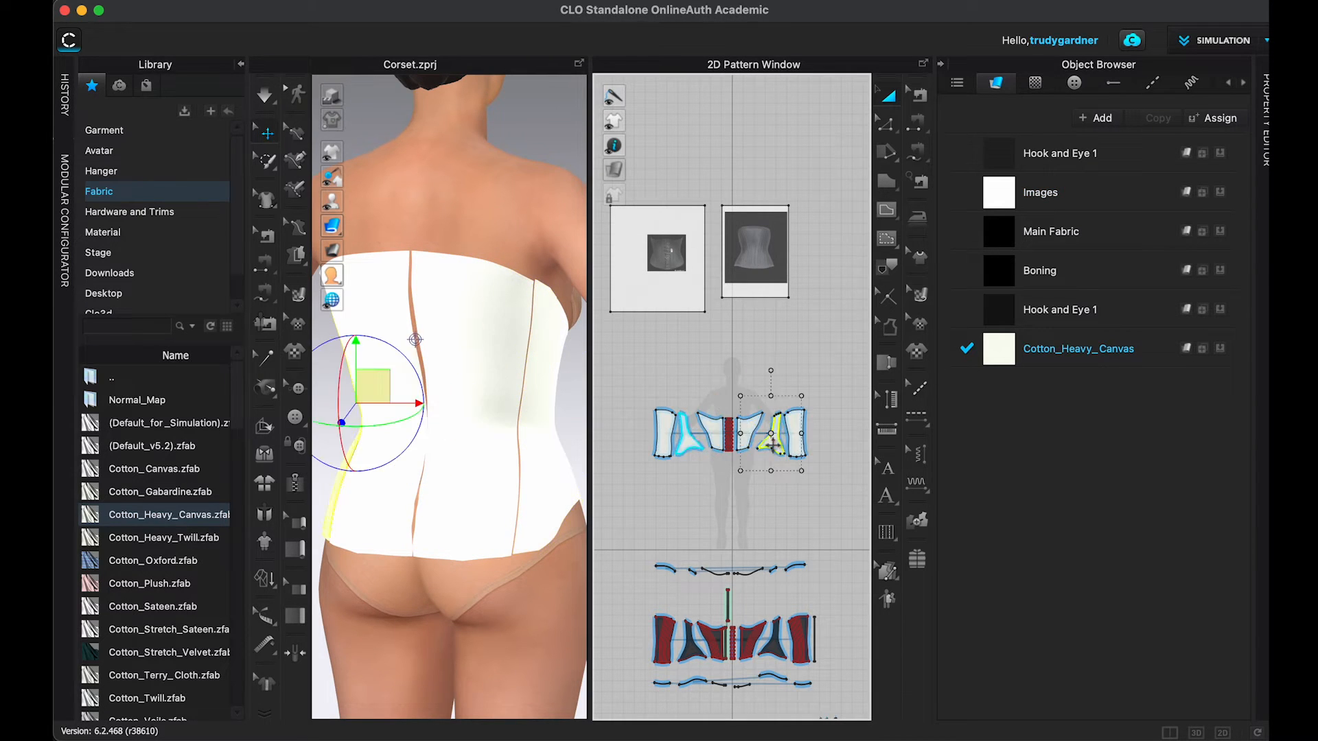
pyautogui.click(945, 64)
# Step: Select the lower set of finished corset and boning patterns and open their pattern options
pyautogui.scroll(-6, 1030, 600)
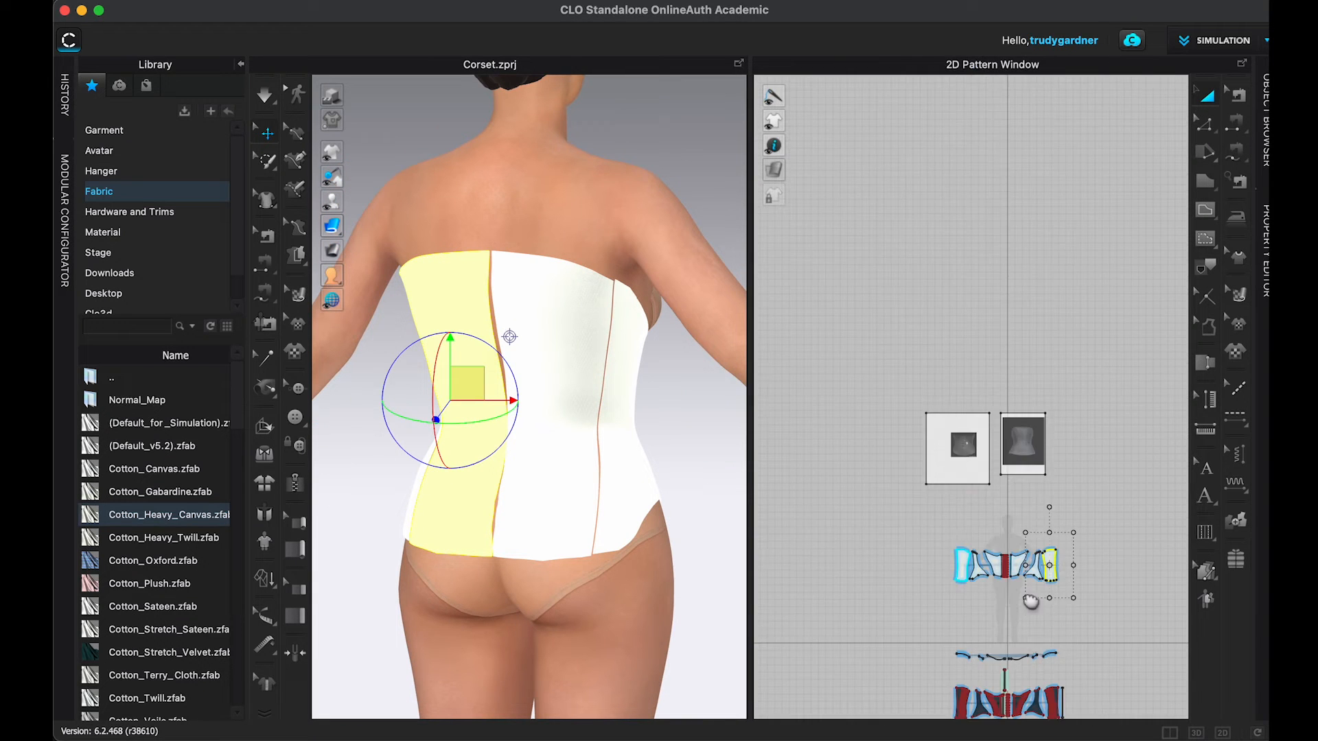
pyautogui.moveTo(1030, 600); pyautogui.dragTo(1000, 435, button='middle')
pyautogui.moveTo(882, 466); pyautogui.dragTo(1071, 638)
pyautogui.rightClick(1020, 560)
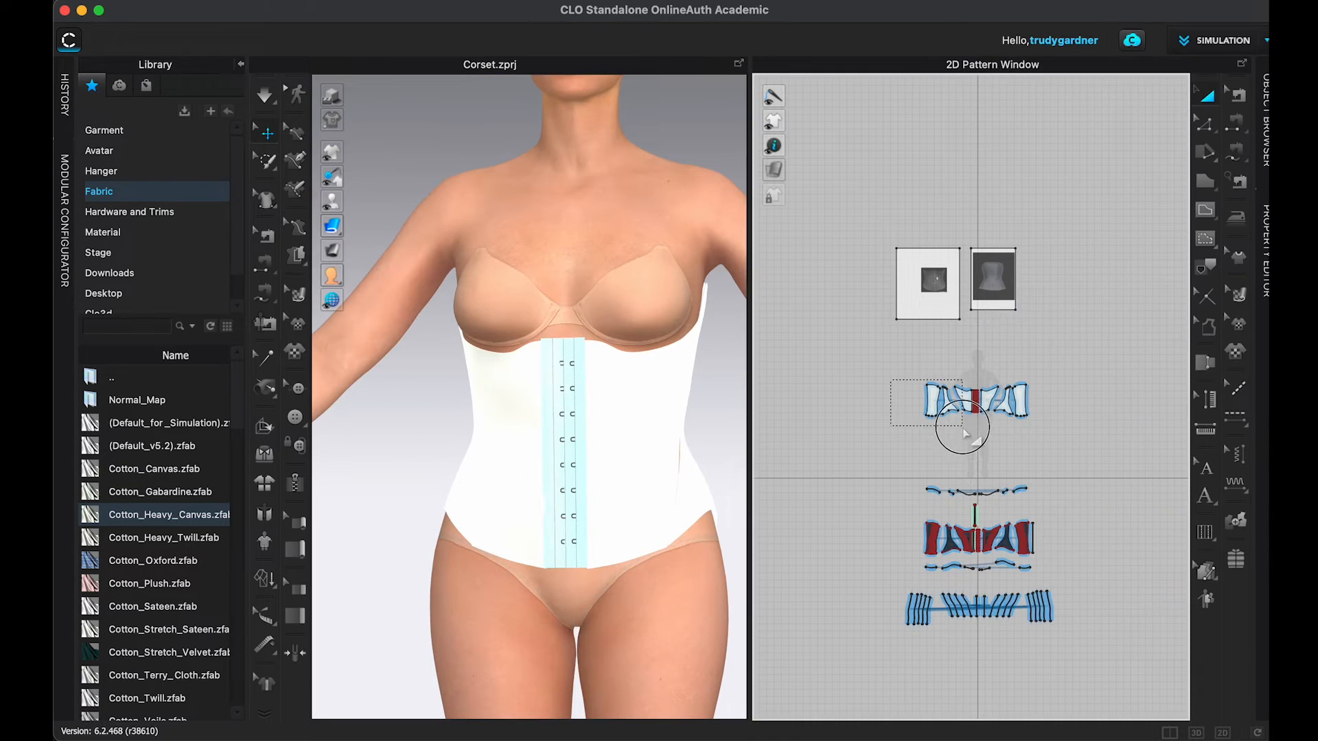
# Step: Apply Strengthen to the three corset panels on each side of the hook-and-eye tape
pyautogui.click(946, 400)
pyautogui.rightClick(957, 399)
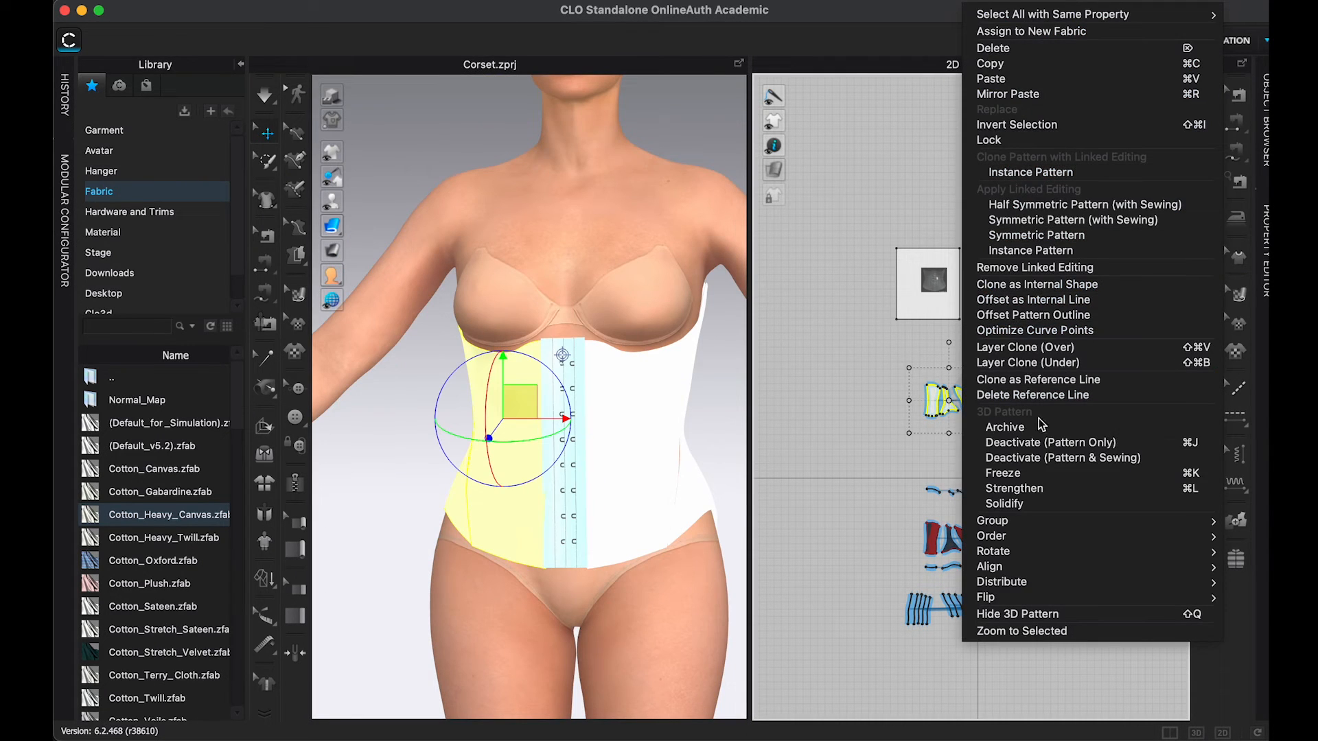
pyautogui.click(1015, 488)
pyautogui.click(988, 384)
pyautogui.rightClick(993, 395)
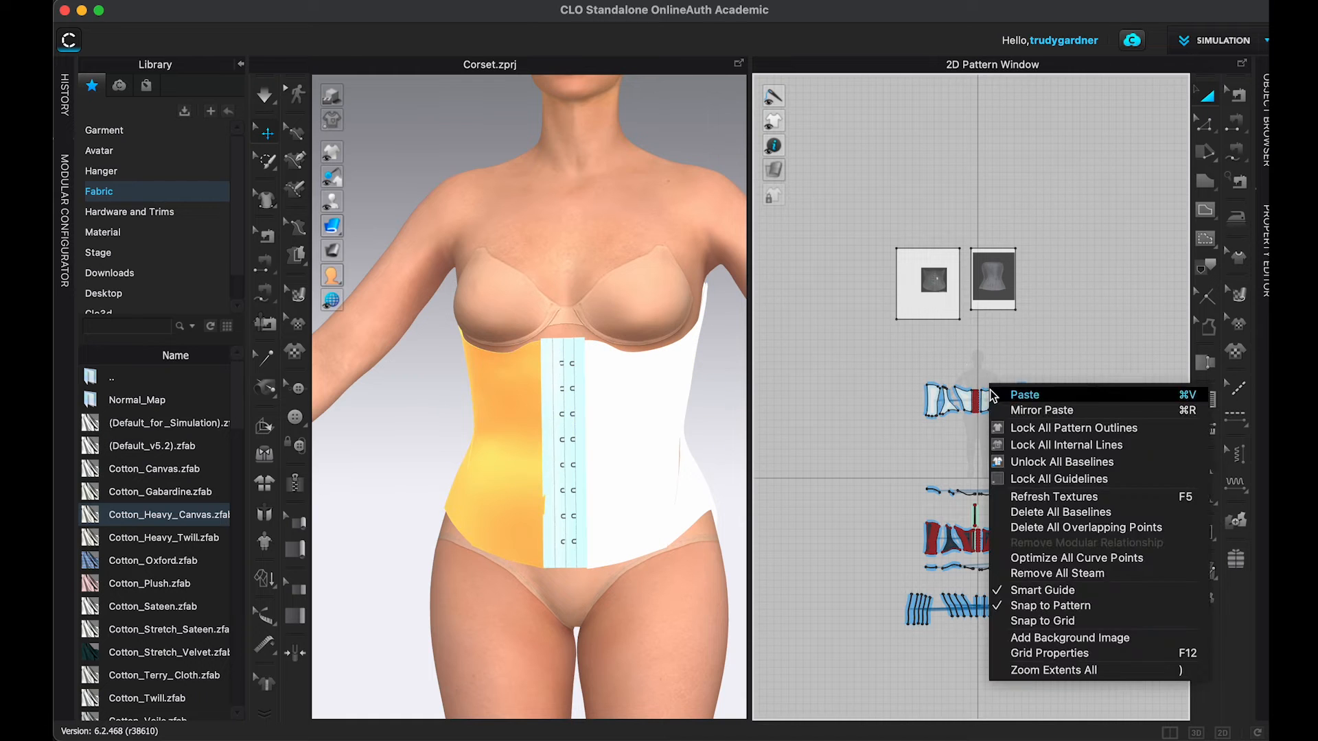
pyautogui.click(989, 369)
pyautogui.moveTo(984, 367); pyautogui.dragTo(983, 364)
pyautogui.rightClick(988, 396)
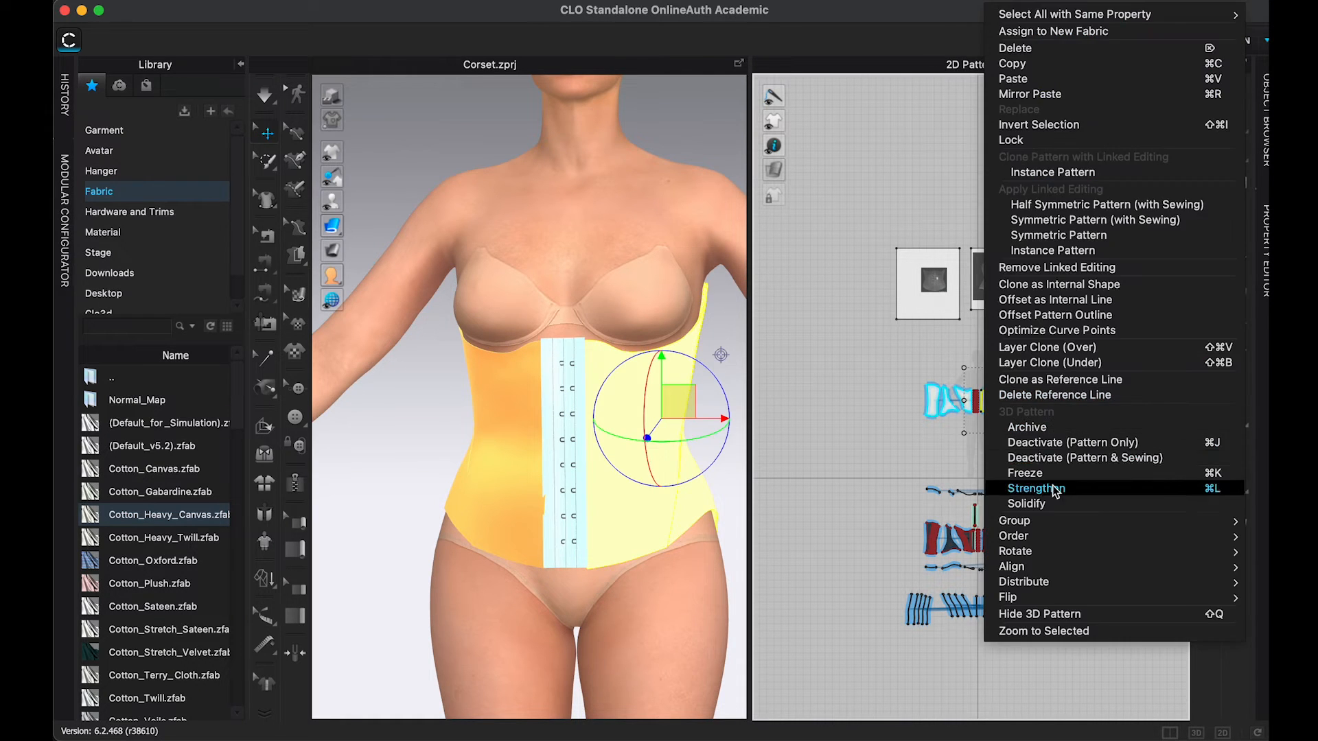
pyautogui.click(1014, 485)
# Step: Simulate the strengthened corset so it drapes on the avatar
pyautogui.click(418, 400)
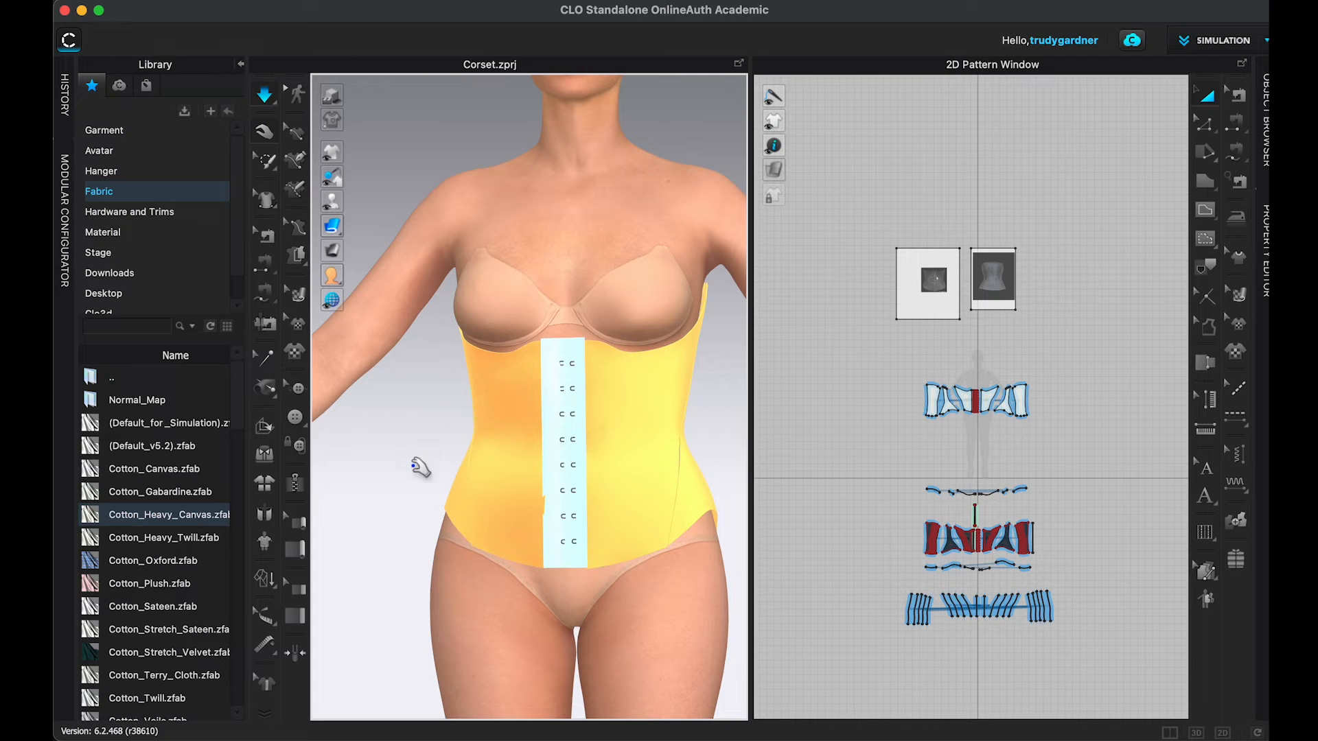
pyautogui.moveTo(430, 450); pyautogui.dragTo(588, 441, button='right')
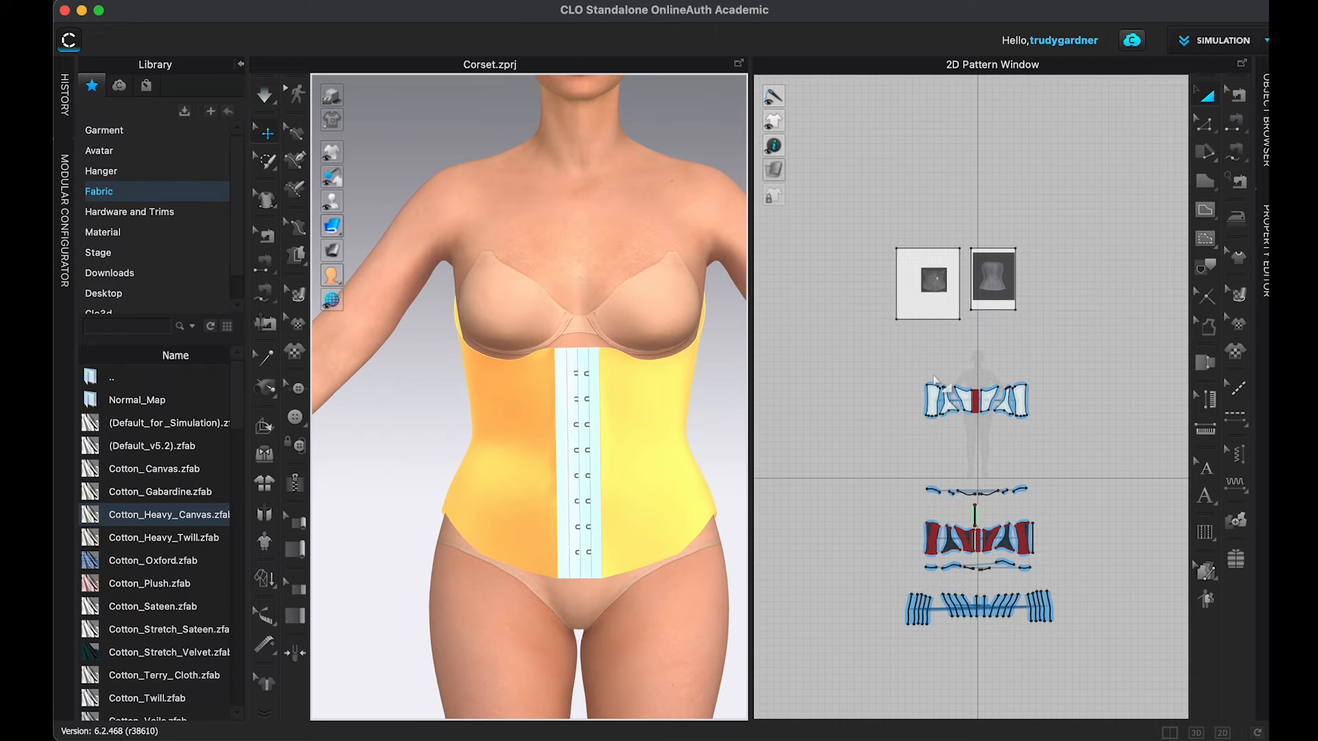
# Step: Offset the front panel's centre edge as 2 internal lines spaced 0.500 in apart, with Extend enabled
pyautogui.scroll(10, 936, 381)
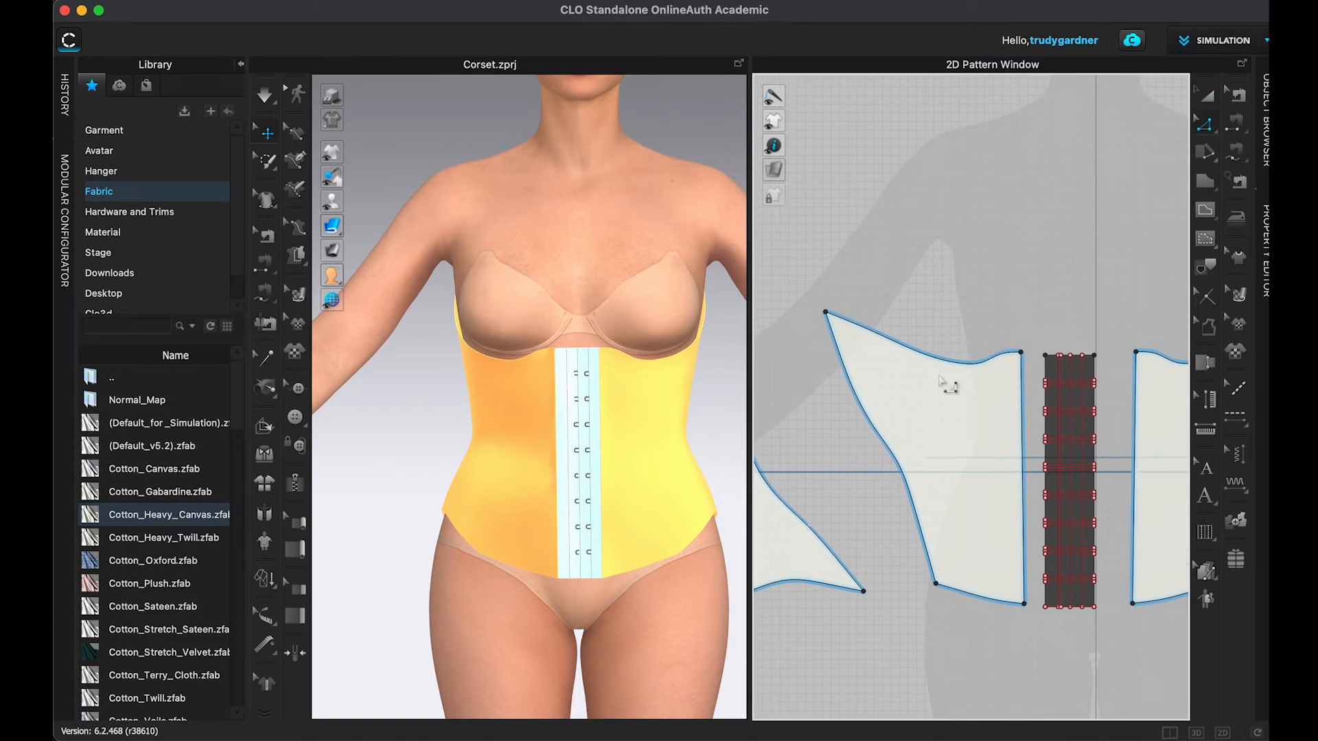
pyautogui.rightClick(1021, 407)
pyautogui.click(1057, 532)
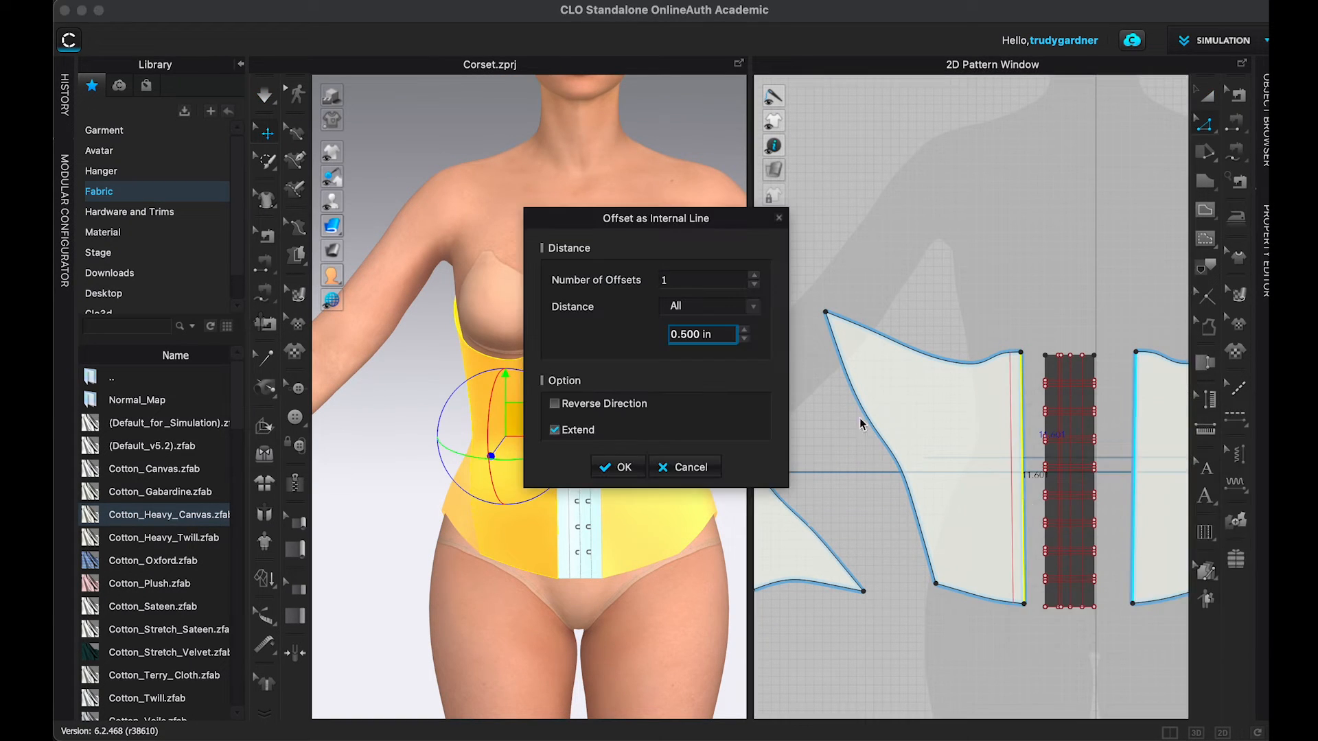
pyautogui.doubleClick(674, 281)
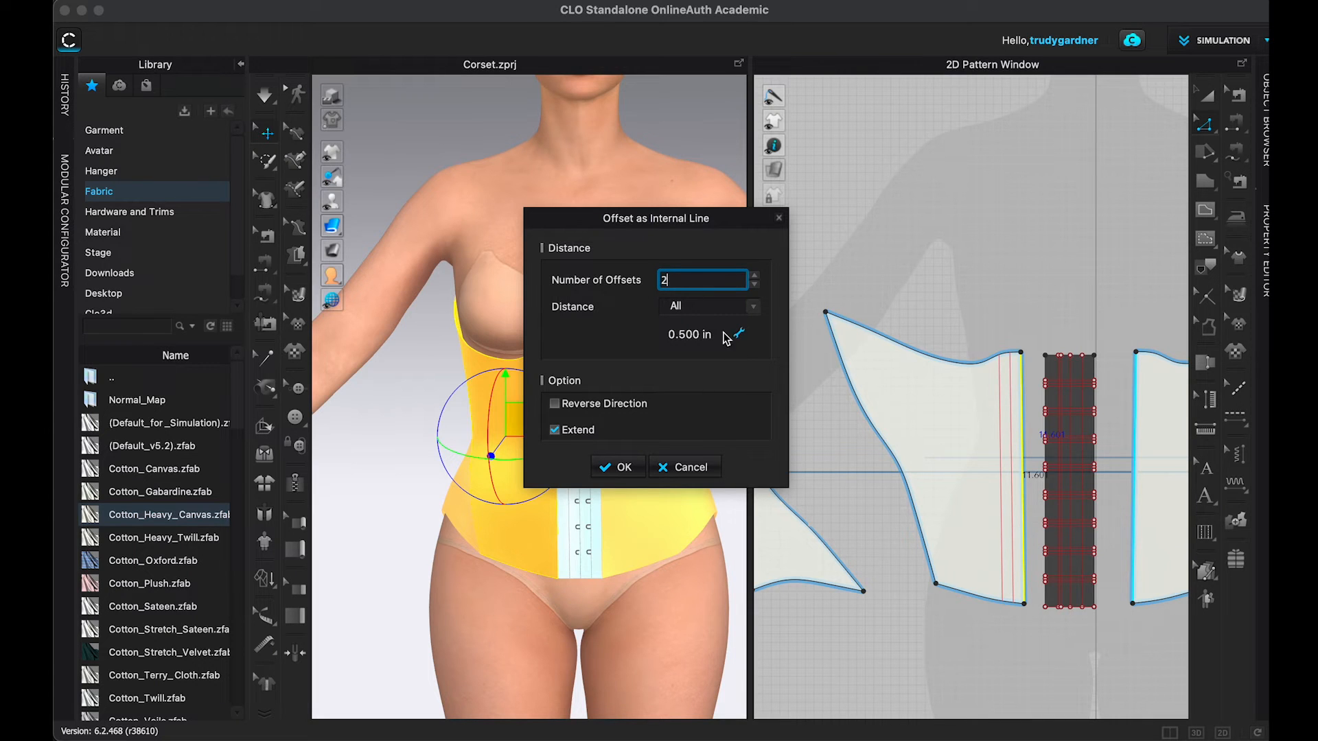
pyautogui.click(700, 338)
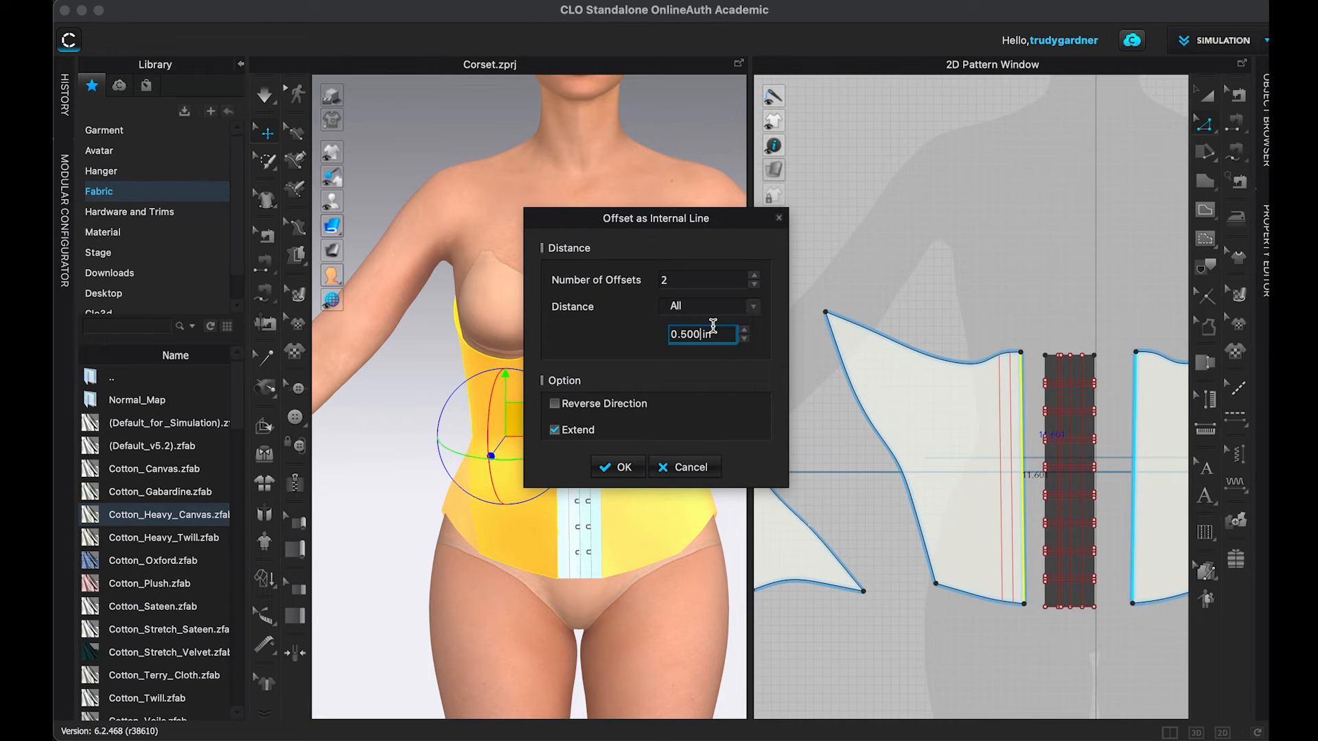
pyautogui.click(621, 468)
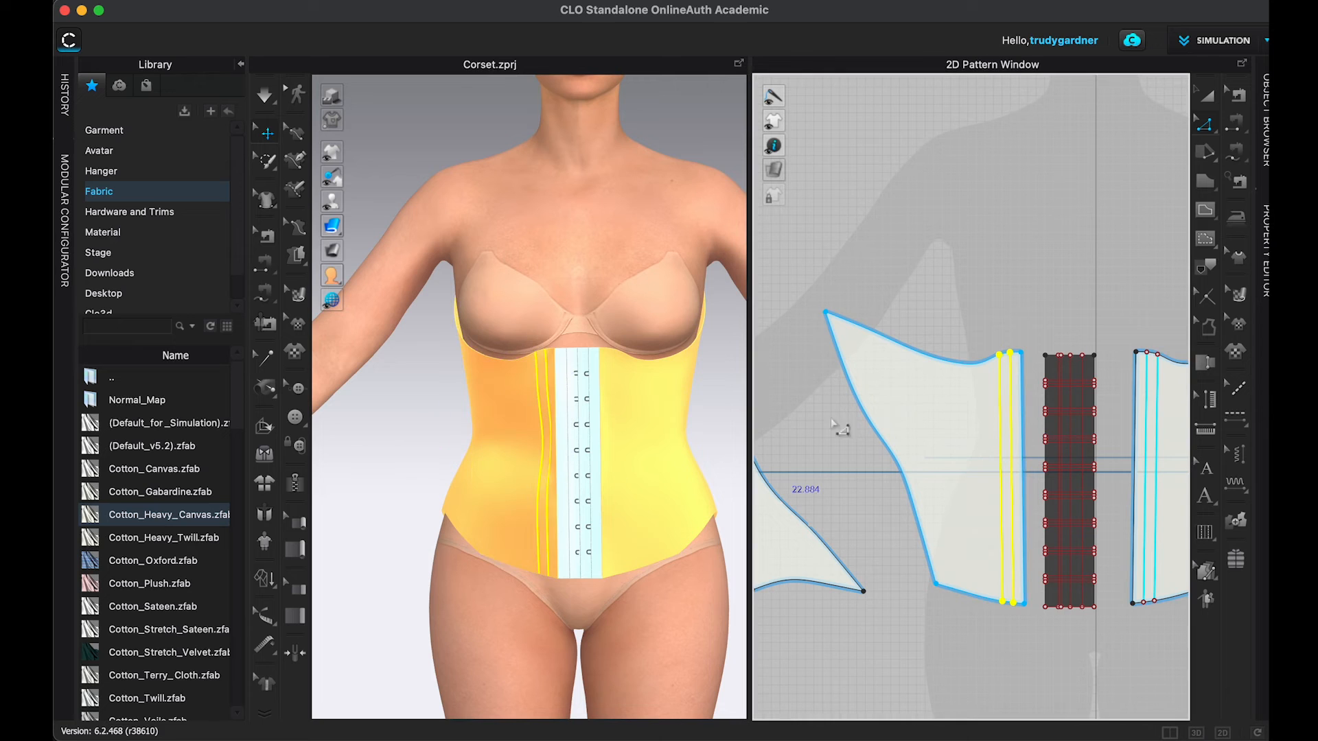
# Step: Trace the narrow strip between the front panel's two internal lines as a separate boning pattern and place it above the corset
pyautogui.click(1208, 266)
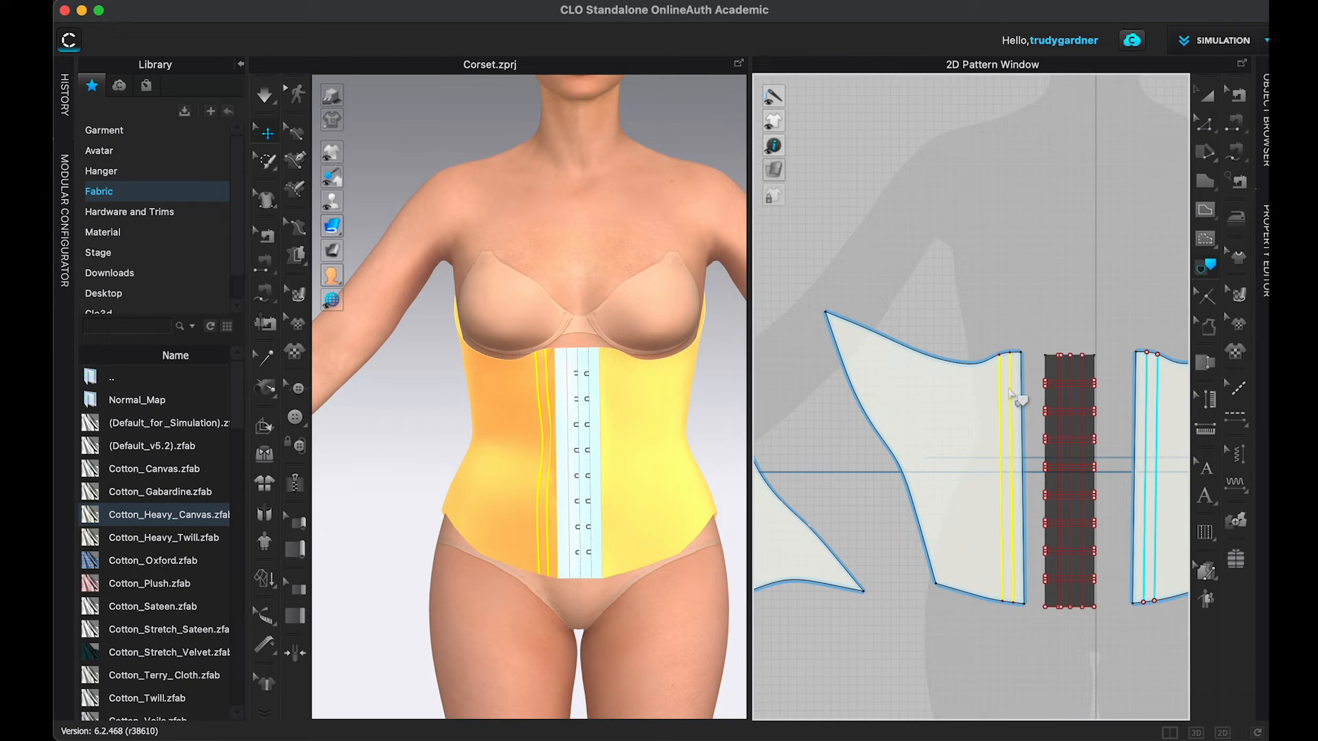
pyautogui.scroll(5, 1009, 393)
pyautogui.keyDown('shift'); pyautogui.click(1003, 308); pyautogui.keyUp('shift')
pyautogui.scroll(-6, 995, 439)
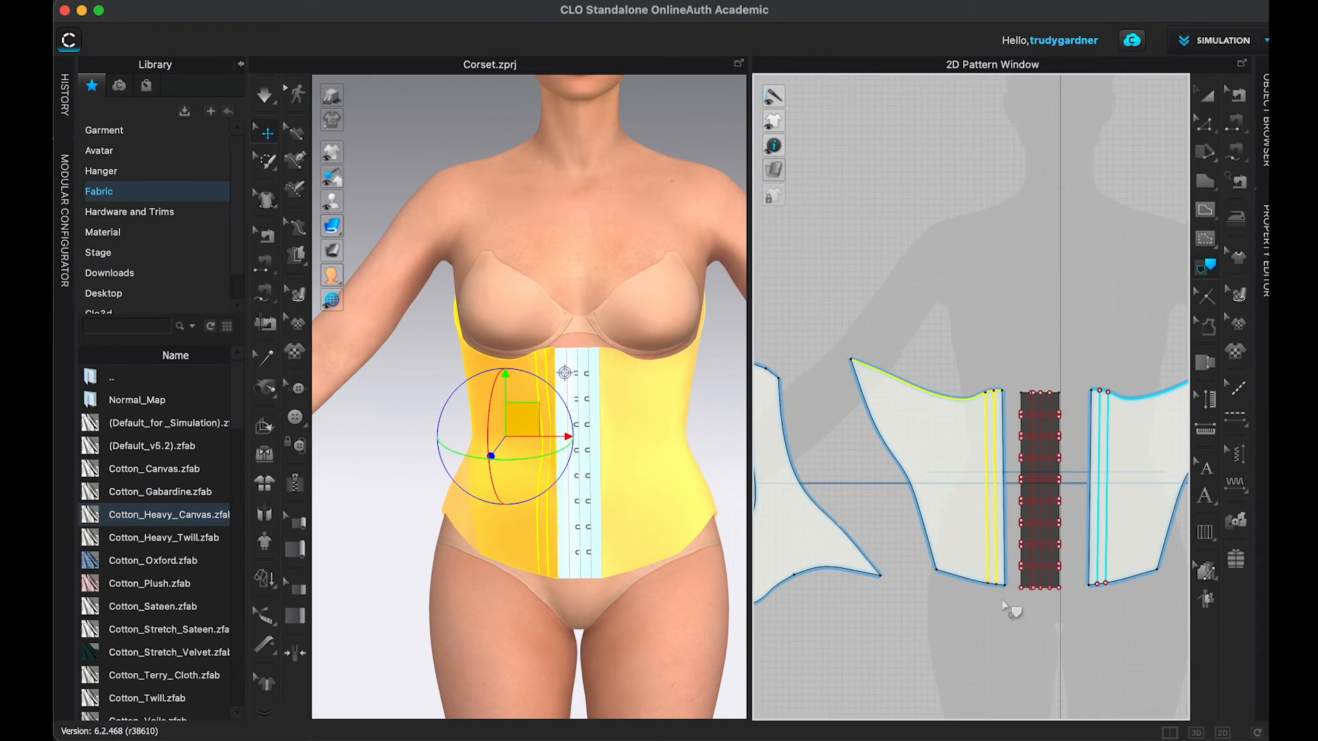
pyautogui.scroll(5, 994, 586)
pyautogui.keyDown('shift'); pyautogui.click(985, 584); pyautogui.keyUp('shift')
pyautogui.rightClick(993, 586)
pyautogui.click(1019, 594)
pyautogui.scroll(-7, 995, 565)
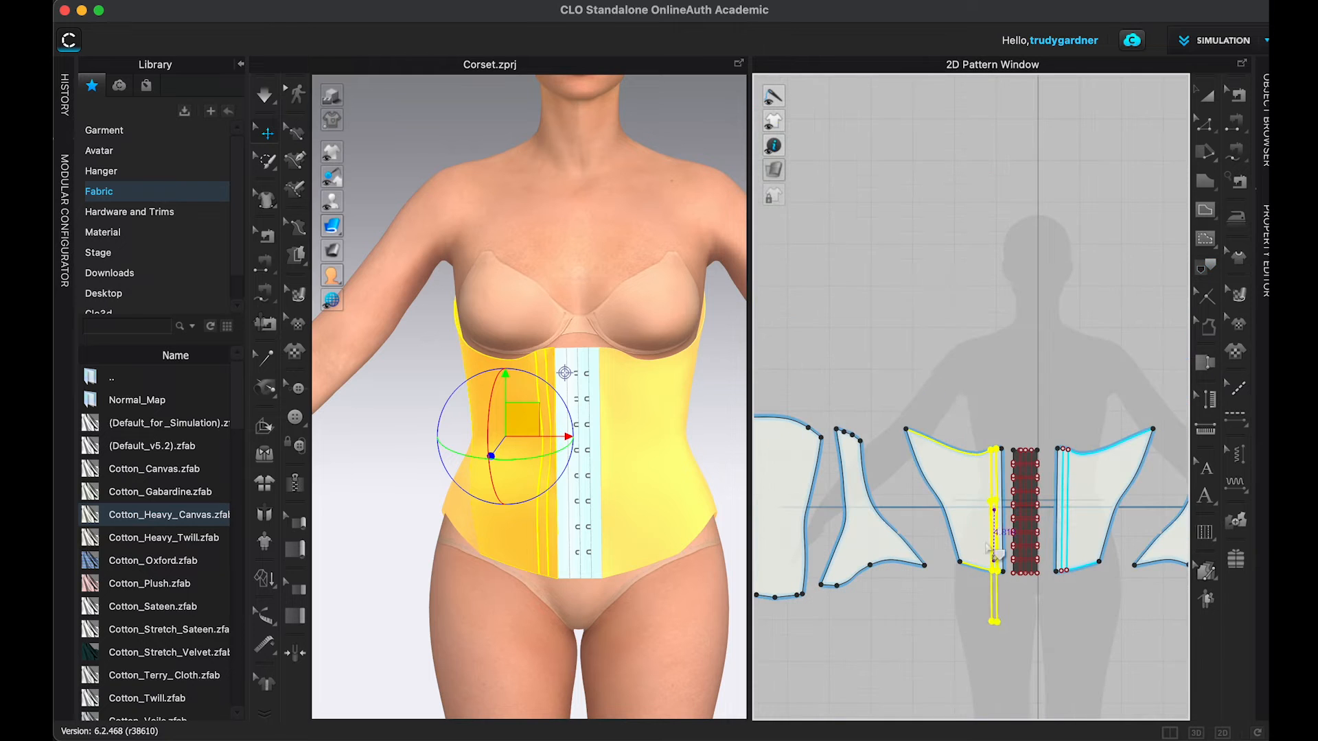
pyautogui.moveTo(993, 549); pyautogui.dragTo(994, 341)
# Step: Sew both long edges of the traced strip to the front panel's two internal lines with Segment Sewing
pyautogui.scroll(-6, 1012, 382)
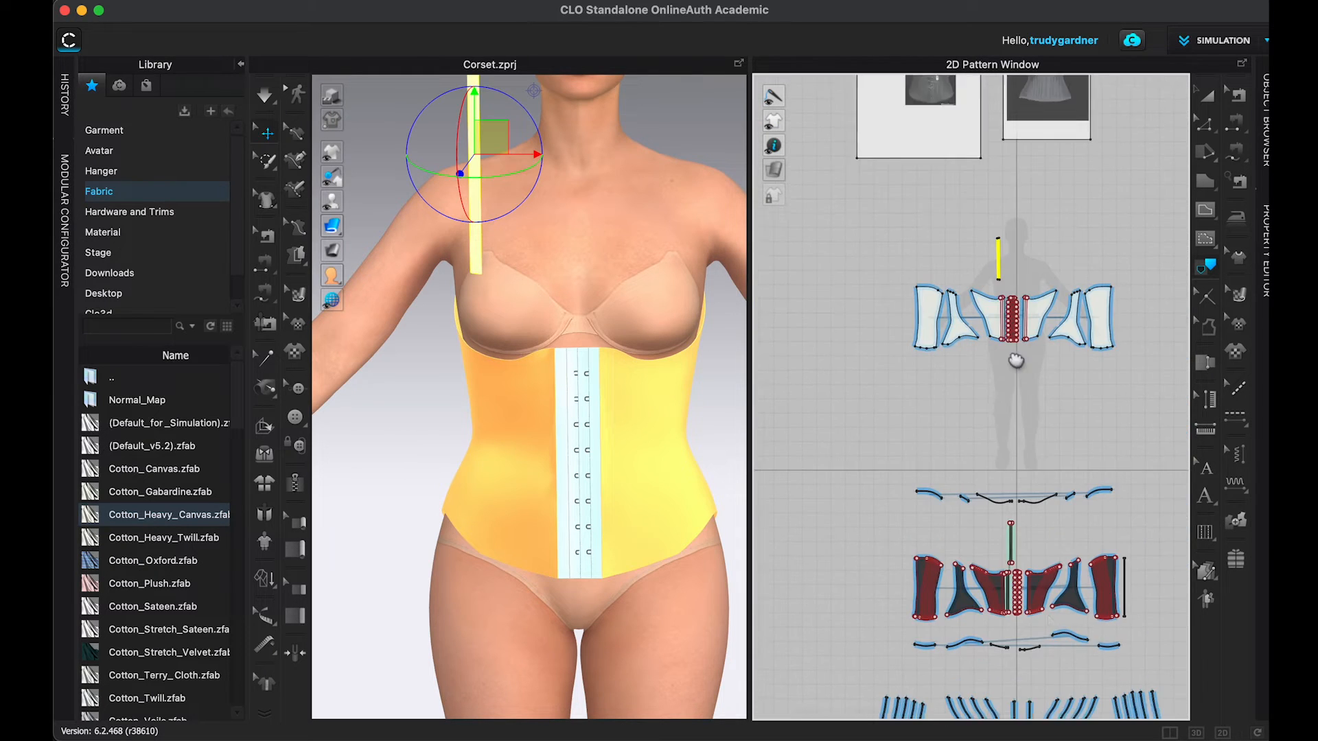
pyautogui.moveTo(1016, 361); pyautogui.dragTo(1014, 330, button='middle')
pyautogui.moveTo(1052, 586); pyautogui.dragTo(1047, 451, button='middle')
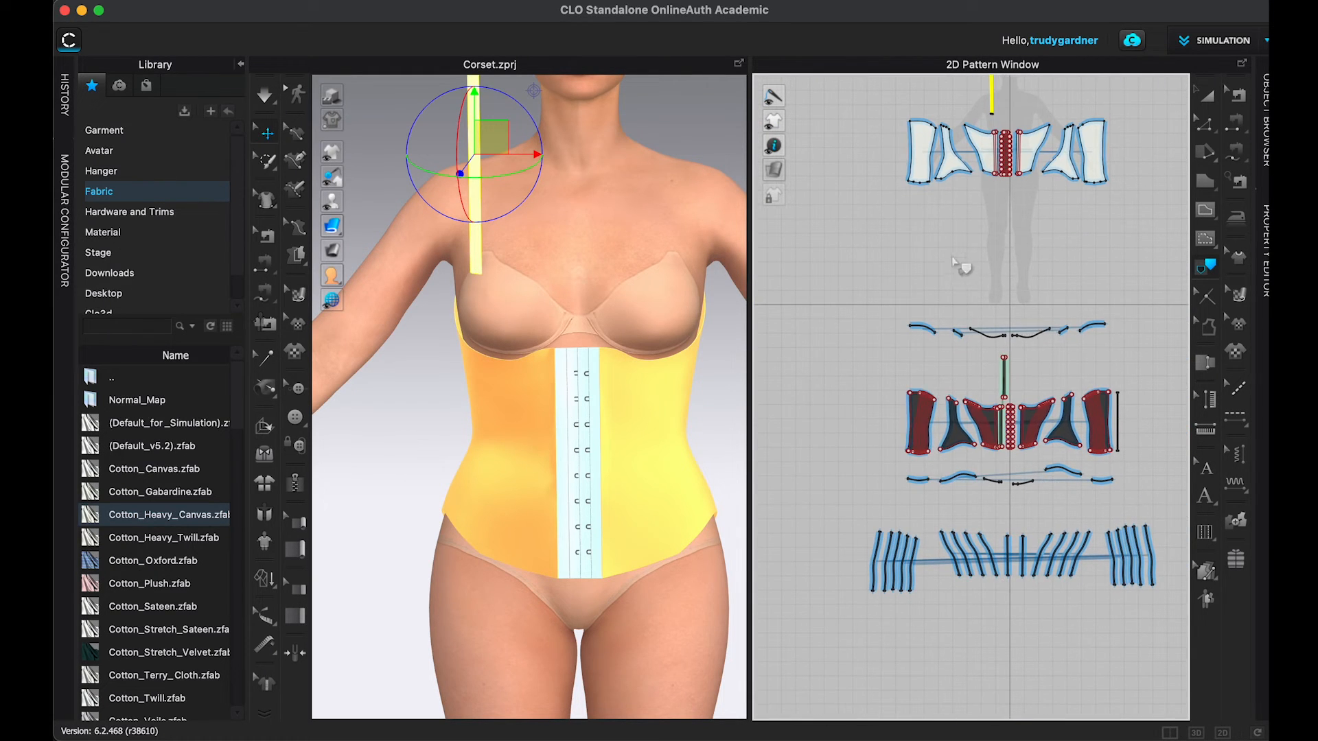
pyautogui.moveTo(948, 88); pyautogui.dragTo(906, 305, button='middle')
pyautogui.scroll(5, 906, 306)
pyautogui.scroll(3, 568, 258)
pyautogui.moveTo(564, 259); pyautogui.dragTo(573, 467, button='middle')
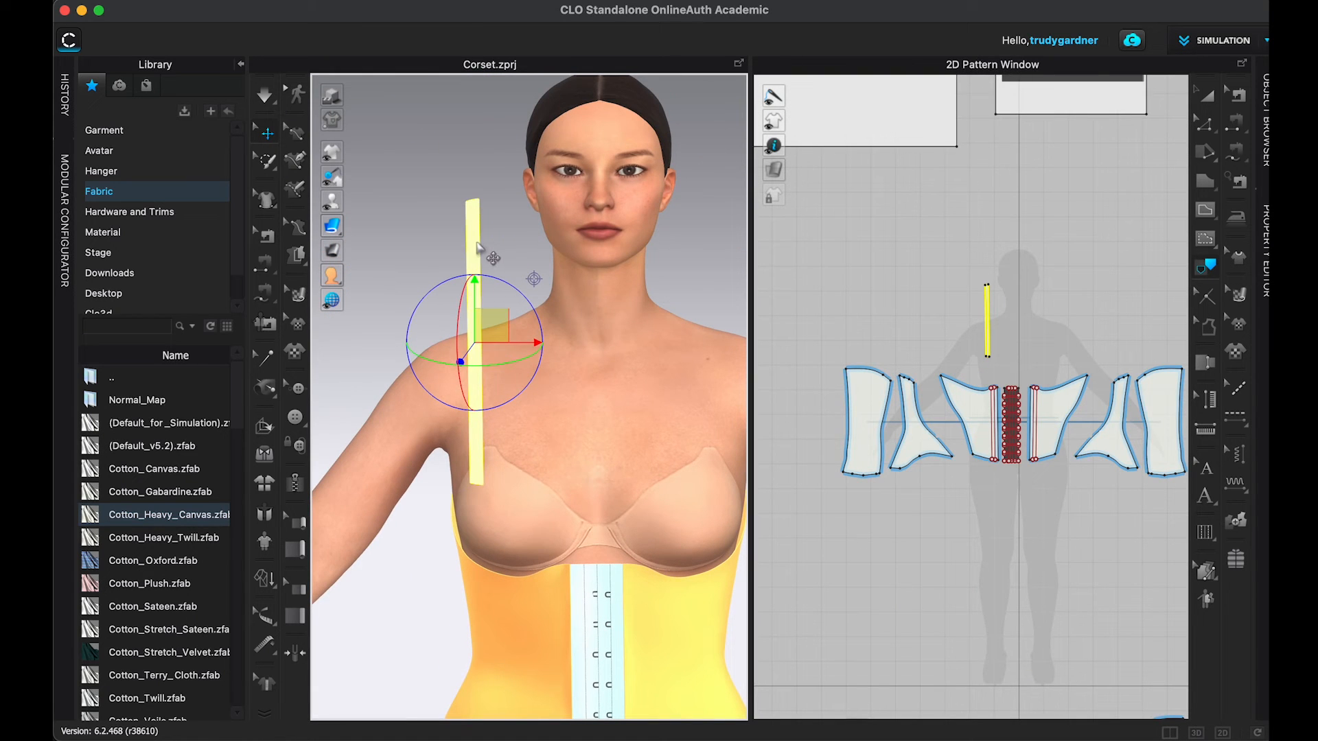
pyautogui.click(1235, 124)
pyautogui.click(986, 316)
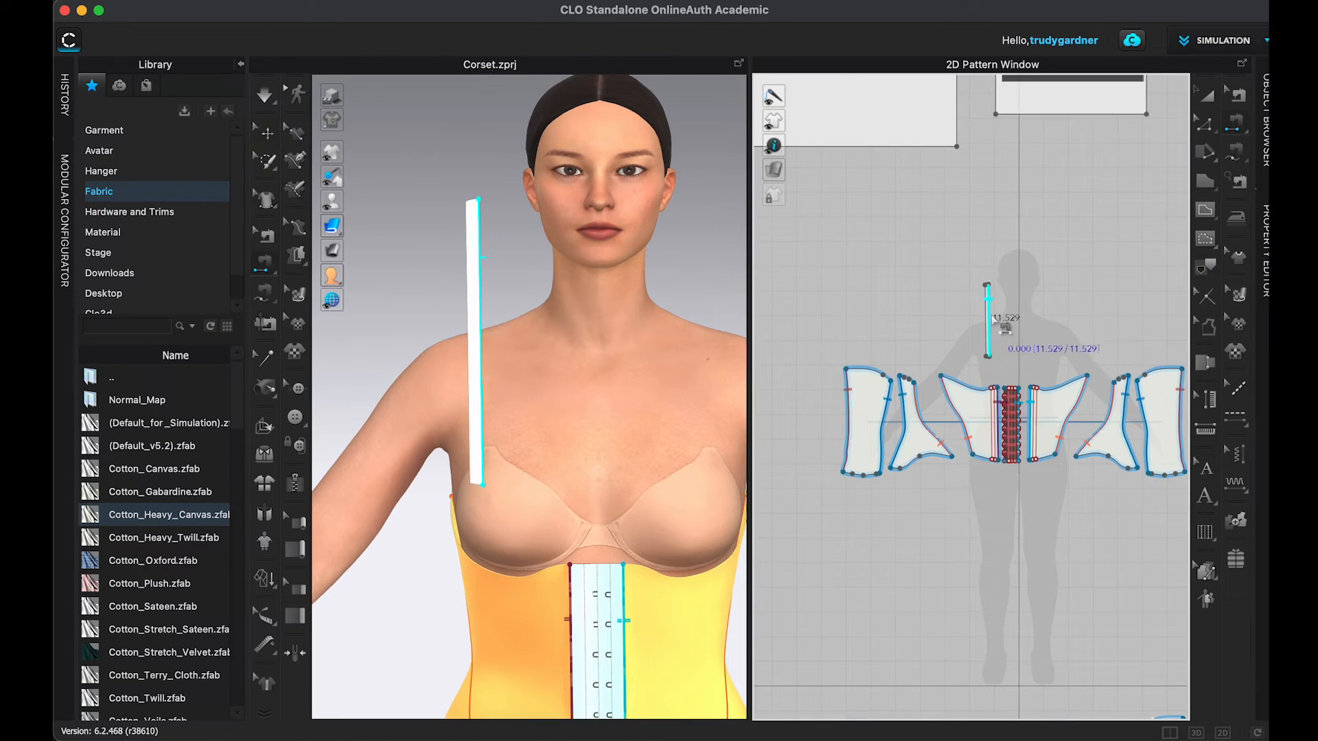
pyautogui.scroll(4, 990, 316)
pyautogui.click(989, 342)
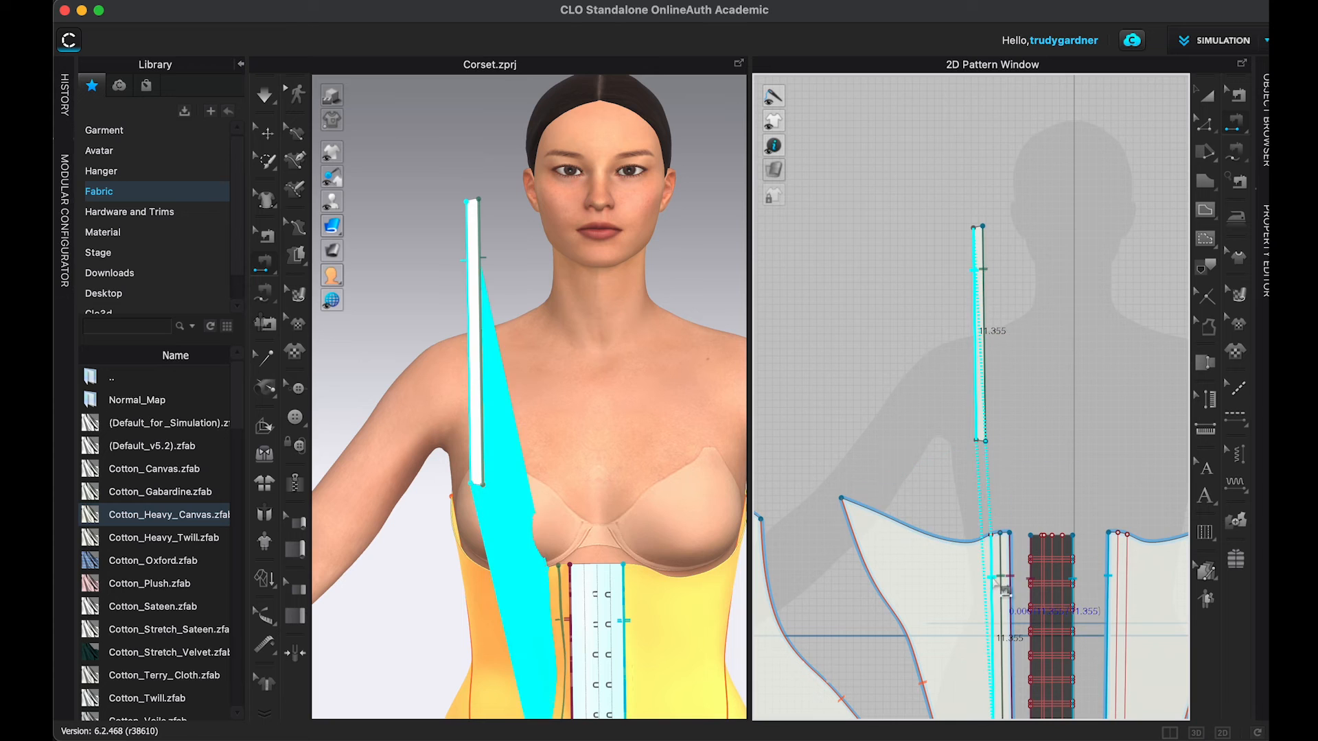
# Step: Superimpose the traced boning strip over the front panel so it lies on the outside of the corset
pyautogui.press('q')
pyautogui.rightClick(475, 342)
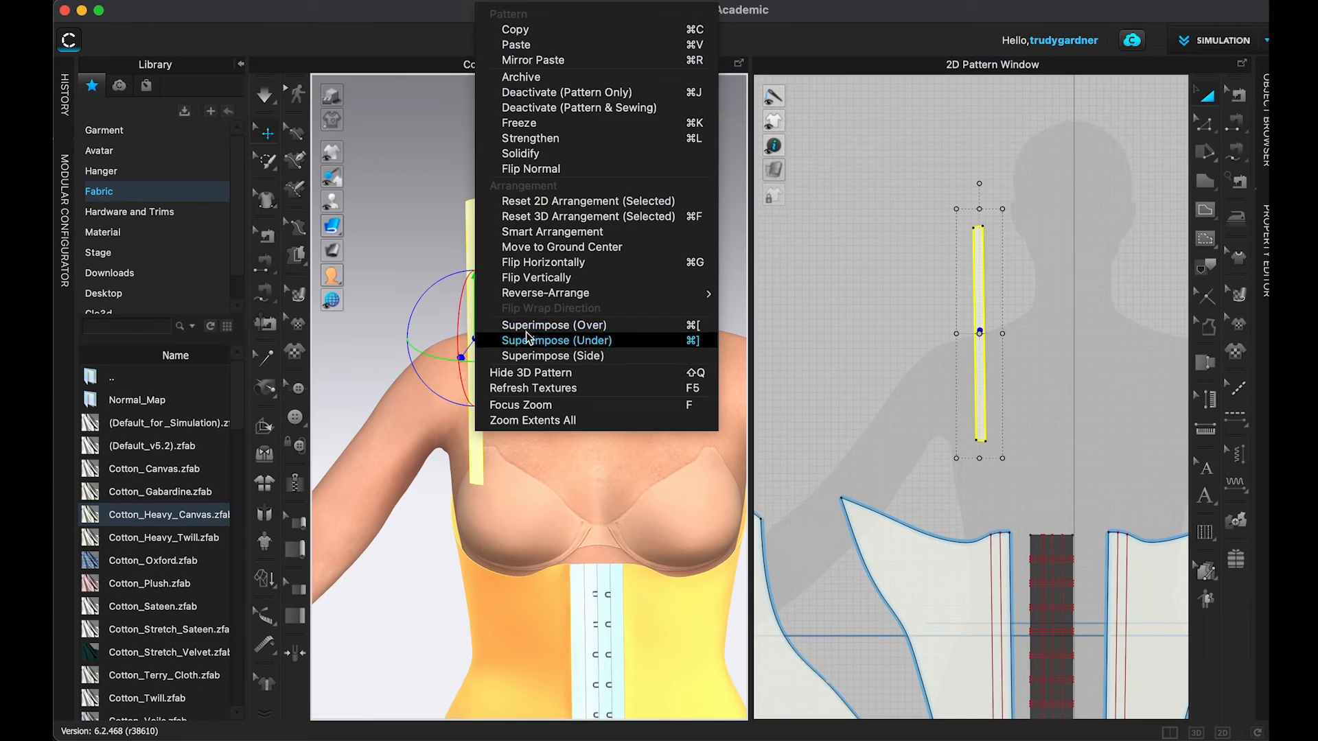
pyautogui.click(530, 326)
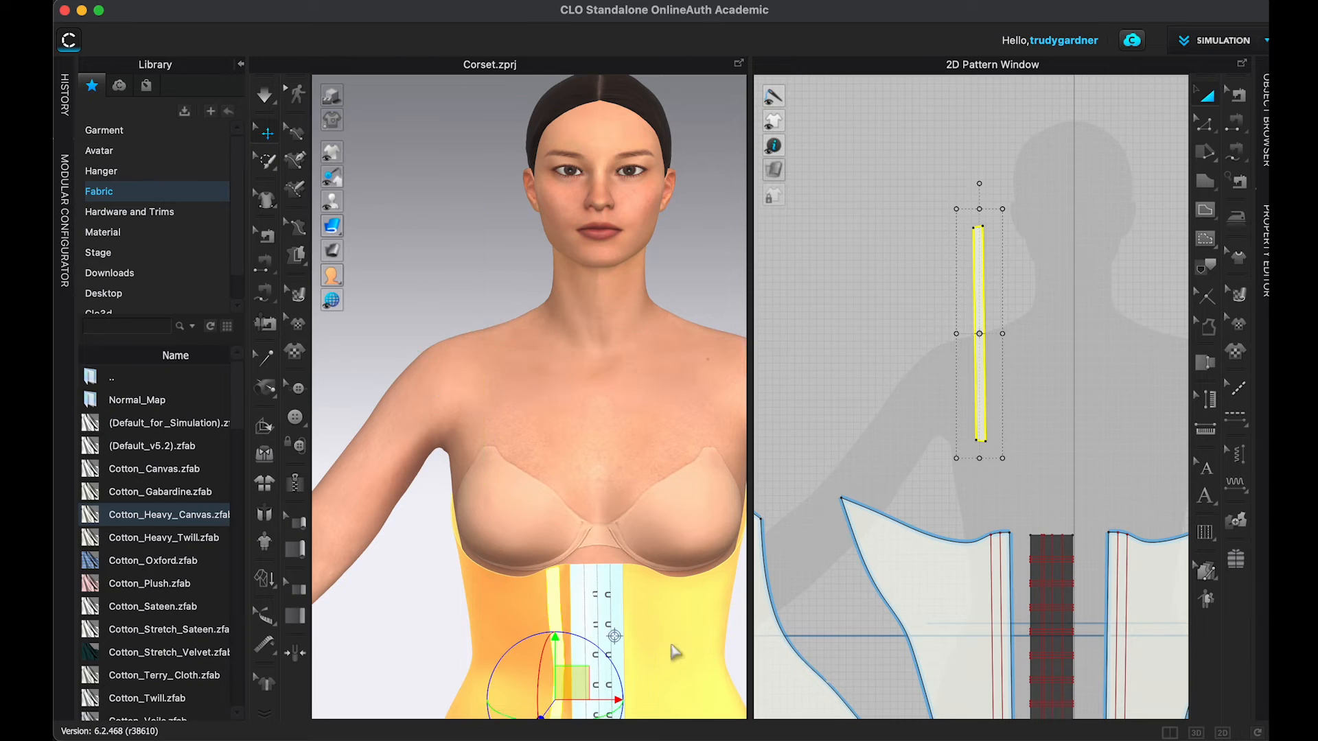
pyautogui.moveTo(685, 650); pyautogui.dragTo(707, 463, button='middle')
# Step: Assign a new fabric, FABRIC 1, to the boning strip and set its physical property preset to Trim_Hardware
pyautogui.click(1266, 248)
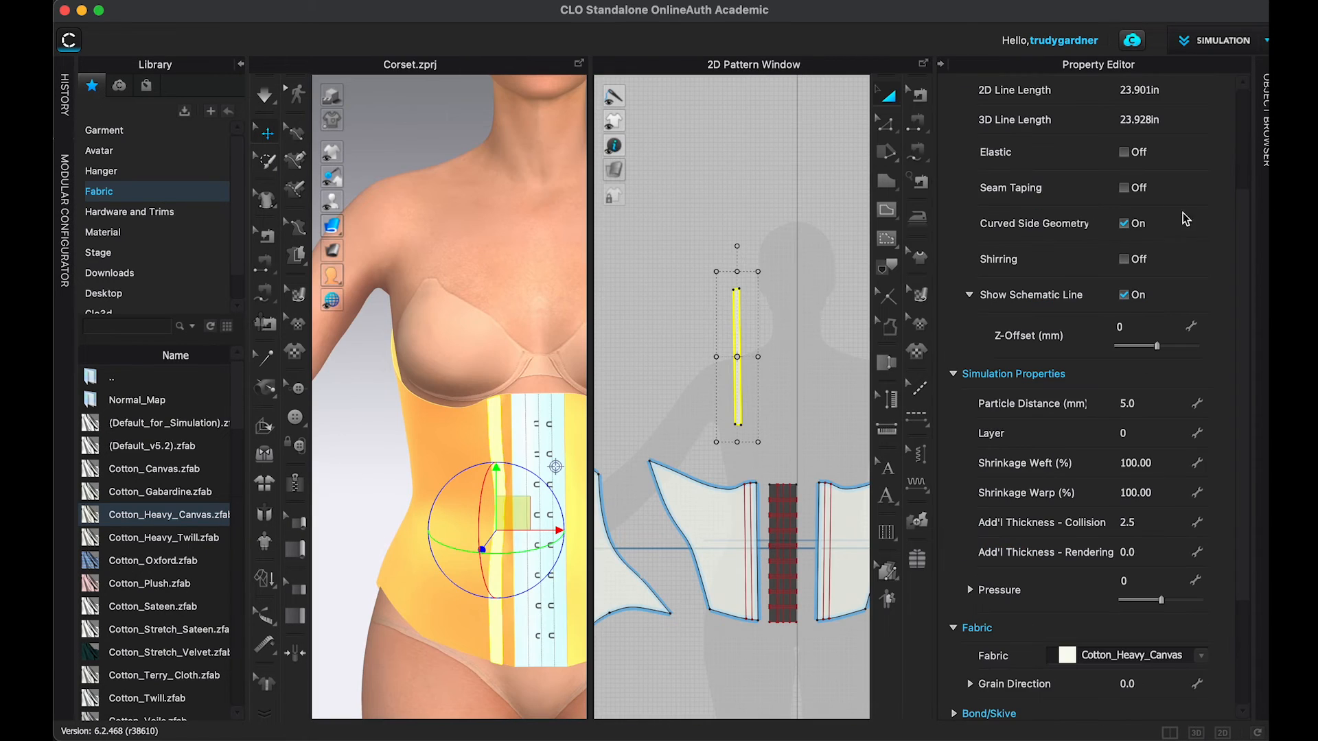
pyautogui.click(1265, 111)
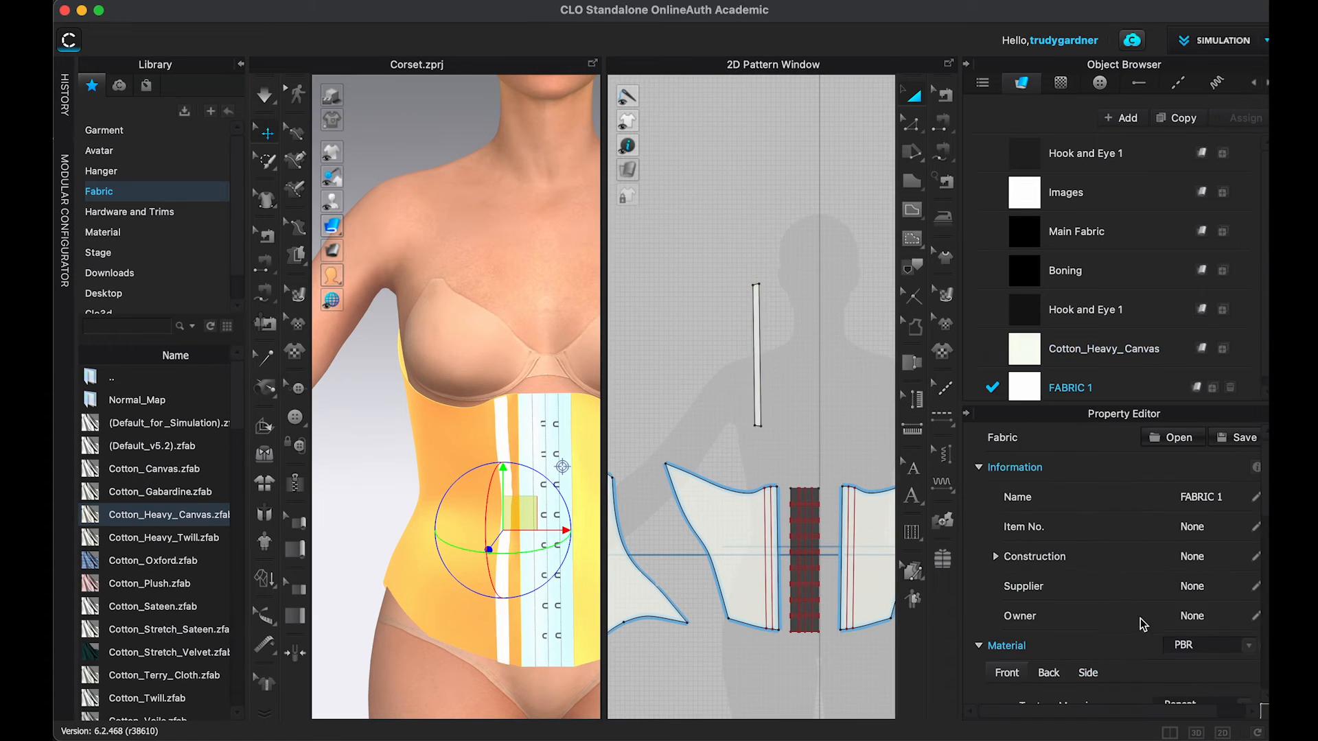
pyautogui.scroll(-5, 1188, 630)
pyautogui.click(1103, 389)
pyautogui.scroll(-10, 1193, 608)
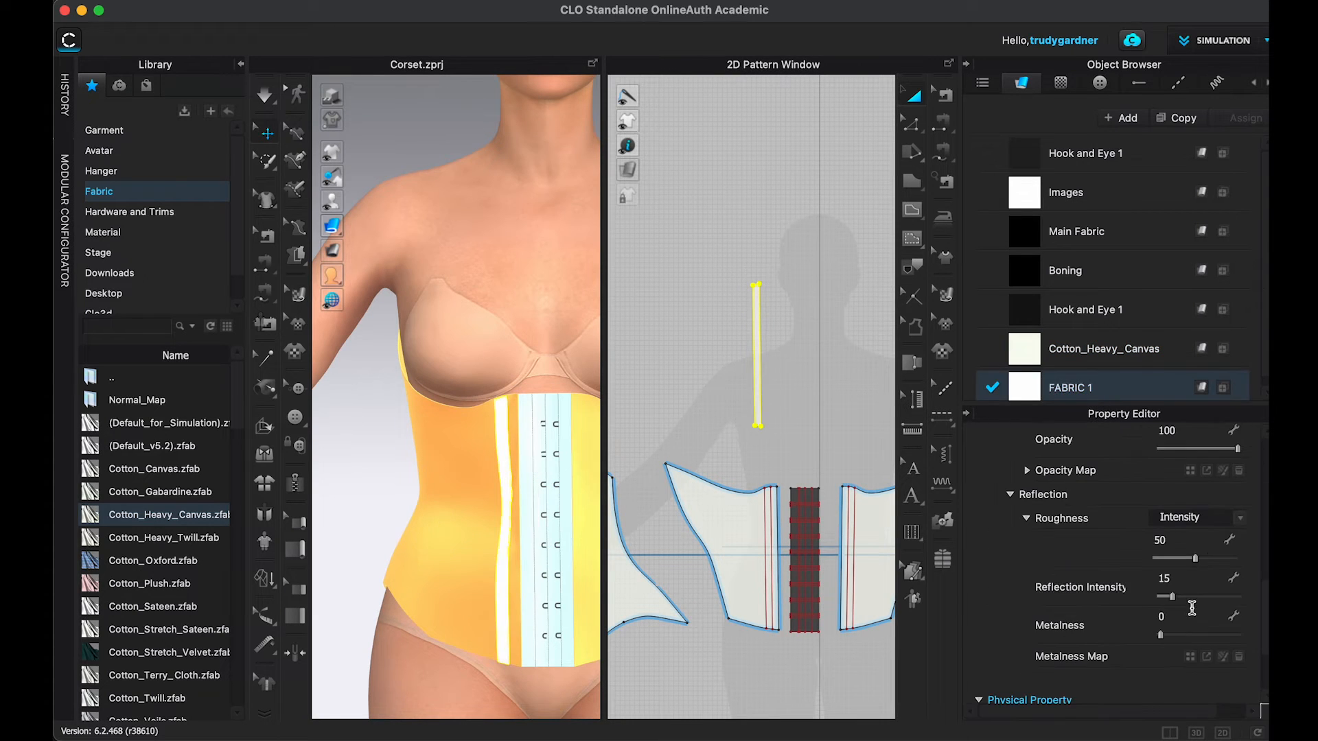
pyautogui.click(1226, 613)
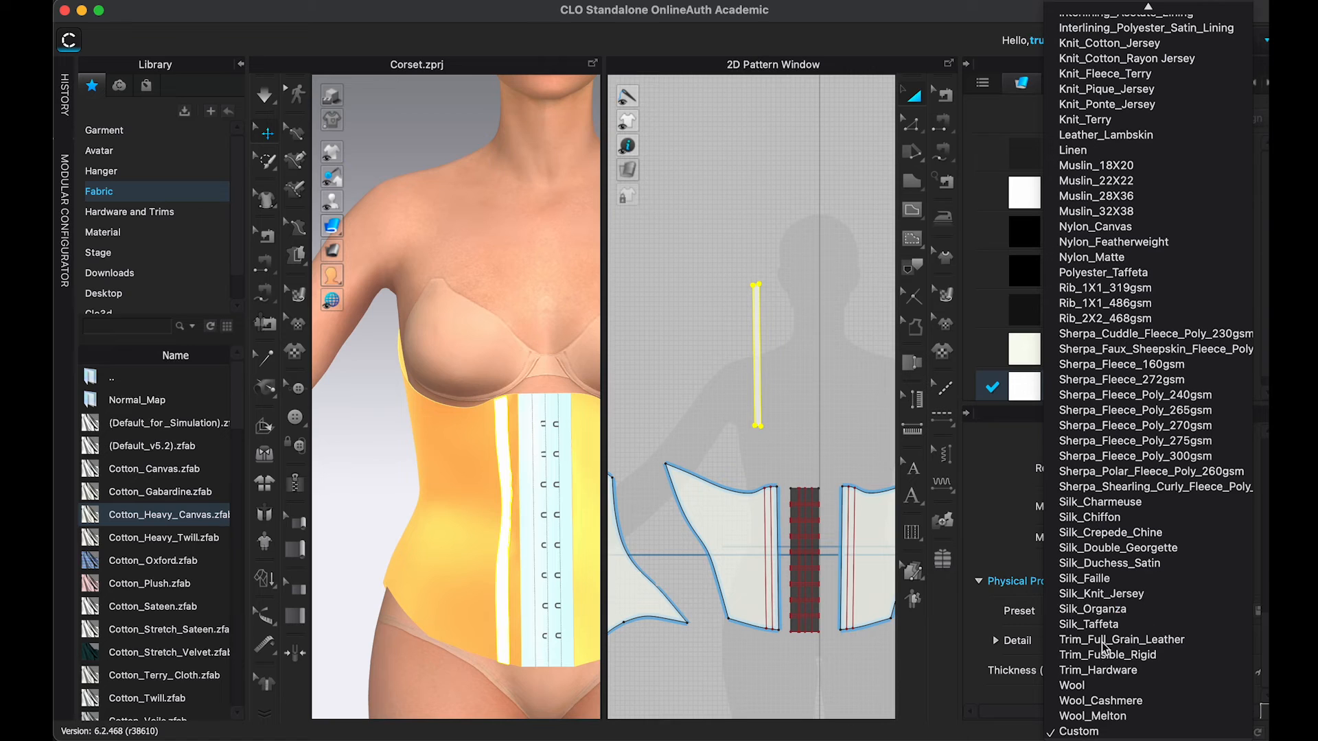
pyautogui.click(1103, 675)
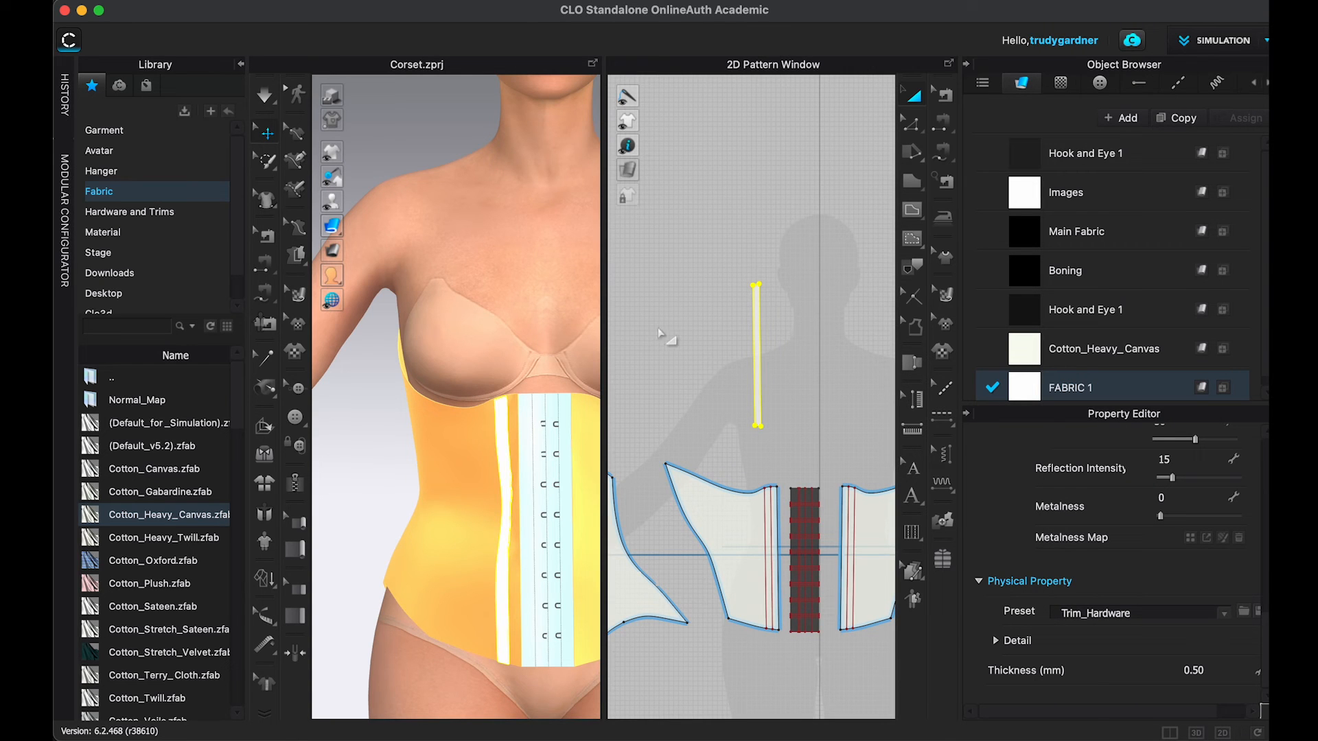
pyautogui.click(966, 64)
pyautogui.click(962, 66)
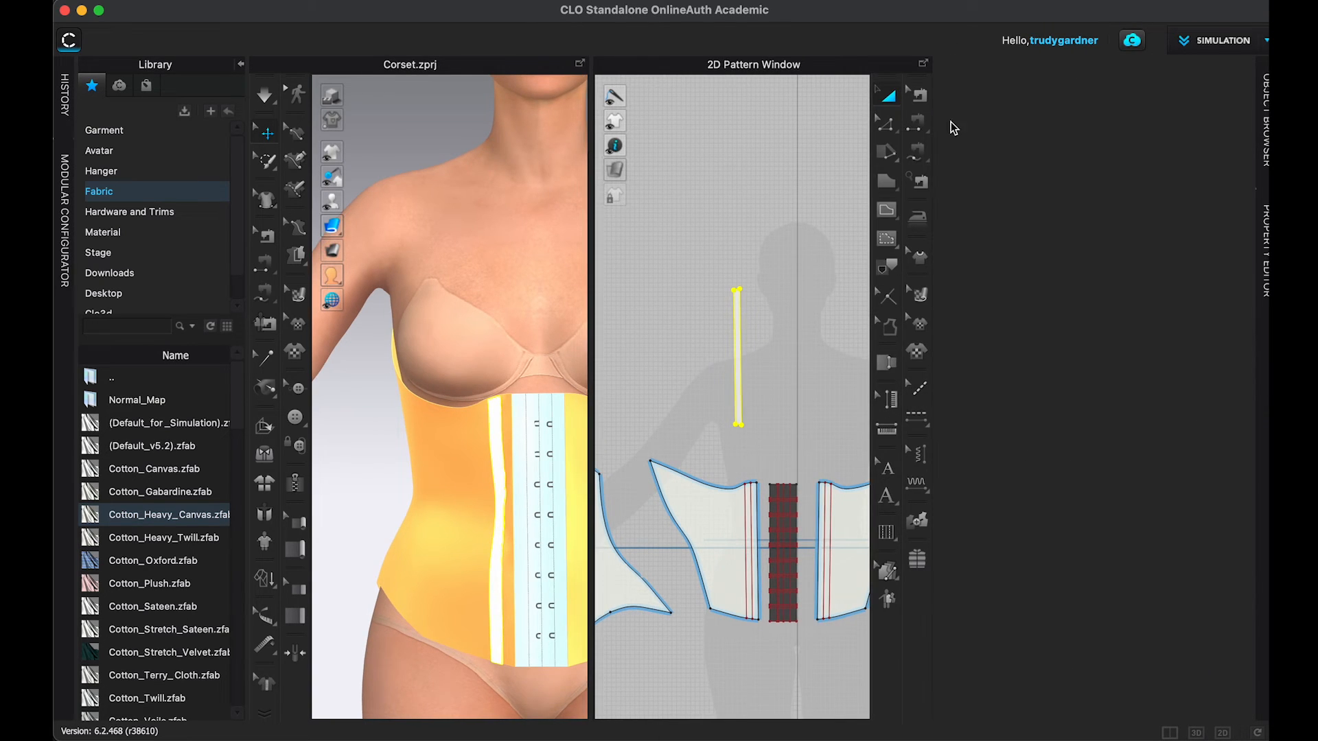
# Step: Remove the practice corset patterns and bring the finished corset patterns back onto the avatar in 3D
pyautogui.scroll(-2, 990, 407)
pyautogui.moveTo(838, 289); pyautogui.dragTo(1132, 473)
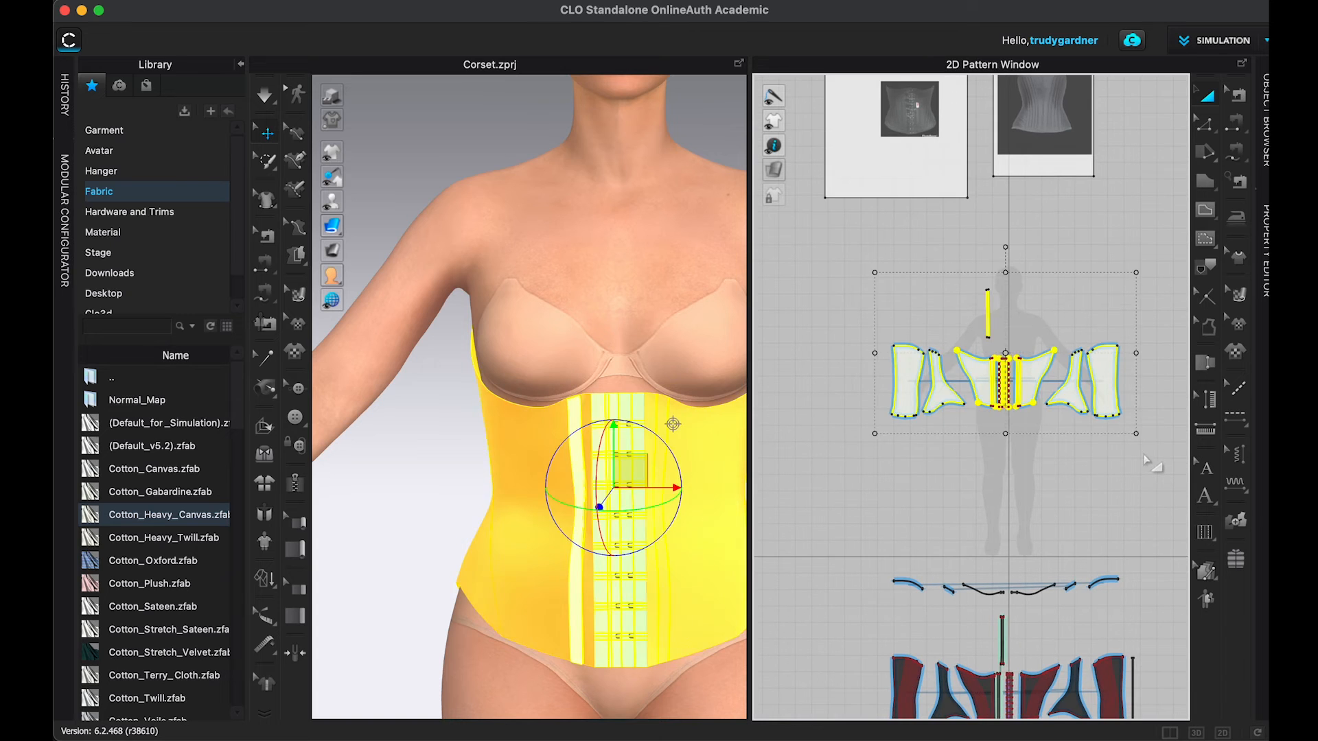
pyautogui.rightClick(995, 535)
pyautogui.click(1098, 434)
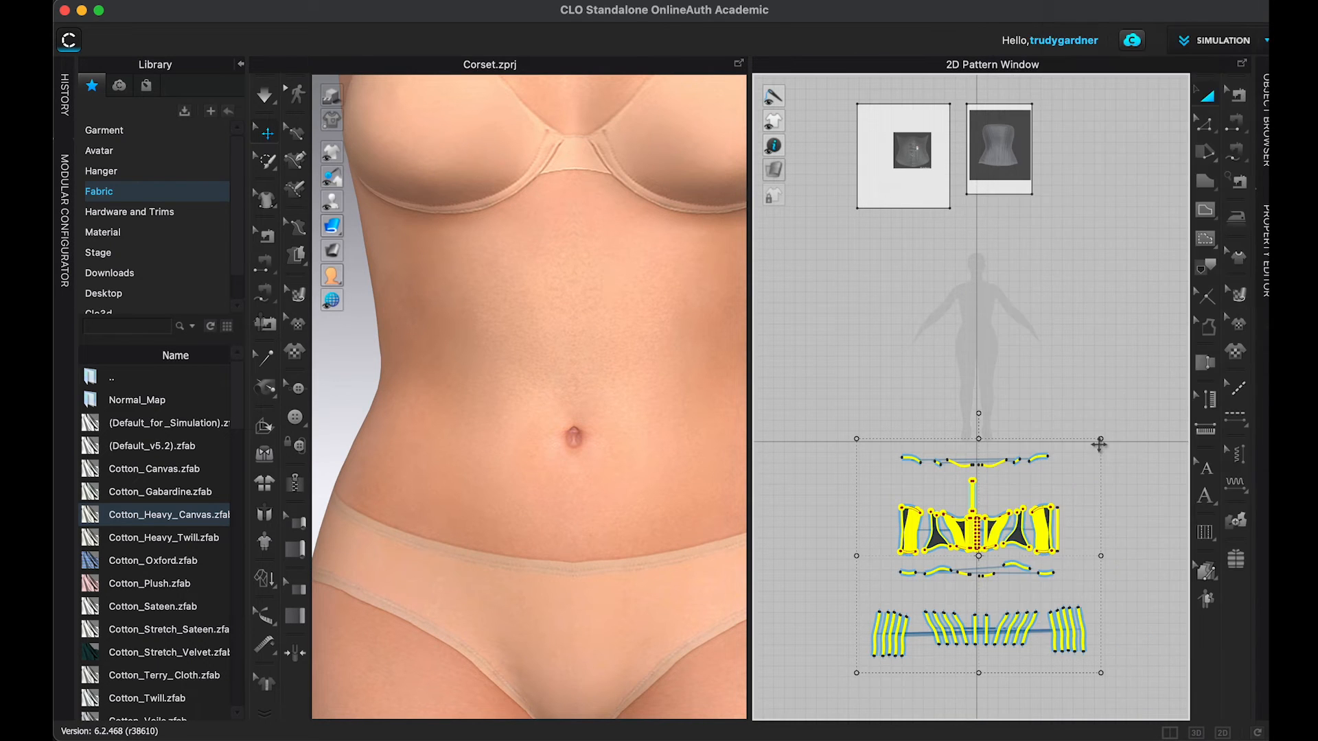
pyautogui.rightClick(995, 535)
pyautogui.click(1053, 614)
pyautogui.scroll(-3, 613, 382)
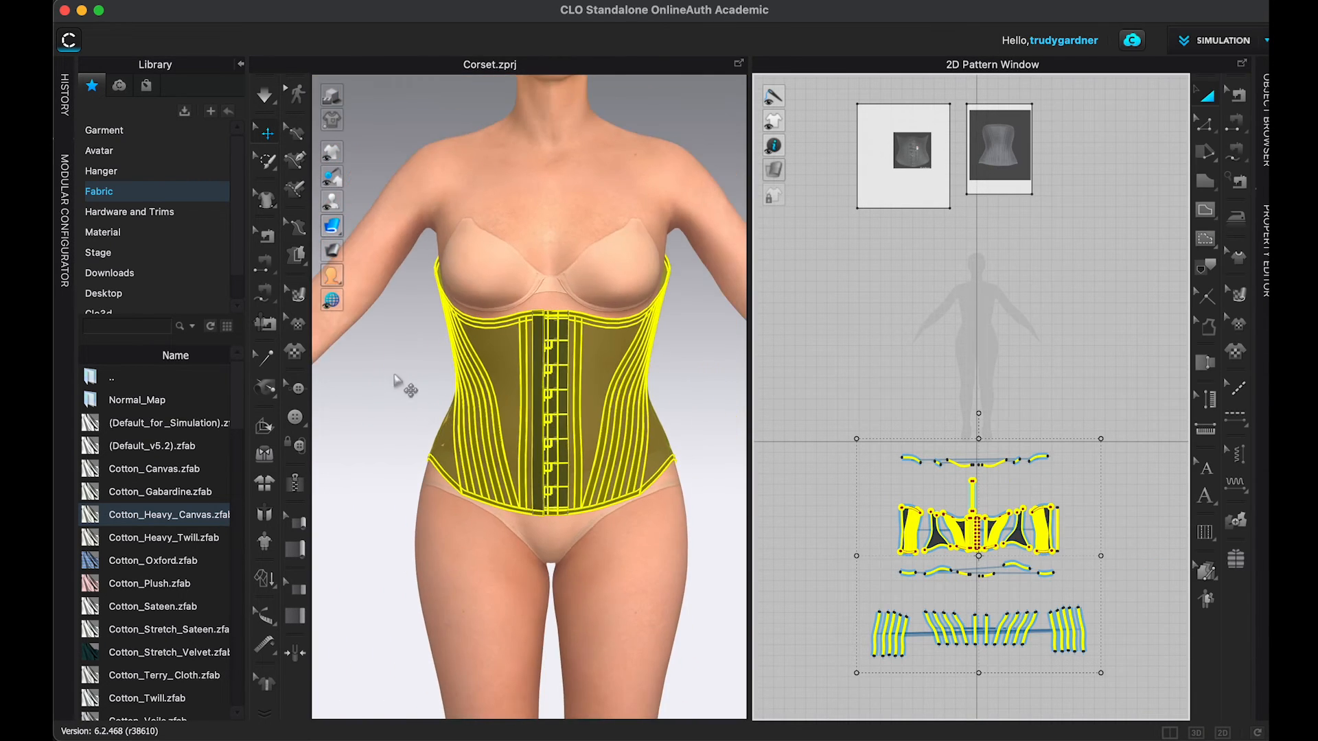
pyautogui.click(374, 378)
pyautogui.moveTo(374, 378); pyautogui.dragTo(484, 357, button='right')
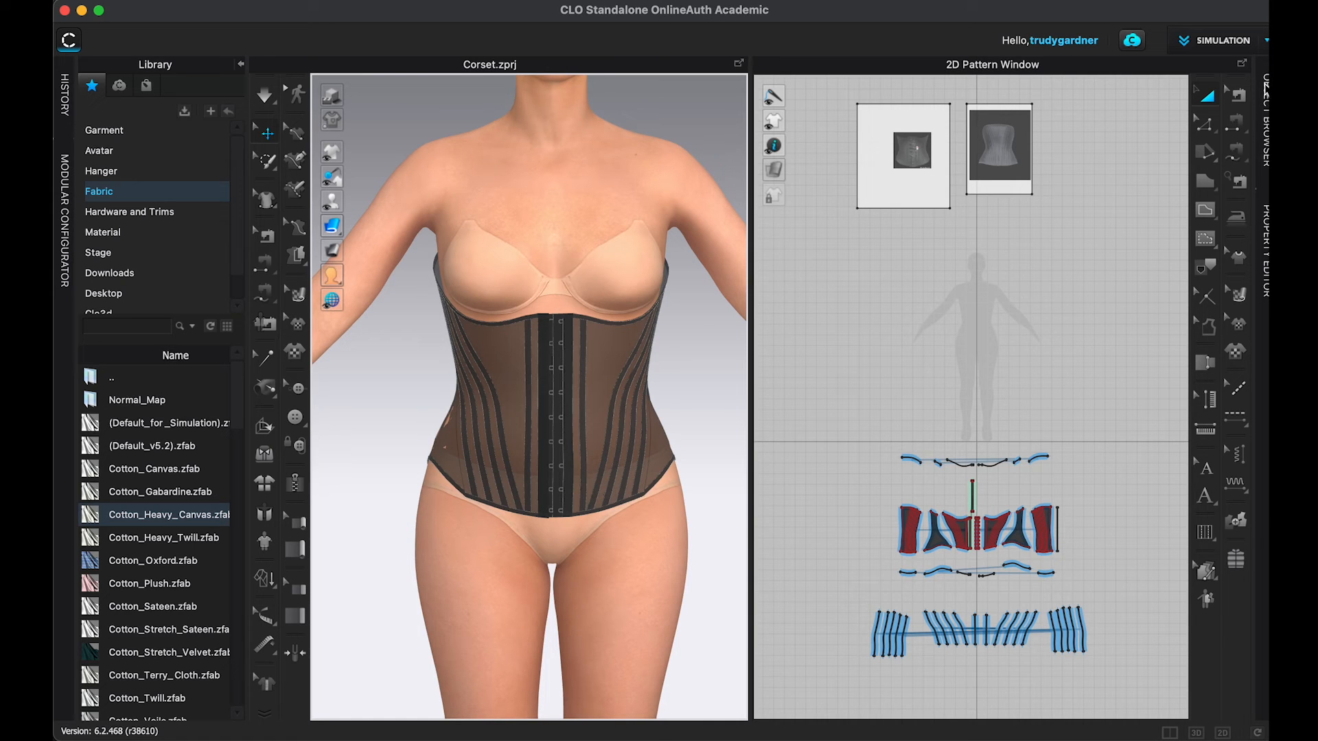
# Step: Switch to the Colorway workspace and bring the Black Solid colorway's fabric colors into view
pyautogui.click(1265, 93)
pyautogui.click(1265, 39)
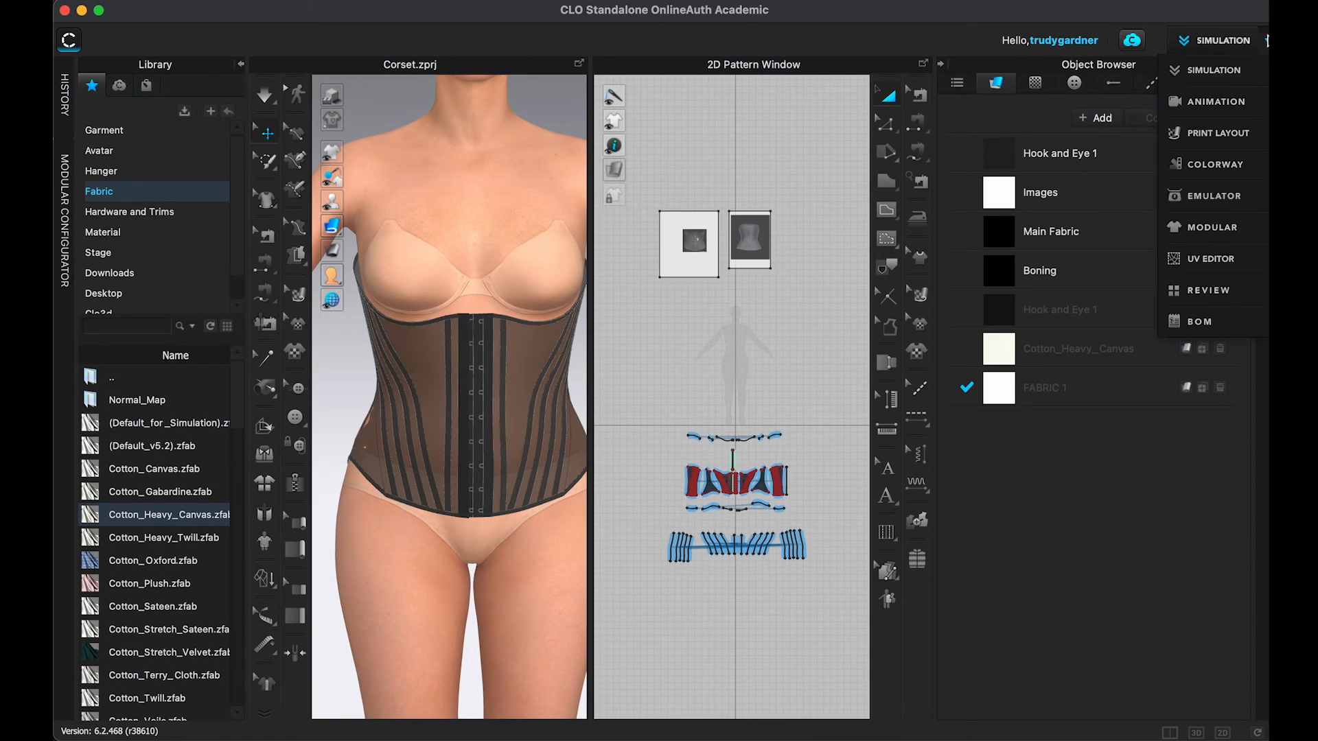
pyautogui.click(1200, 166)
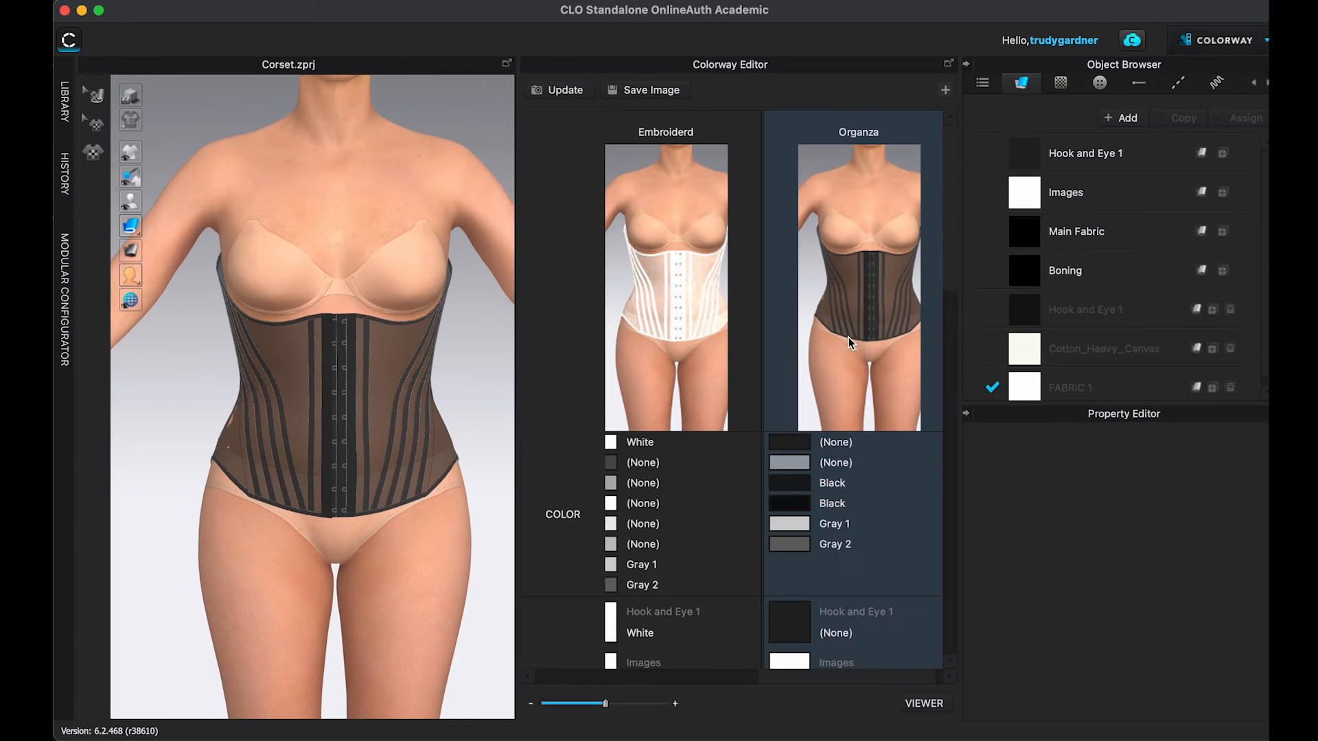
pyautogui.click(781, 676)
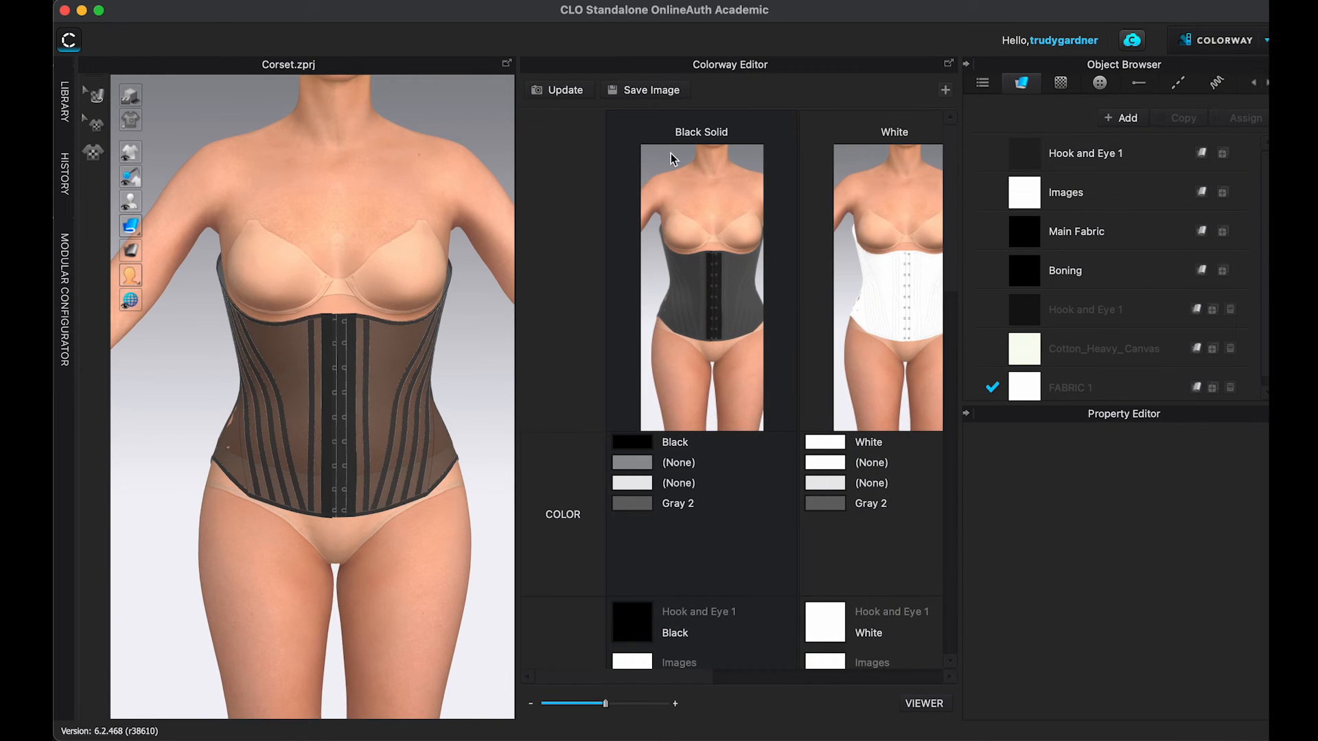
pyautogui.scroll(-5, 686, 332)
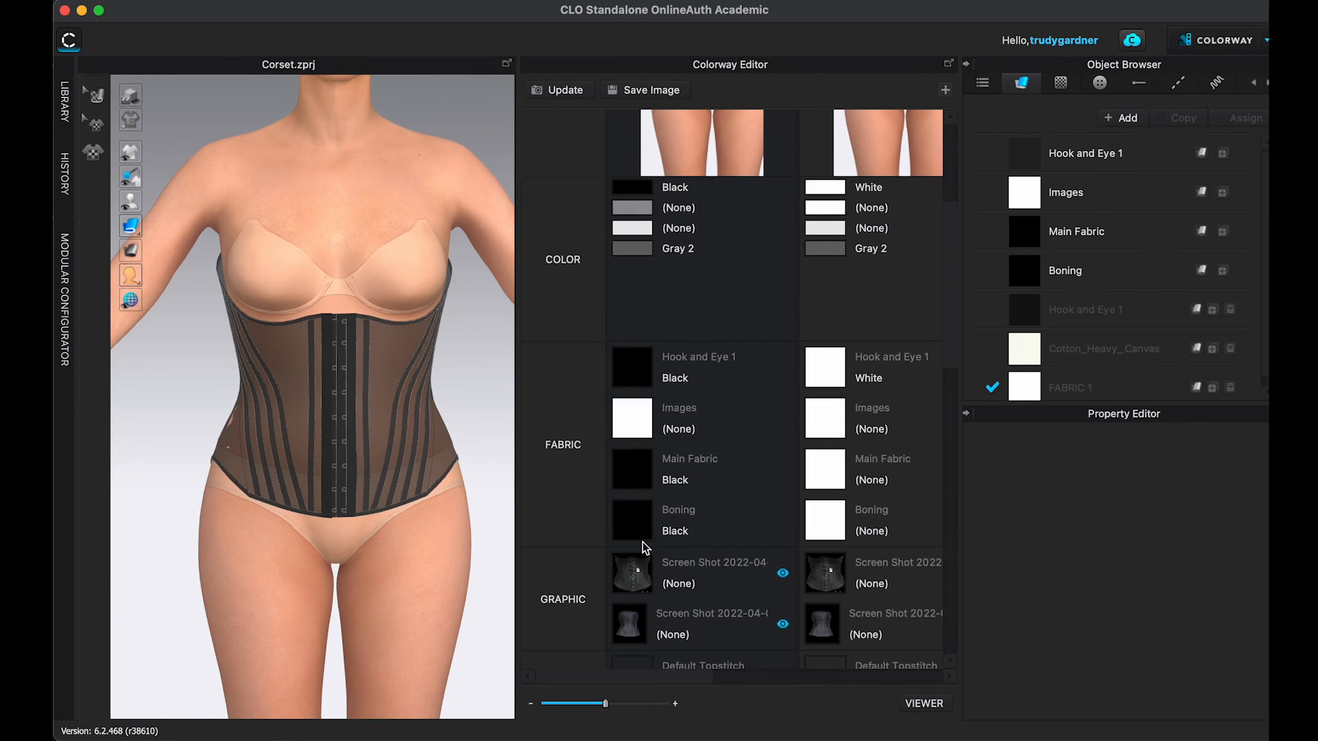
# Step: Try Violet 3 as the color of the Hook and Eye 1 fabric in the Black Solid colorway, and undo it
pyautogui.click(640, 376)
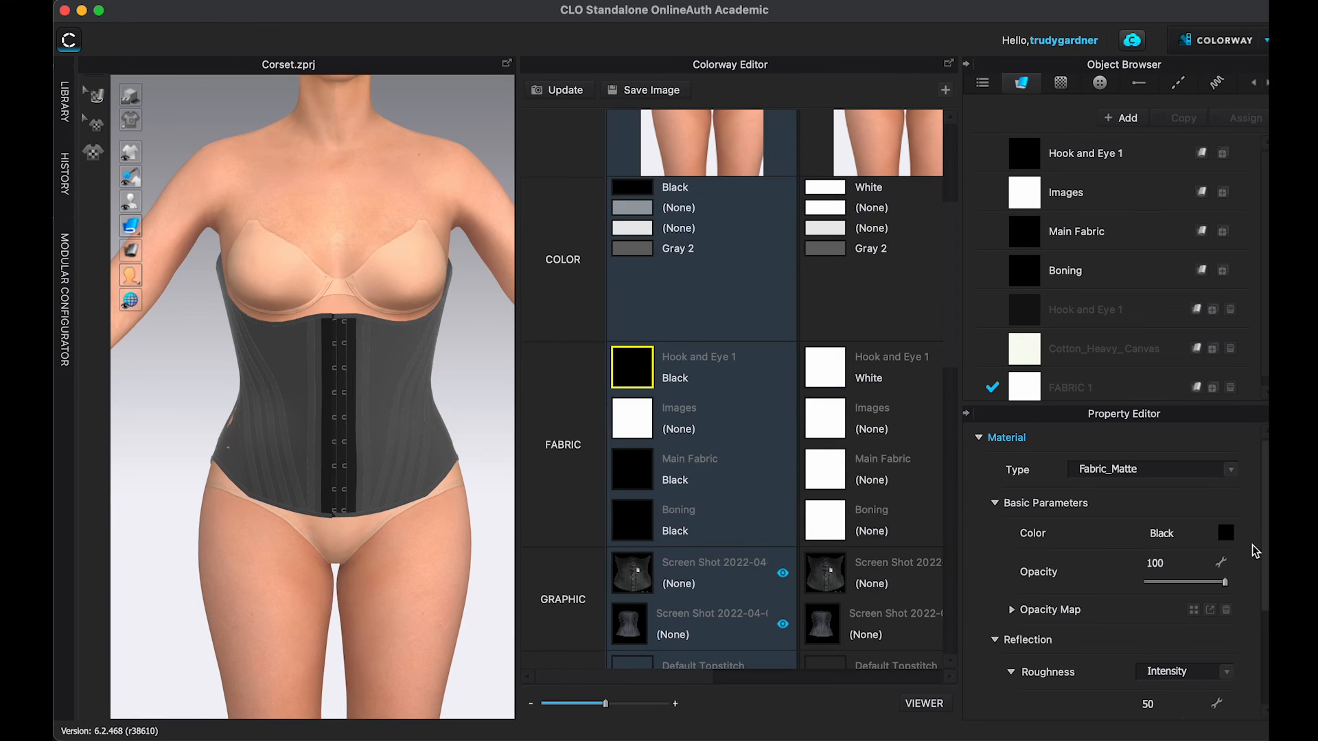
pyautogui.click(1226, 534)
pyautogui.click(518, 395)
pyautogui.click(612, 587)
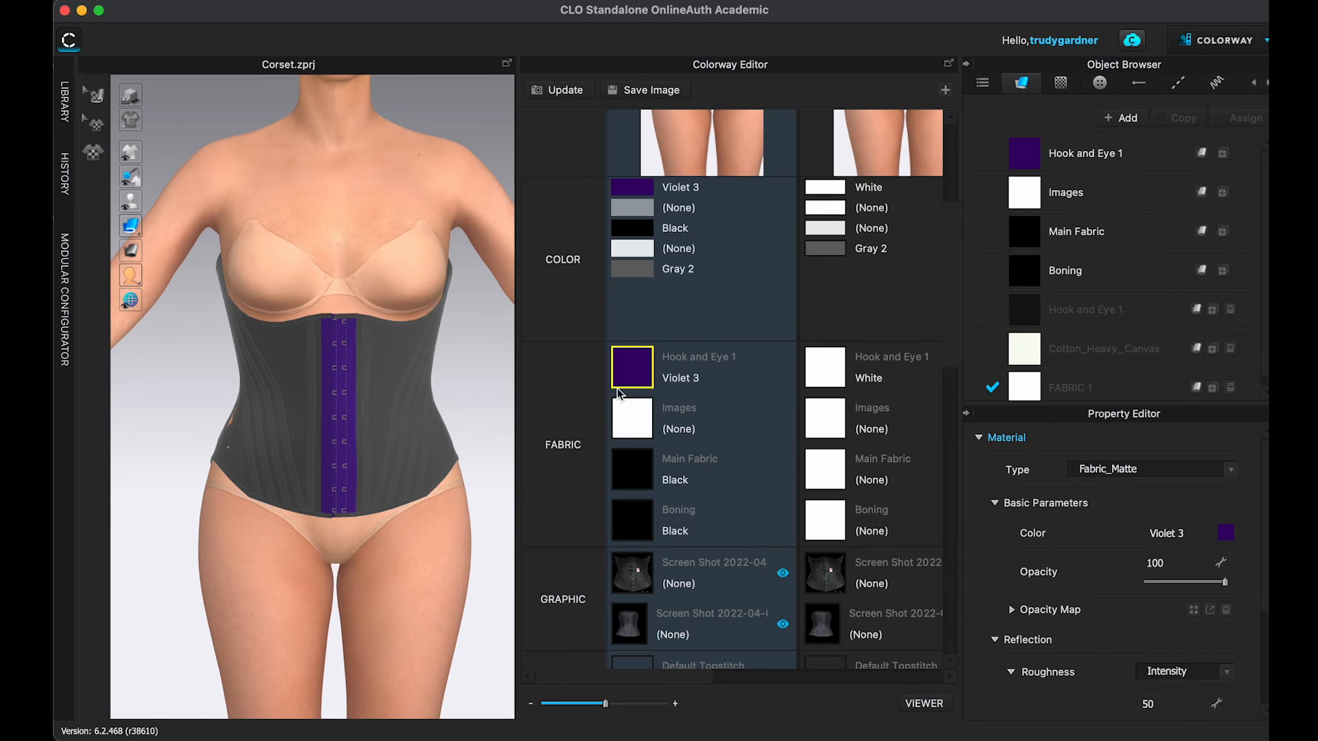
pyautogui.press('super+z')
pyautogui.scroll(5, 635, 449)
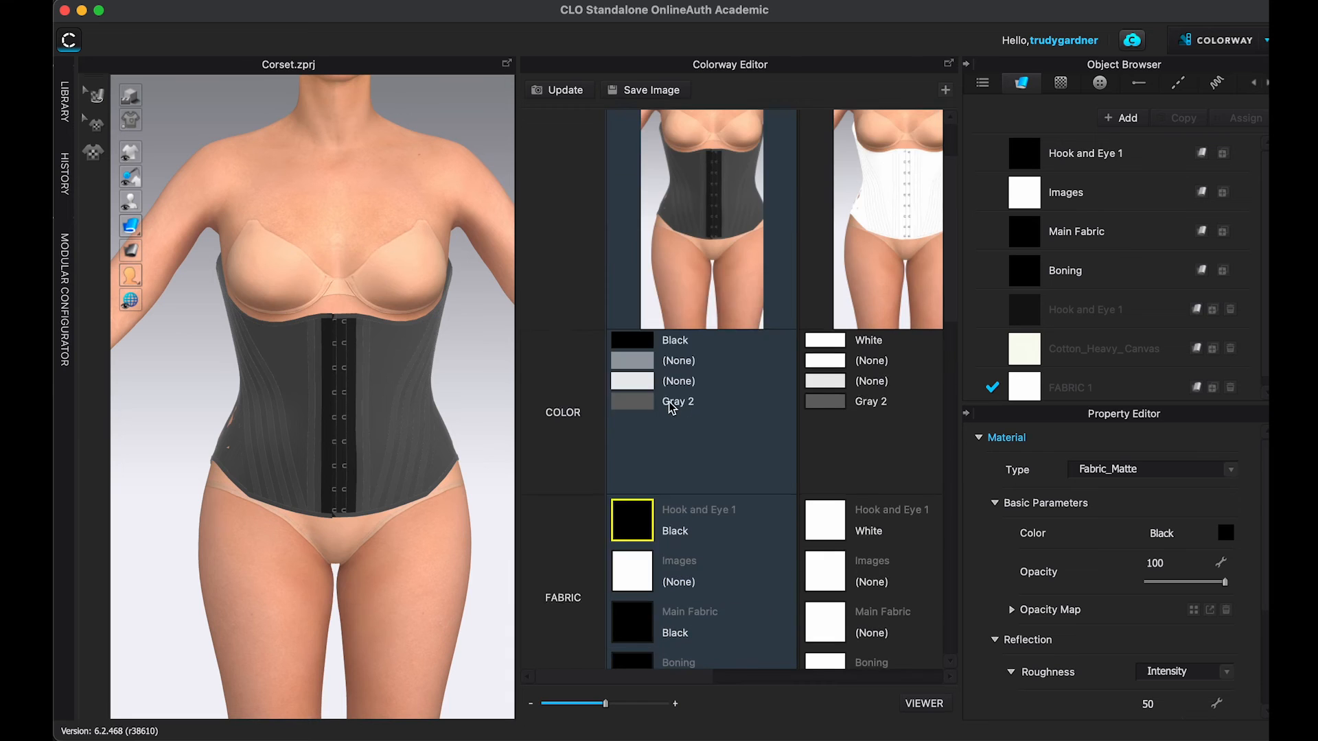
# Step: Activate the Embroiderd colorway and inspect the Main Fabric's texture and normal map up close
pyautogui.moveTo(636, 677); pyautogui.dragTo(822, 679)
pyautogui.doubleClick(729, 136)
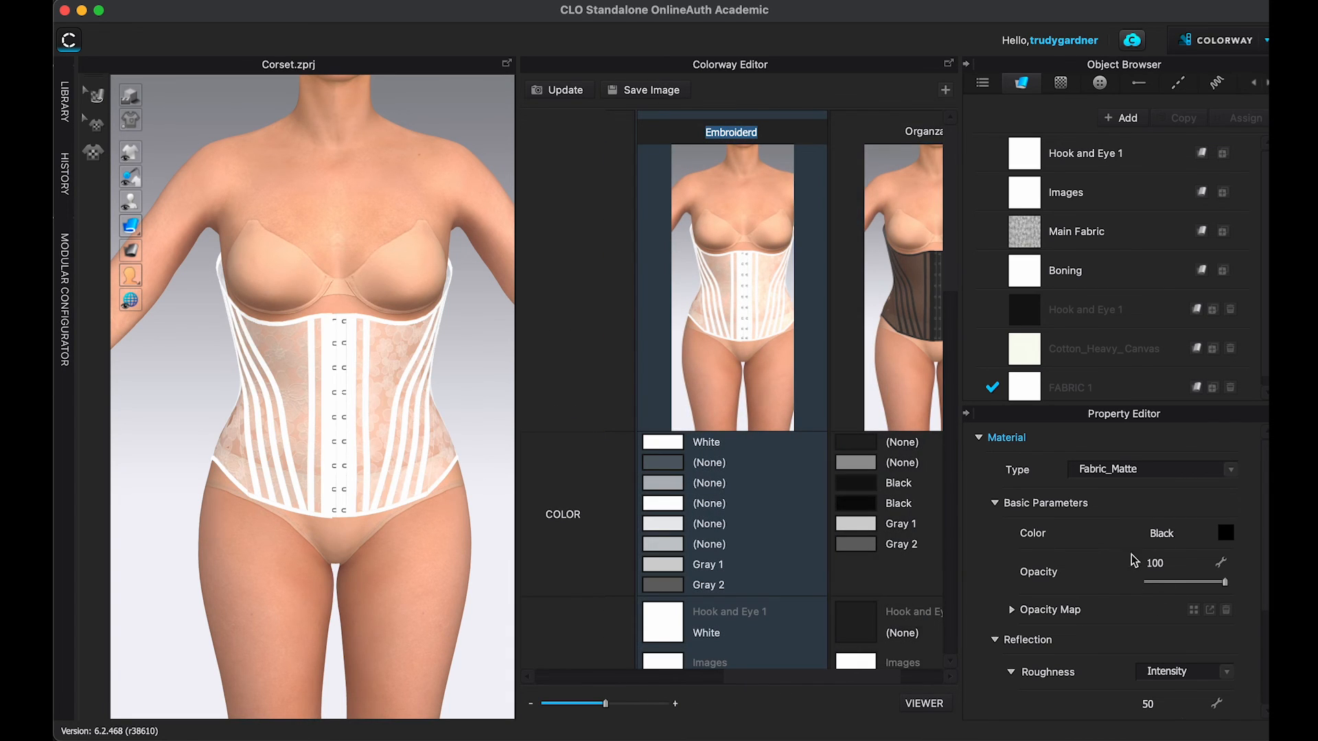
pyautogui.click(1081, 237)
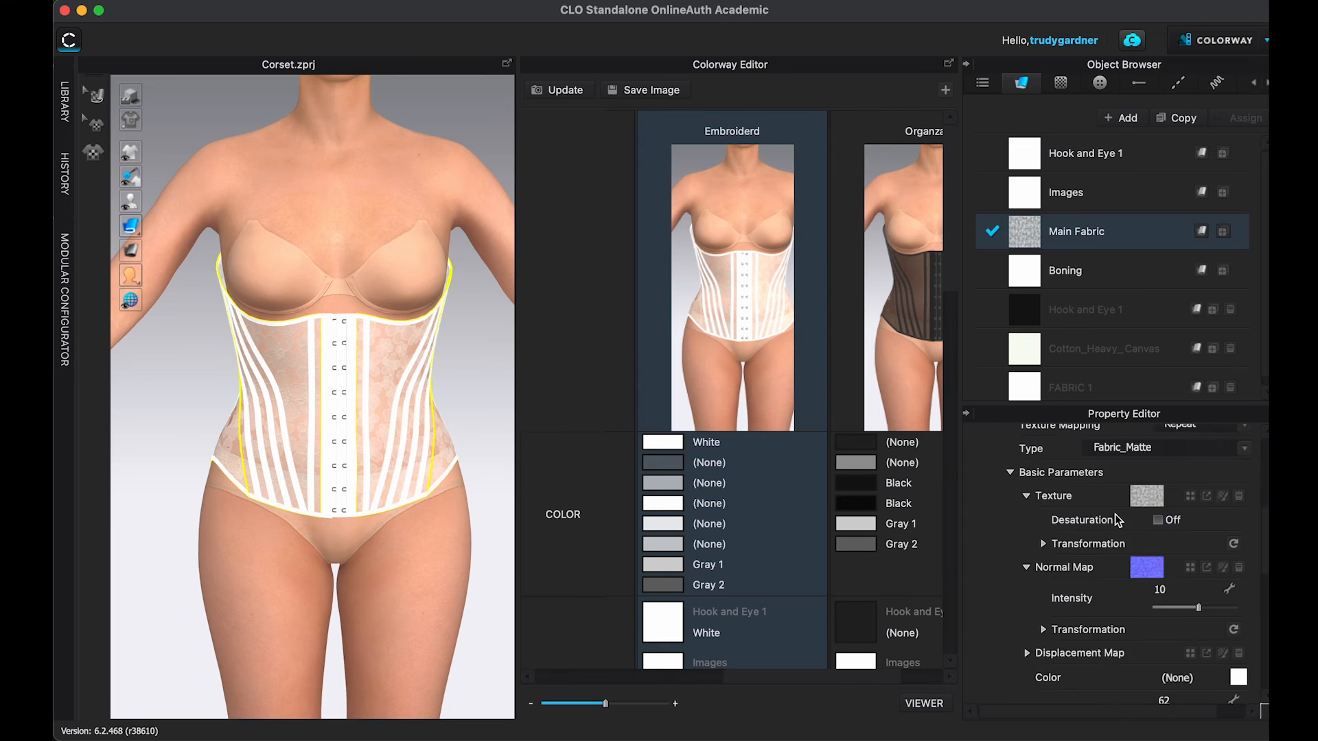
pyautogui.scroll(3, 308, 363)
pyautogui.scroll(6, 295, 370)
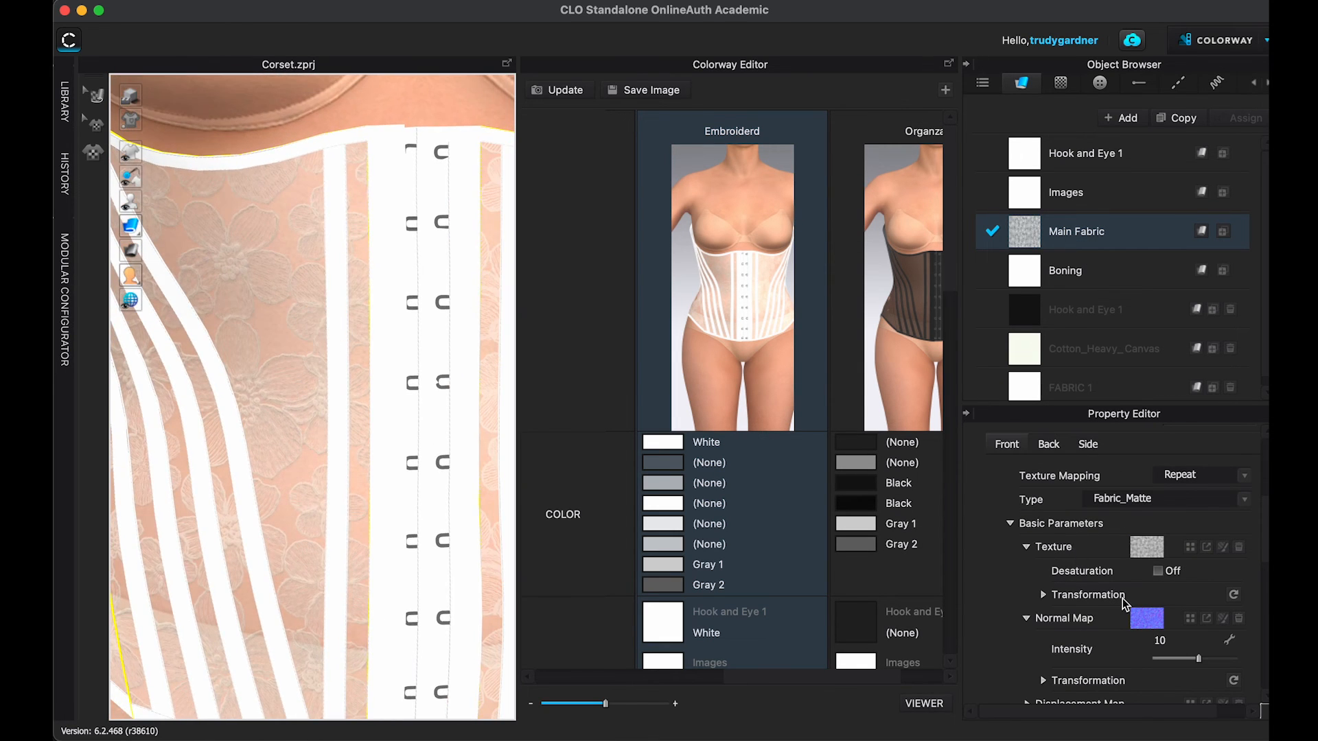
pyautogui.scroll(-2, 1160, 604)
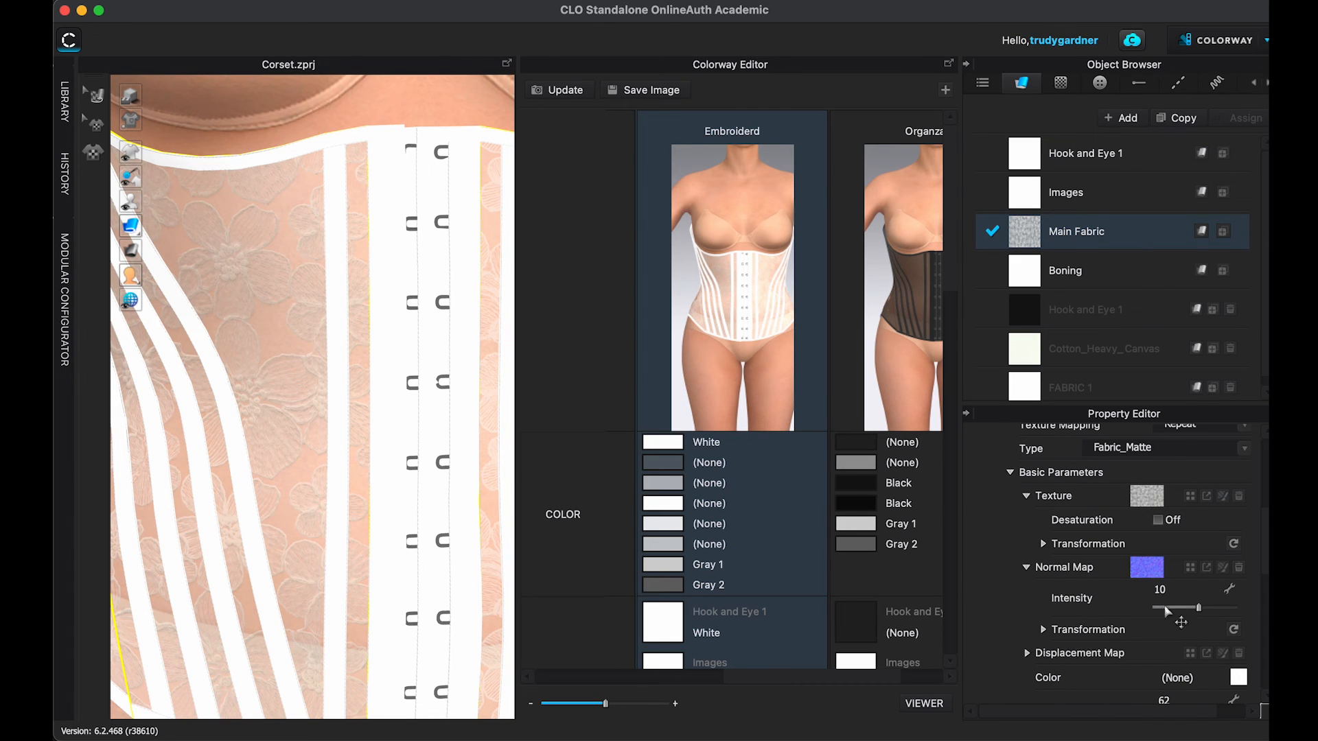
pyautogui.click(1148, 569)
pyautogui.click(890, 443)
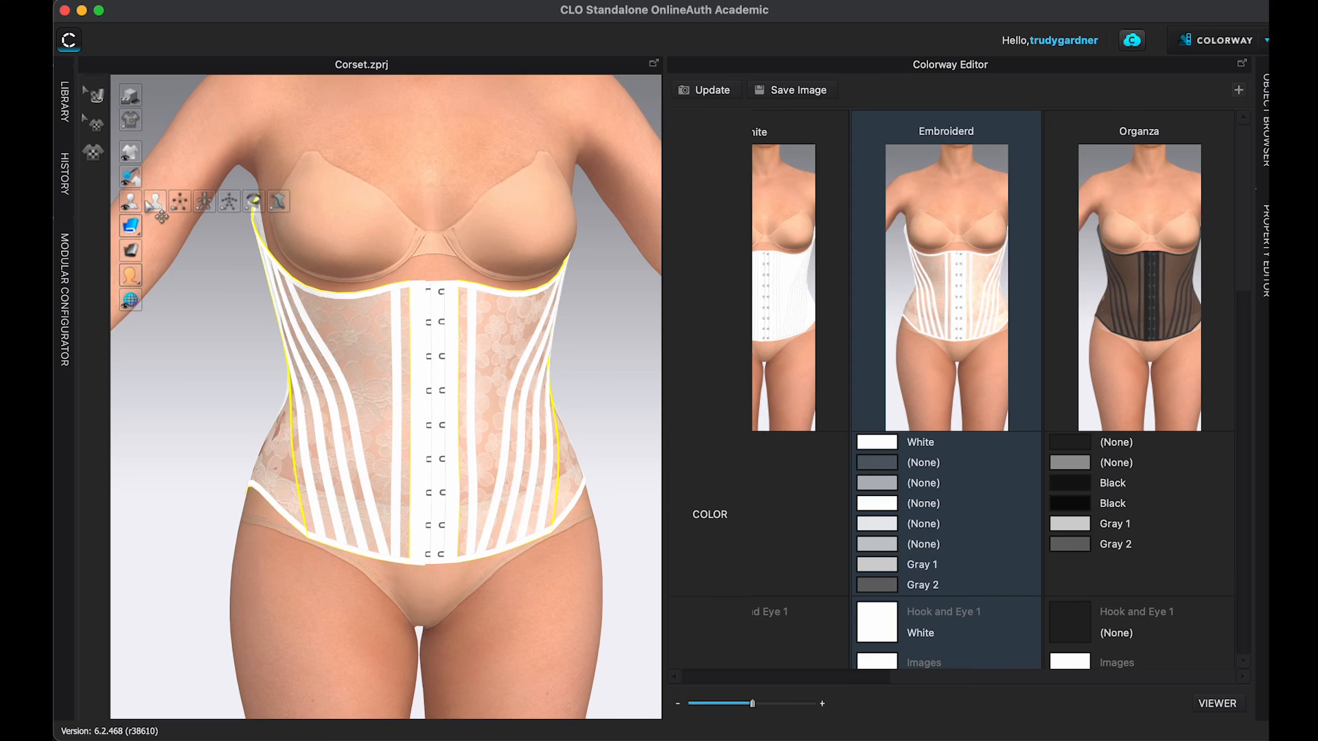
# Step: Hide the avatar and start a render of the Embroiderd corset, adjusting how it is framed
pyautogui.click(161, 205)
pyautogui.moveTo(196, 319); pyautogui.dragTo(223, 329, button='right')
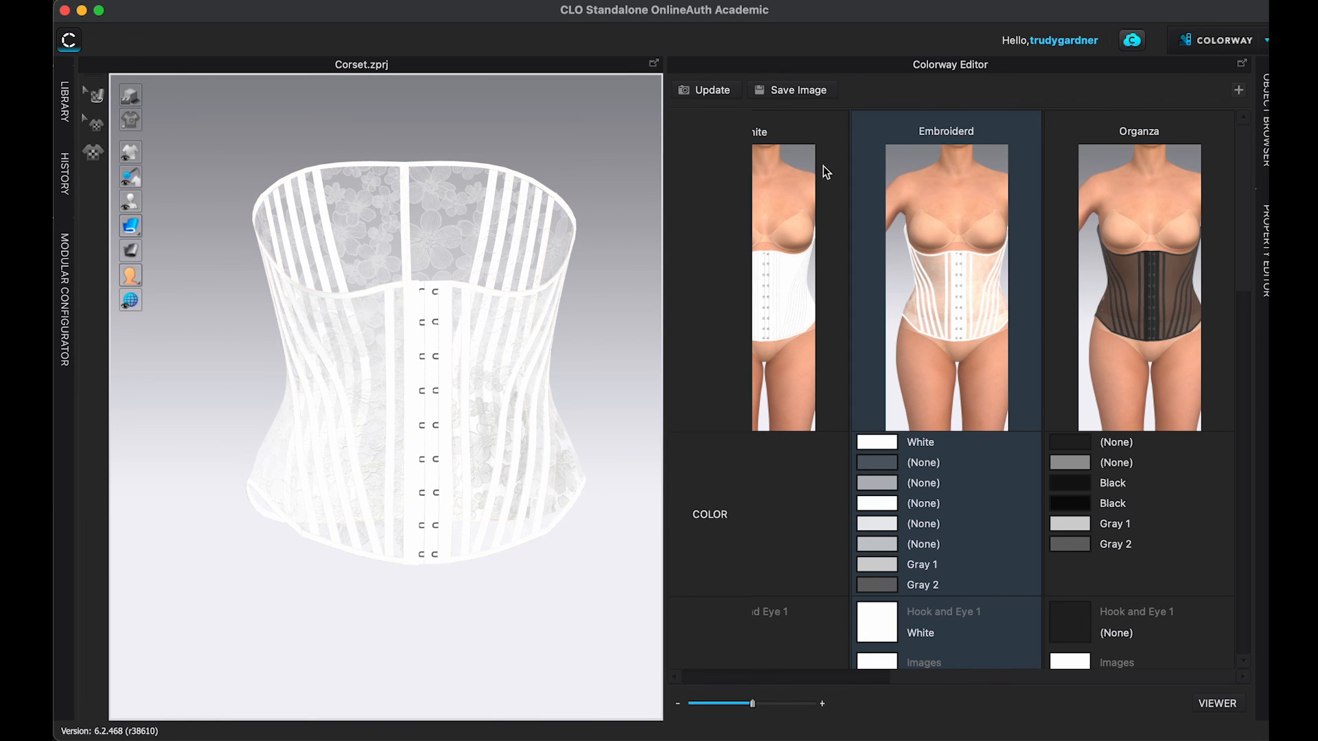
pyautogui.click(762, 1)
pyautogui.click(767, 11)
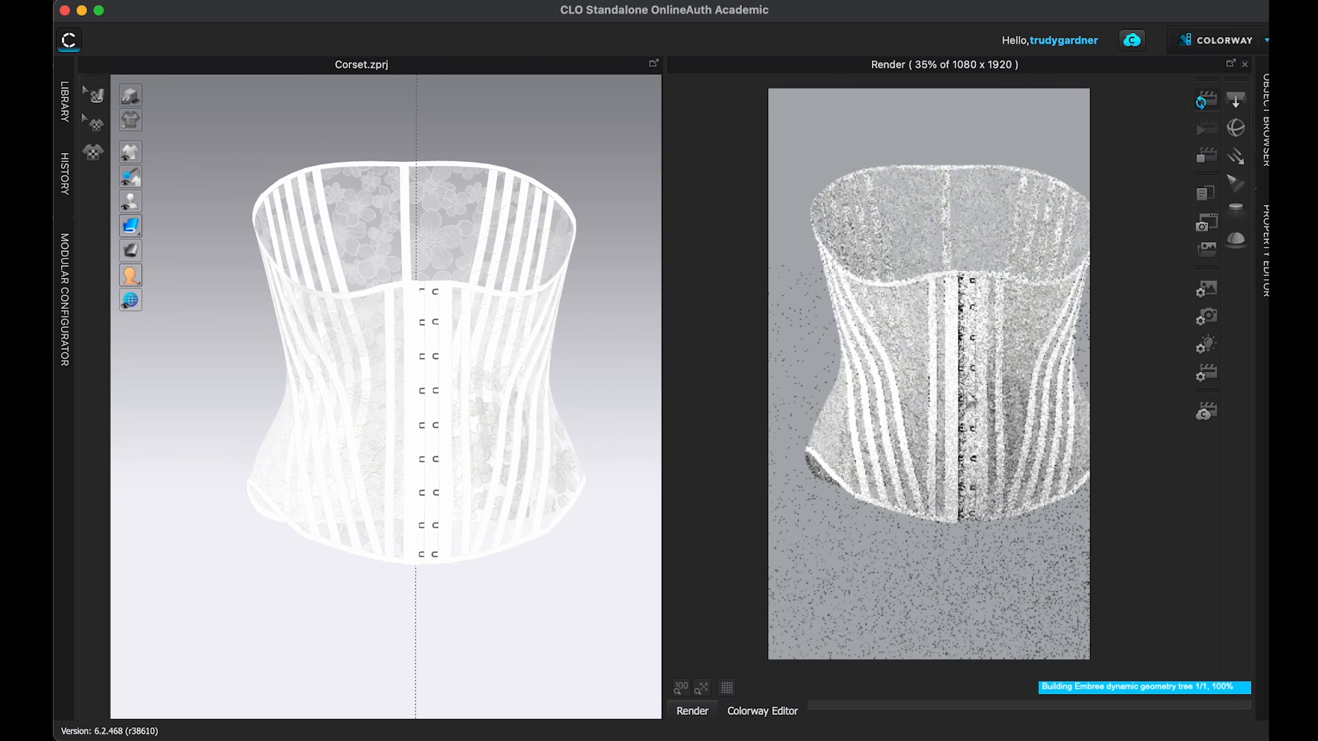
pyautogui.moveTo(968, 397); pyautogui.dragTo(878, 431, button='middle')
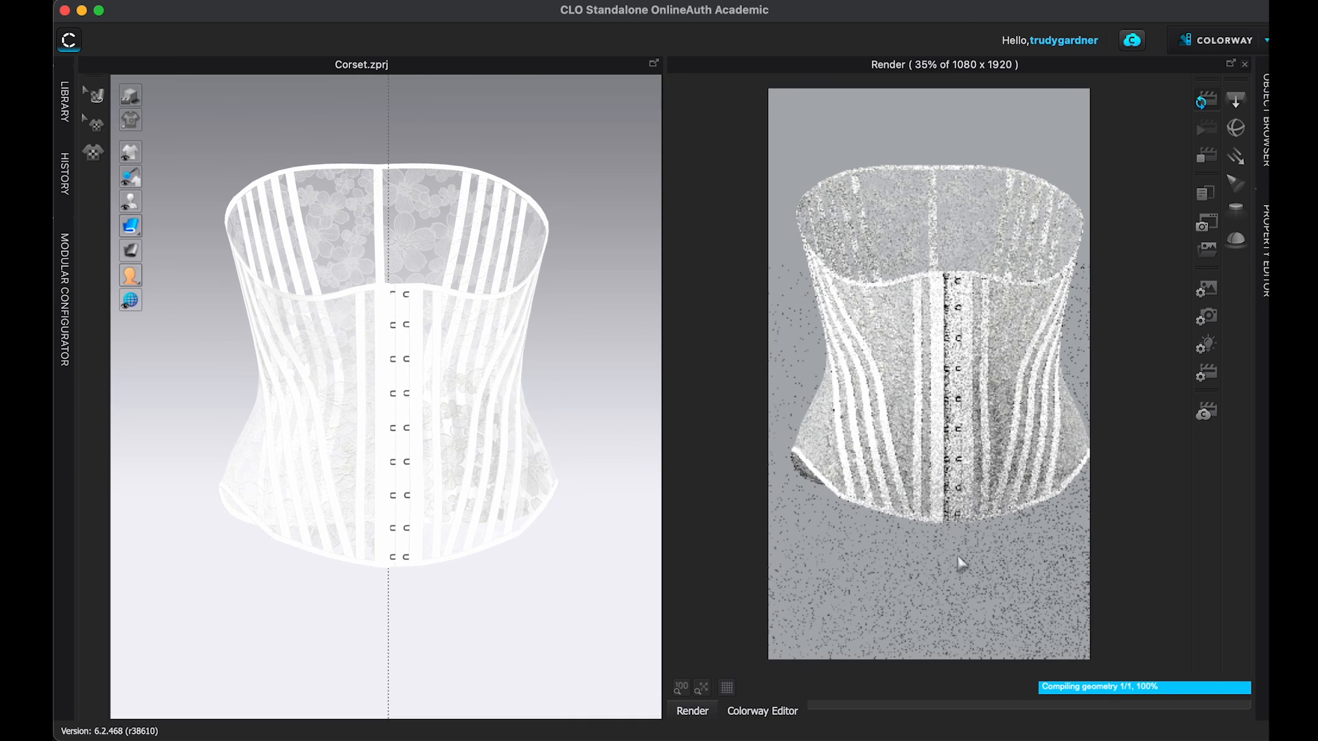